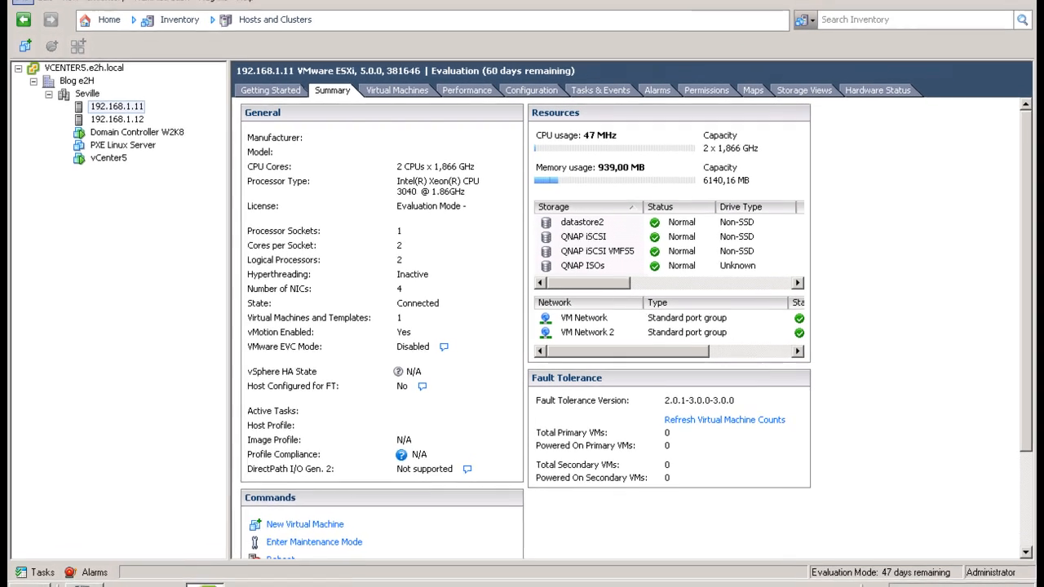
- Launch PuTTY and log in as root over SSH to host 192.168.1.11
left_click(73, 572)
type("putty")
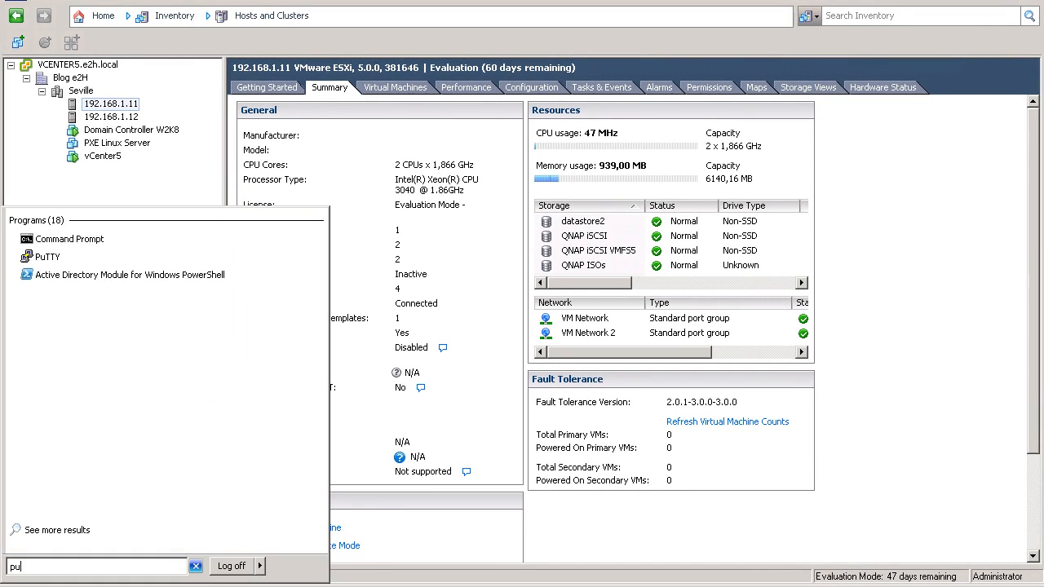
key("Return")
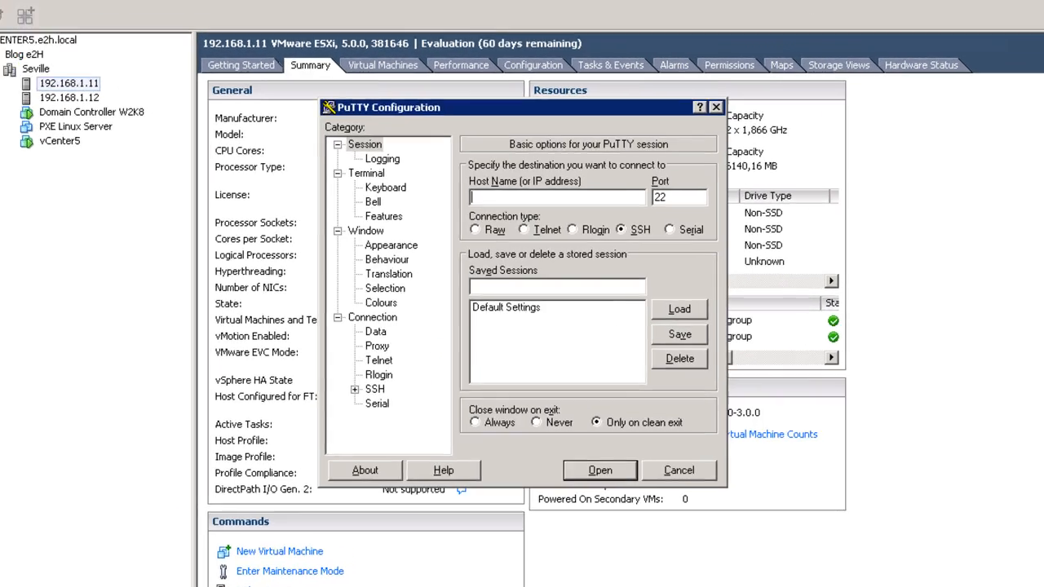
type("192.168.1")
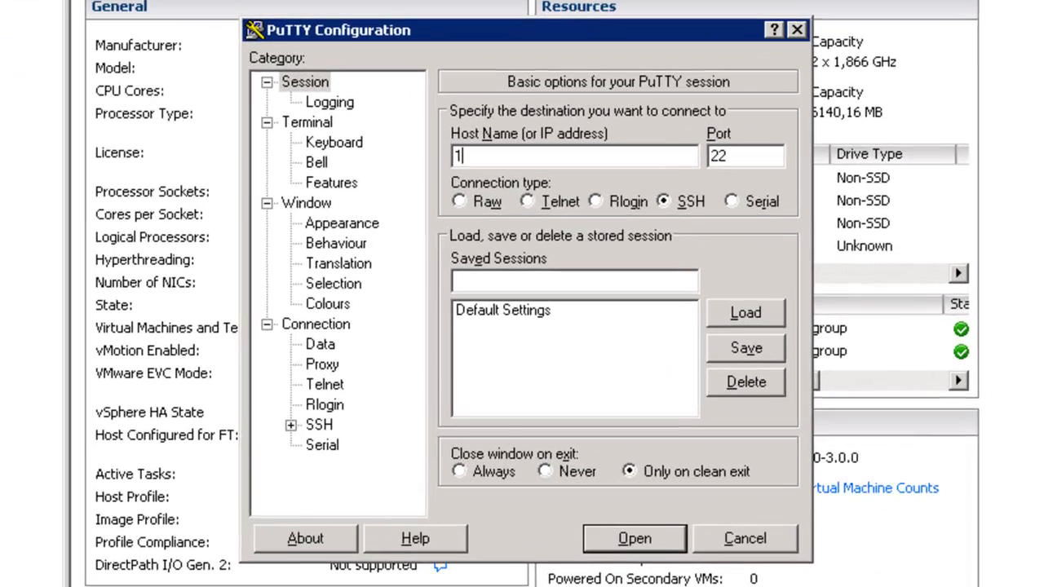
type(".11")
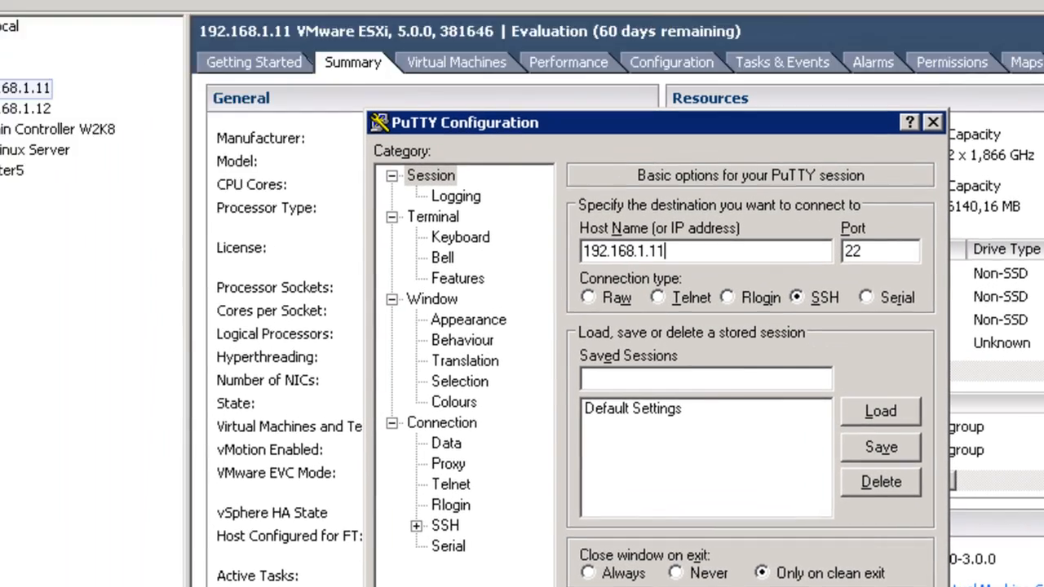
key("Return")
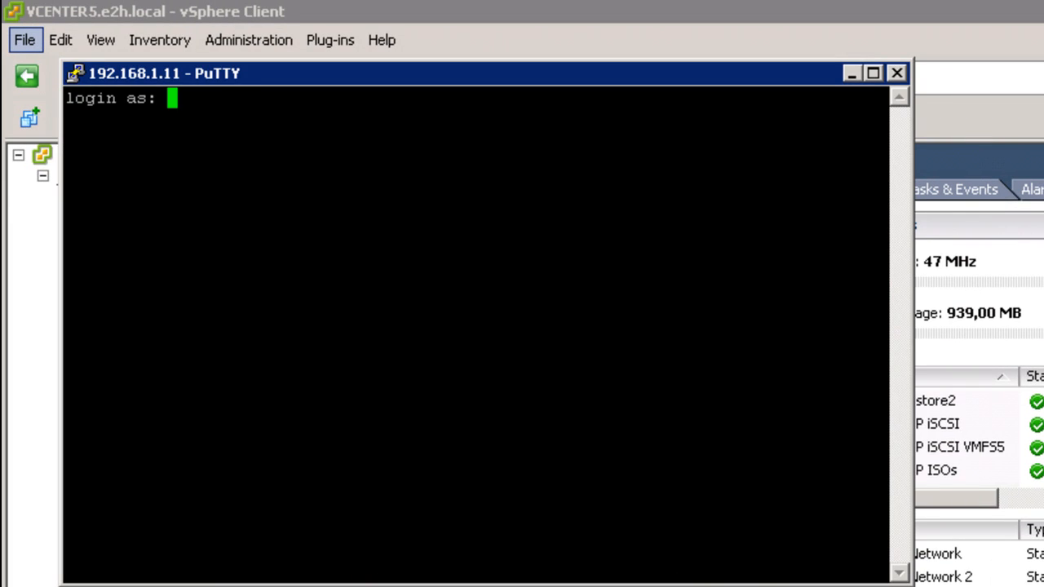
type("root")
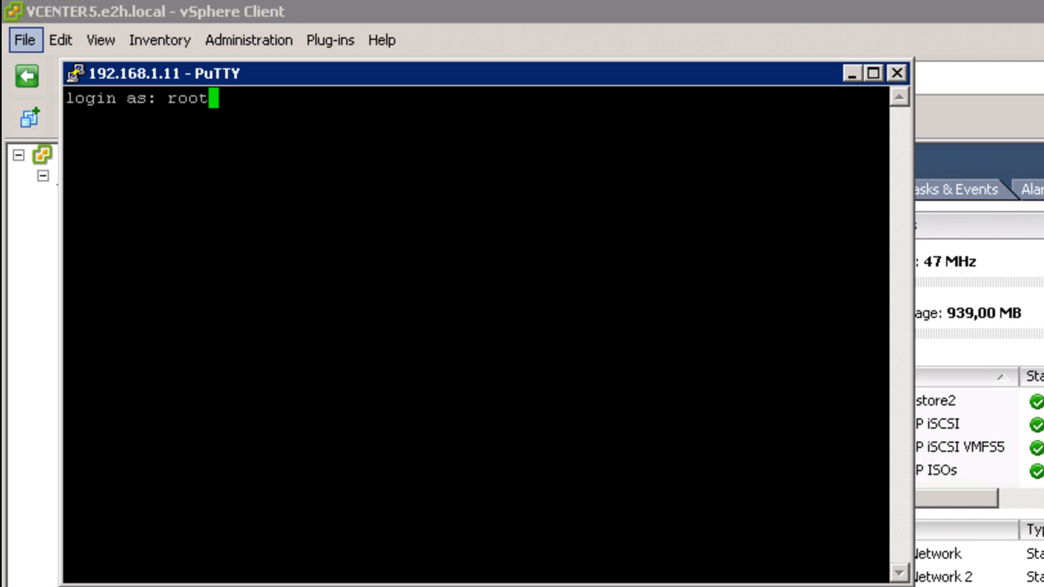
key("Return")
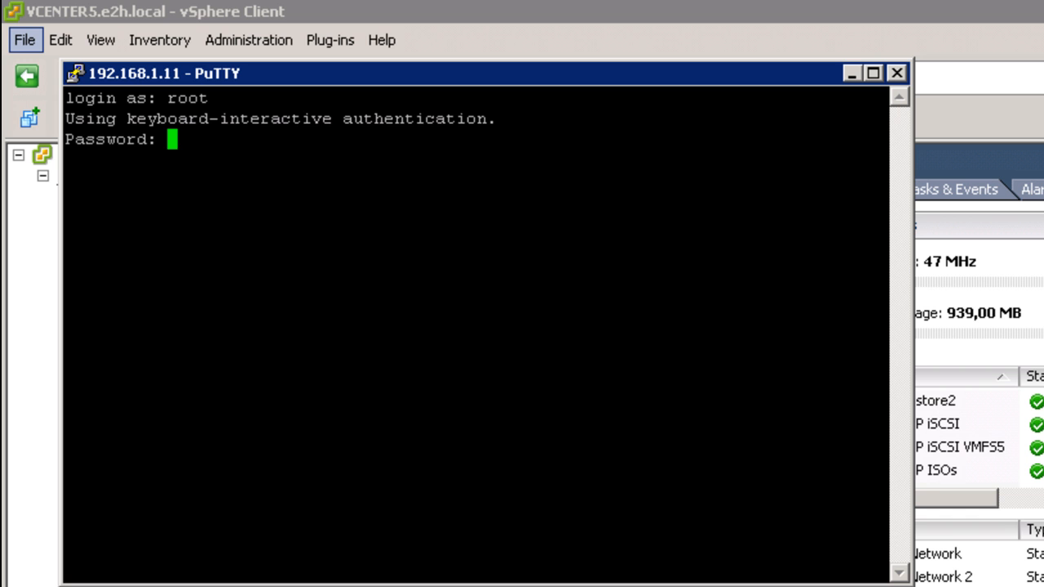
key("Return")
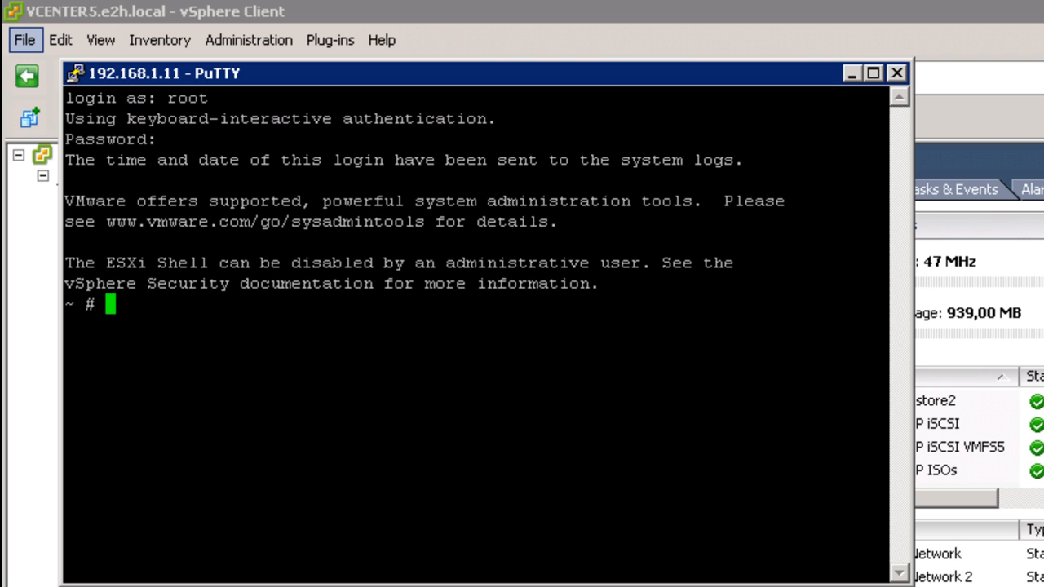
- Open /etc/vmware/config in the vi editor
type("vi ")
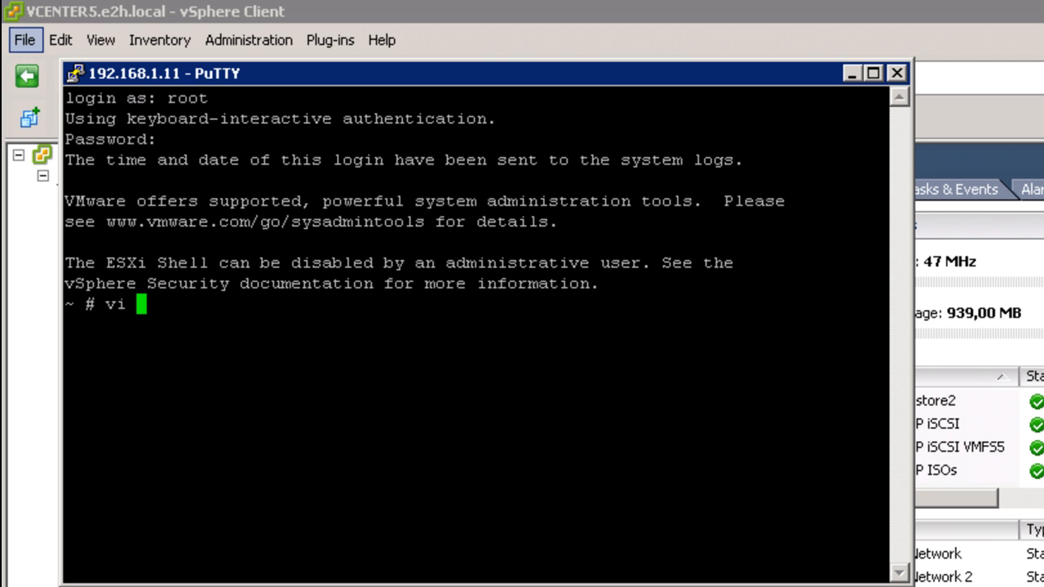
type("/etc/")
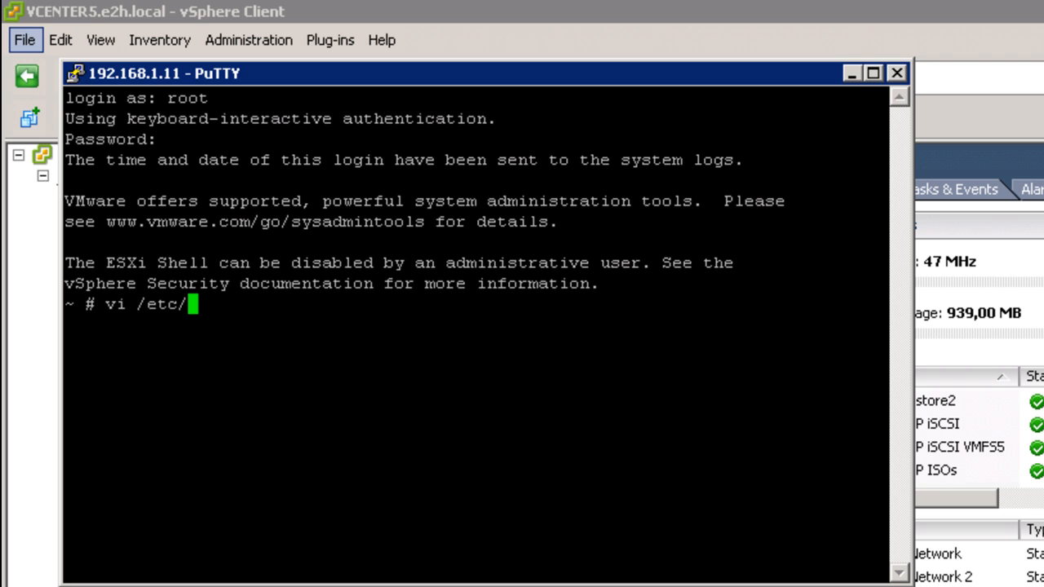
type("vmwa")
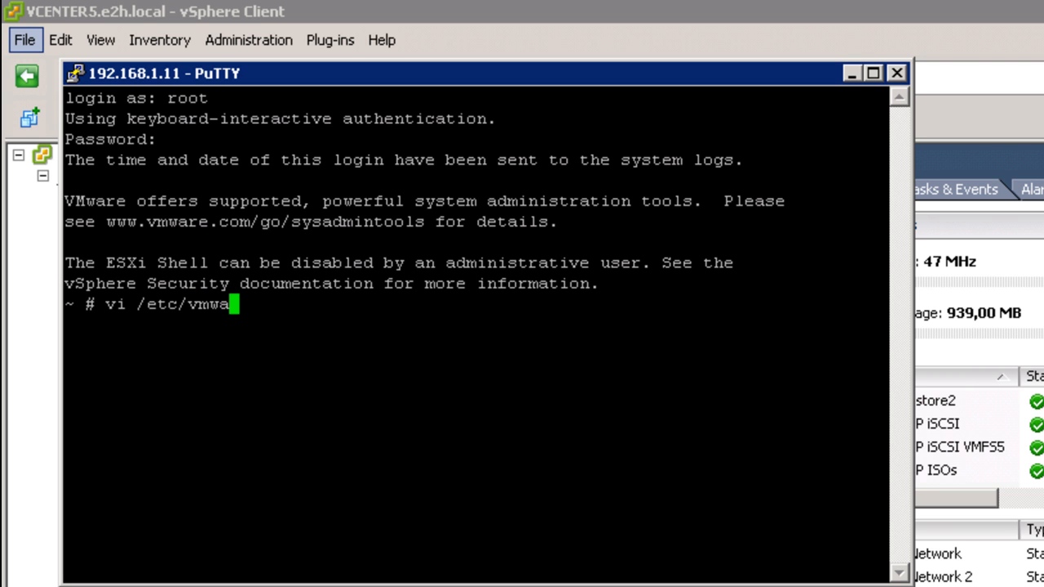
key("Tab")
type("config")
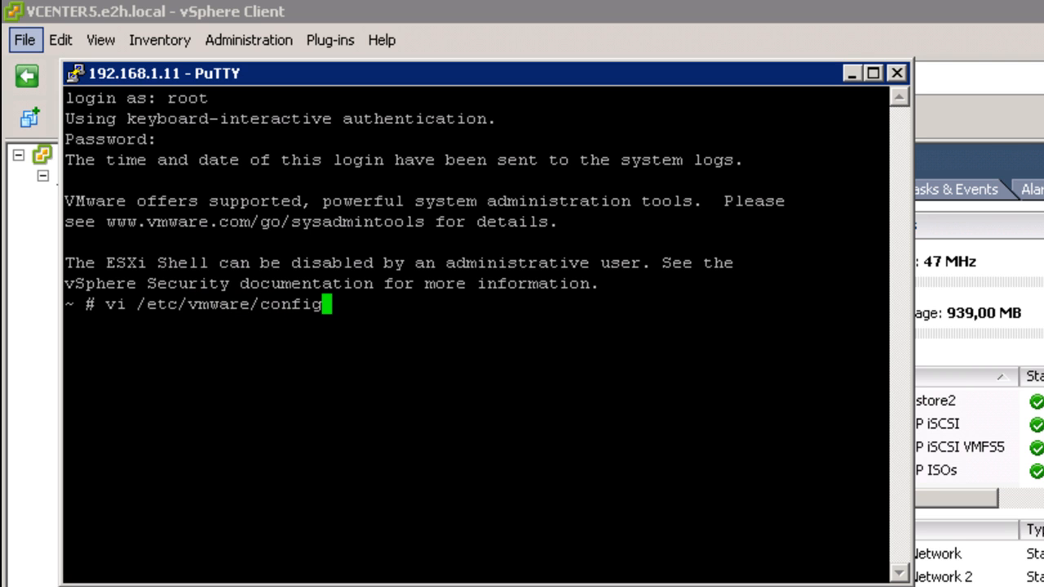
key("Return")
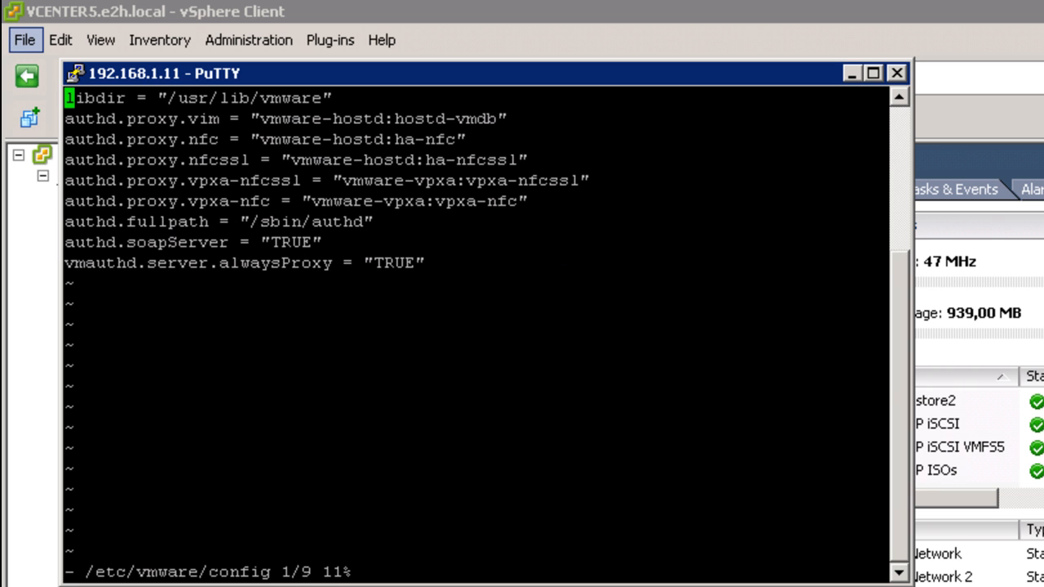
- Append the line vhv.allow = "TRUE" at the end of the file and save with :wq!
key("Down")
key("Down")
key("Down")
key("Down")
key("Down")
key("Down")
key("Down")
key("Down")
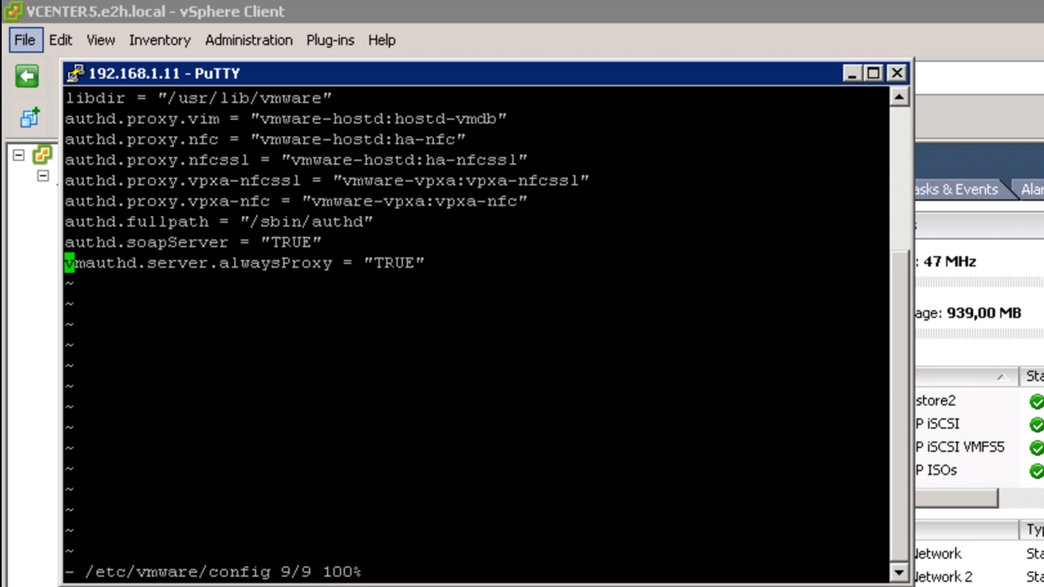
key("End")
key("a")
key("Return")
type("vhv")
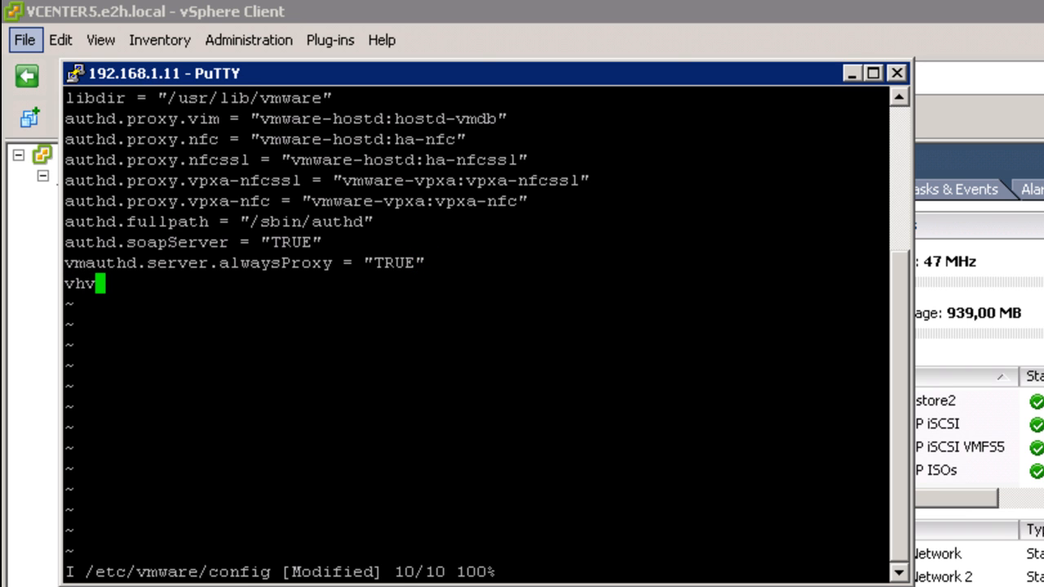
type(".allo")
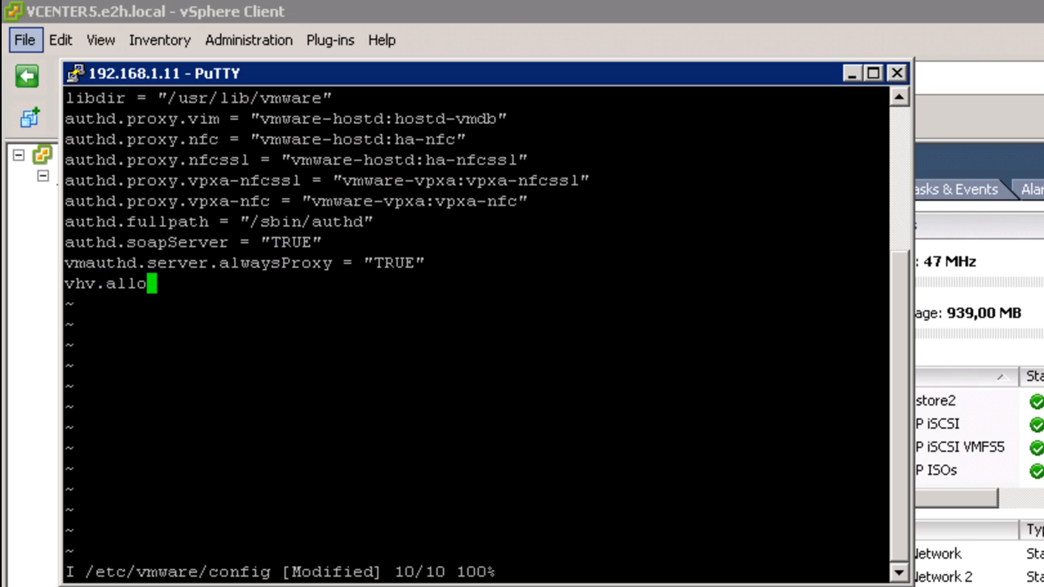
type("w = ")
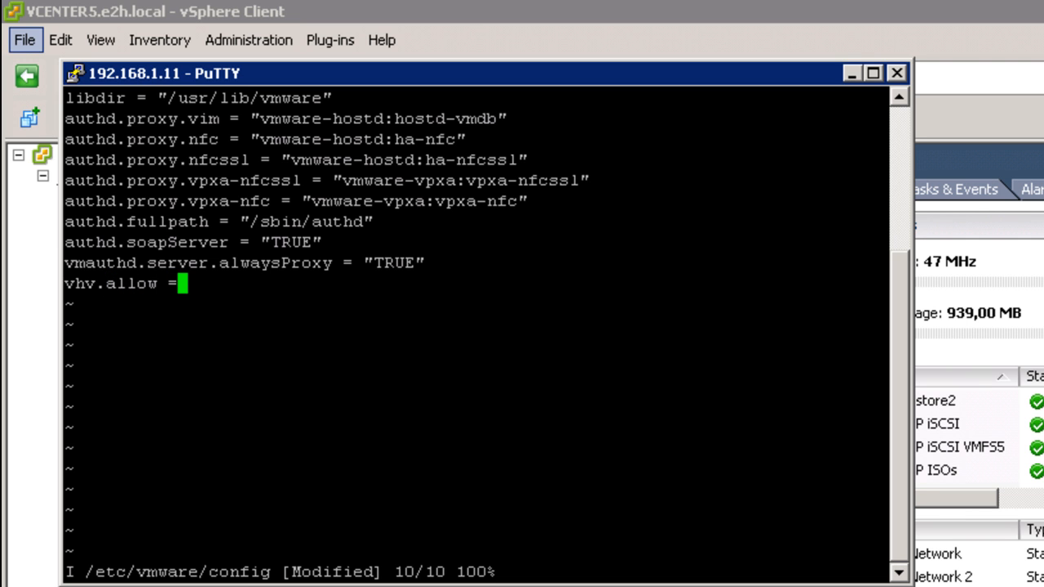
type("\"TRUE\"")
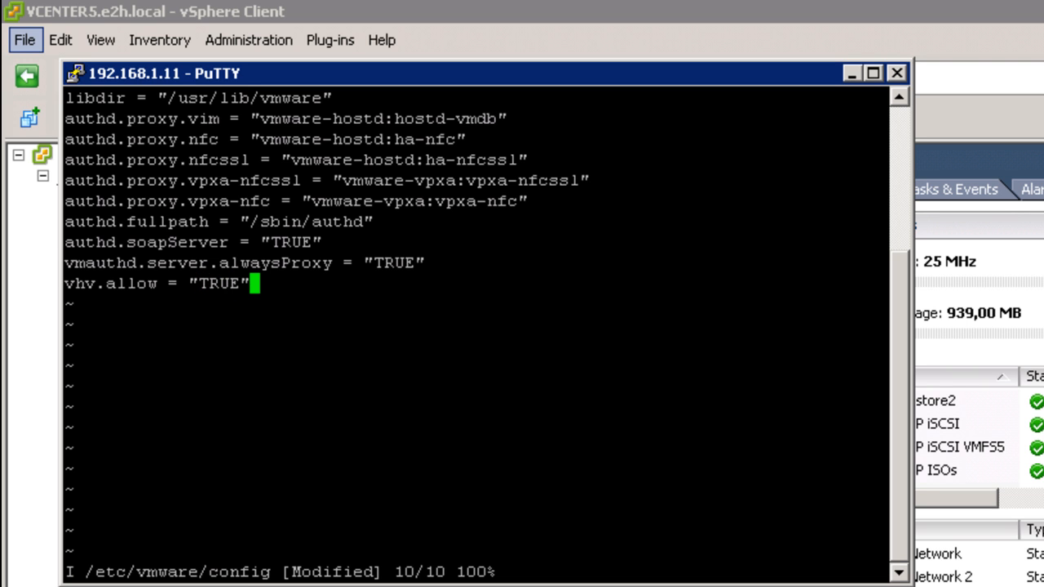
type(":")
key("BackSpace")
key("Escape")
type(":wq")
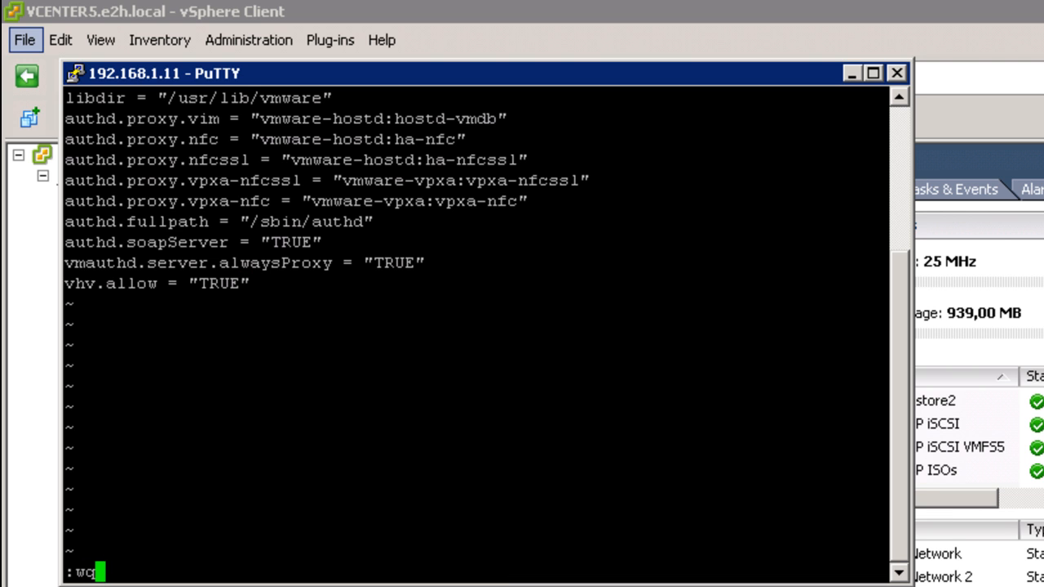
type("!")
key("Return")
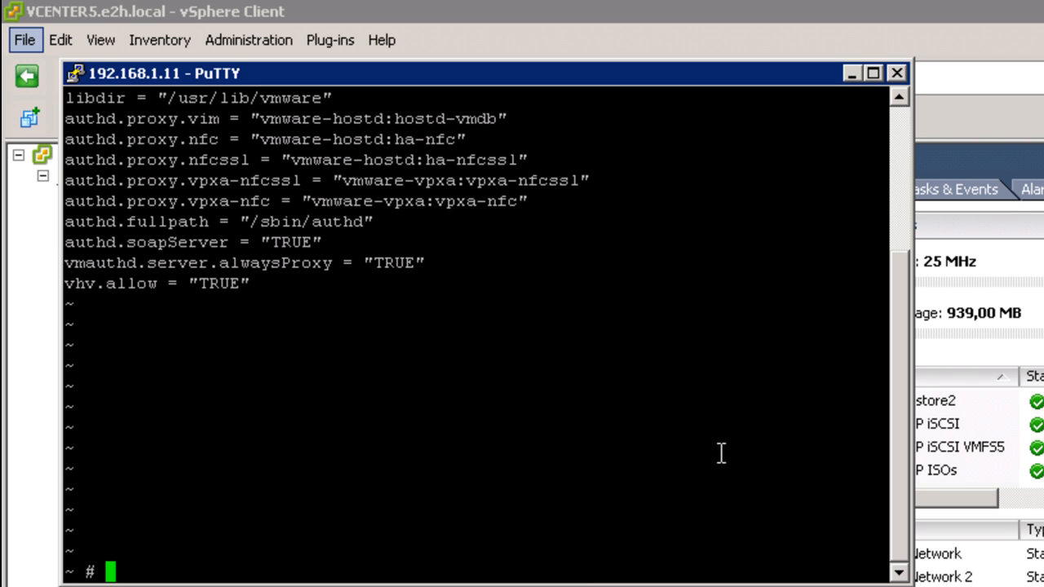
- Start a custom new virtual machine on host 192.168.1.11 named 'XenServer 5.6 SP2'
left_click(850, 74)
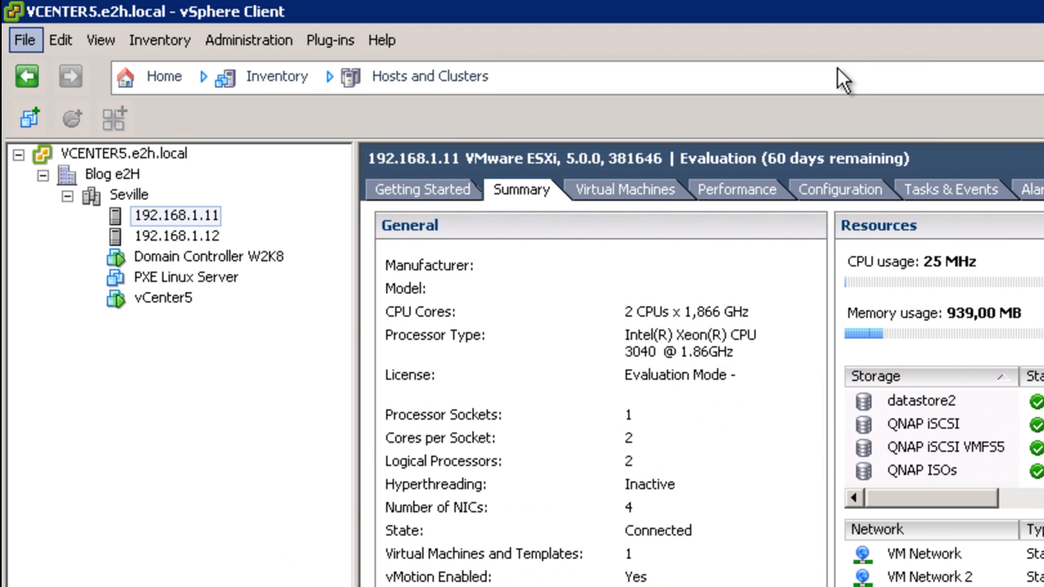
left_click(194, 217)
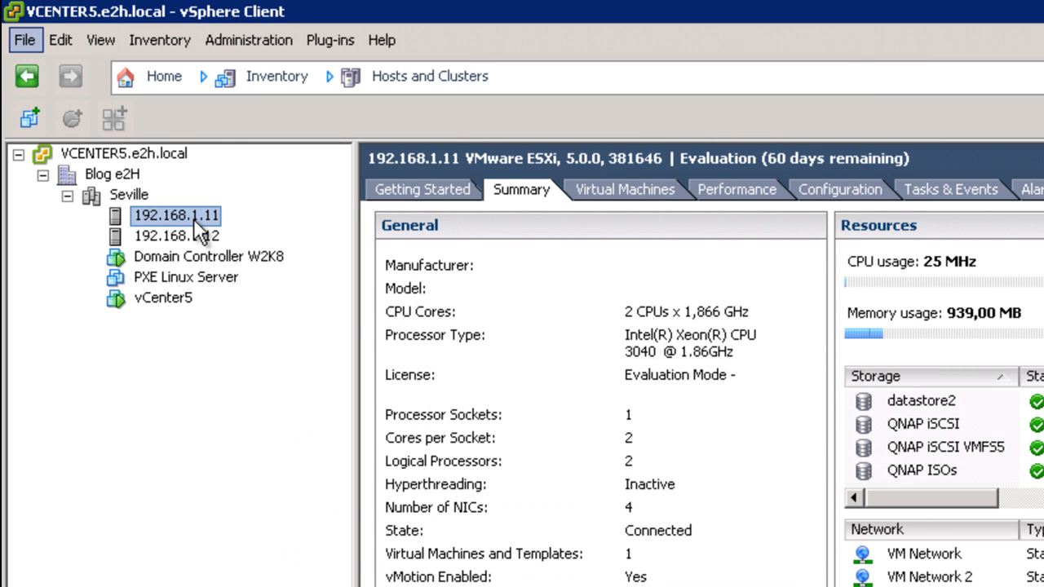
right_click(194, 219)
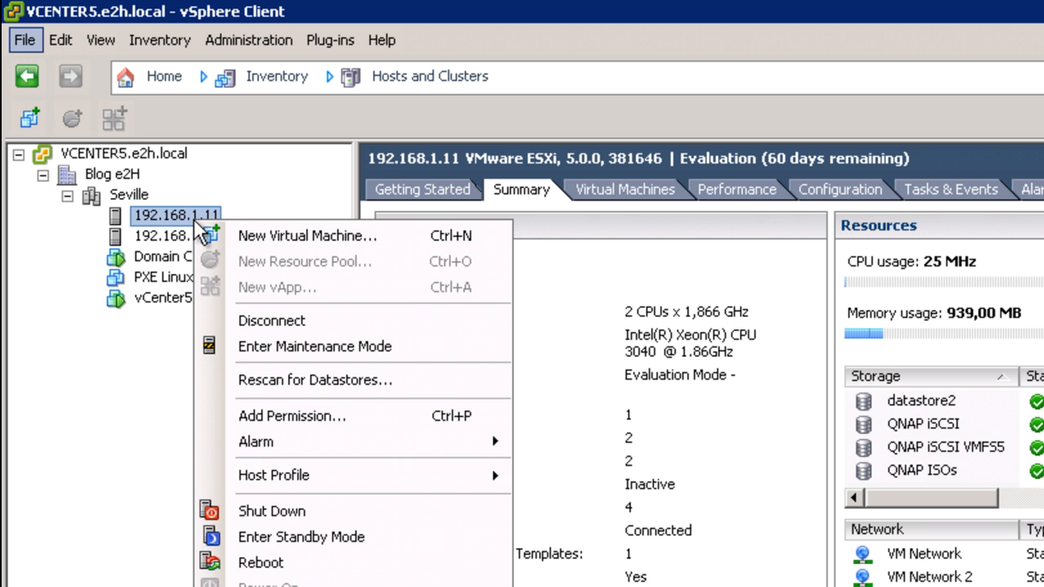
left_click(264, 237)
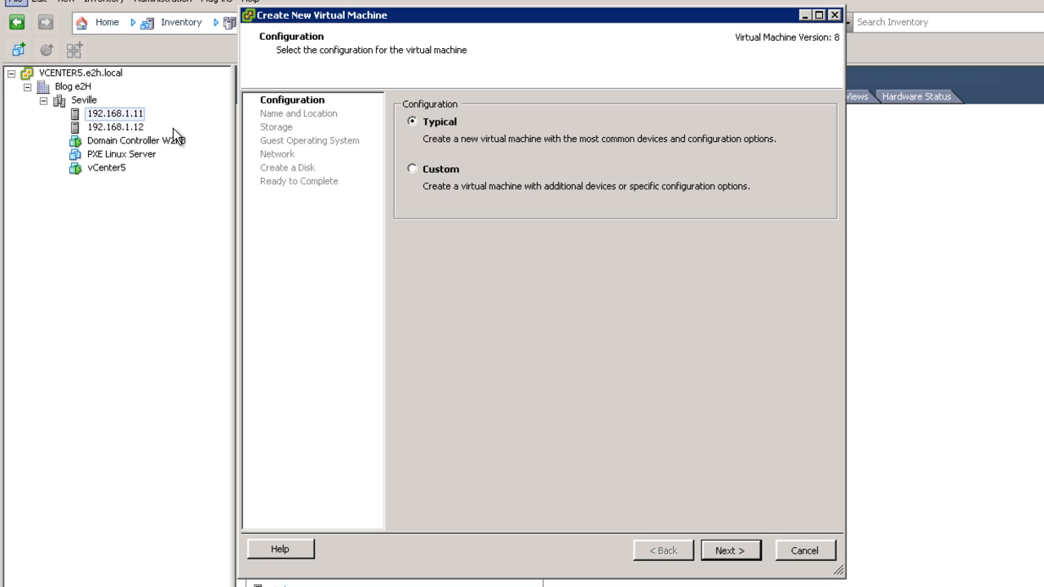
left_click(433, 173)
left_click(737, 553)
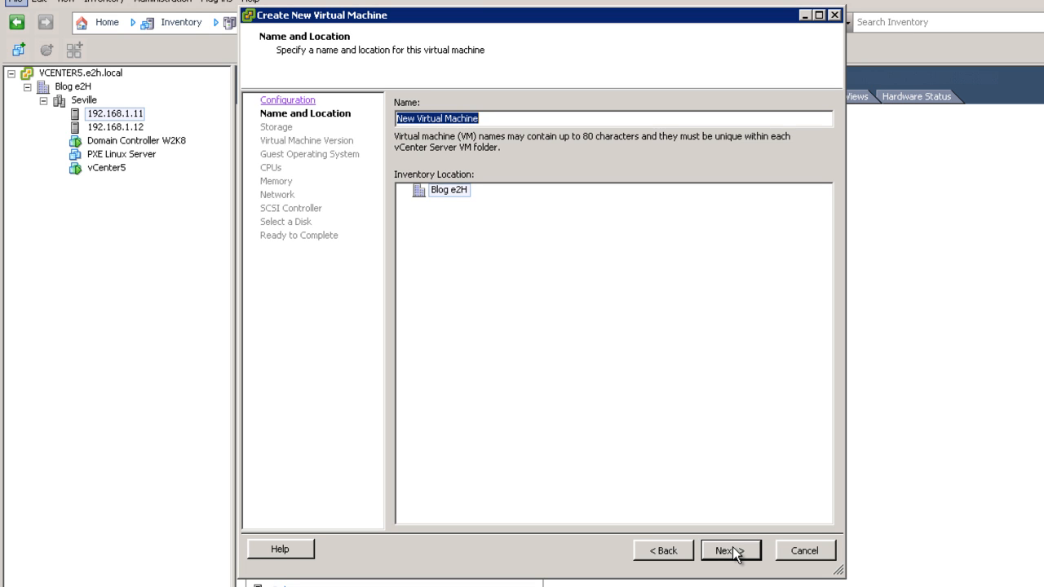
type("Xen")
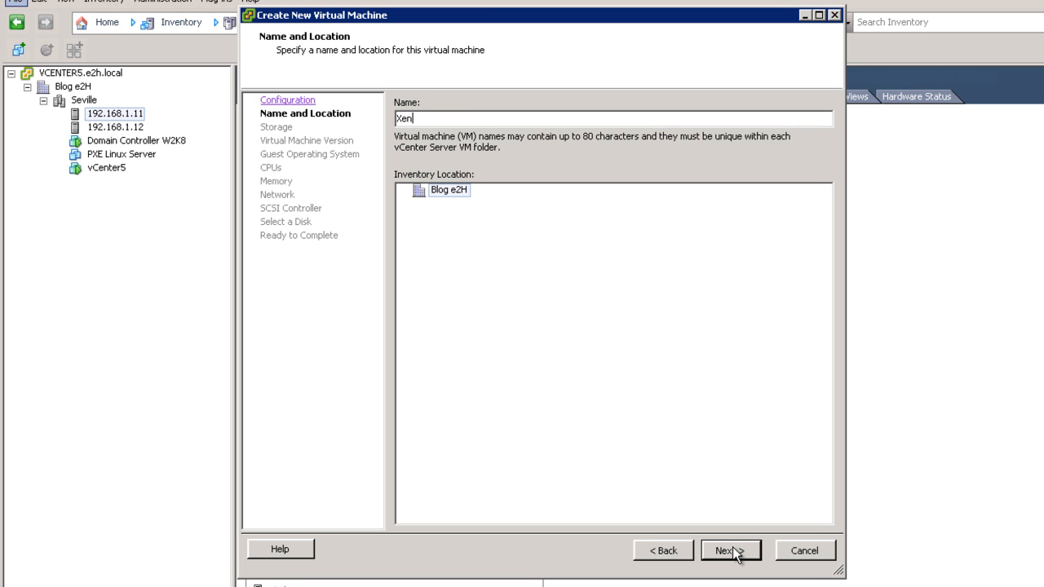
type("Server 5.6 SP2")
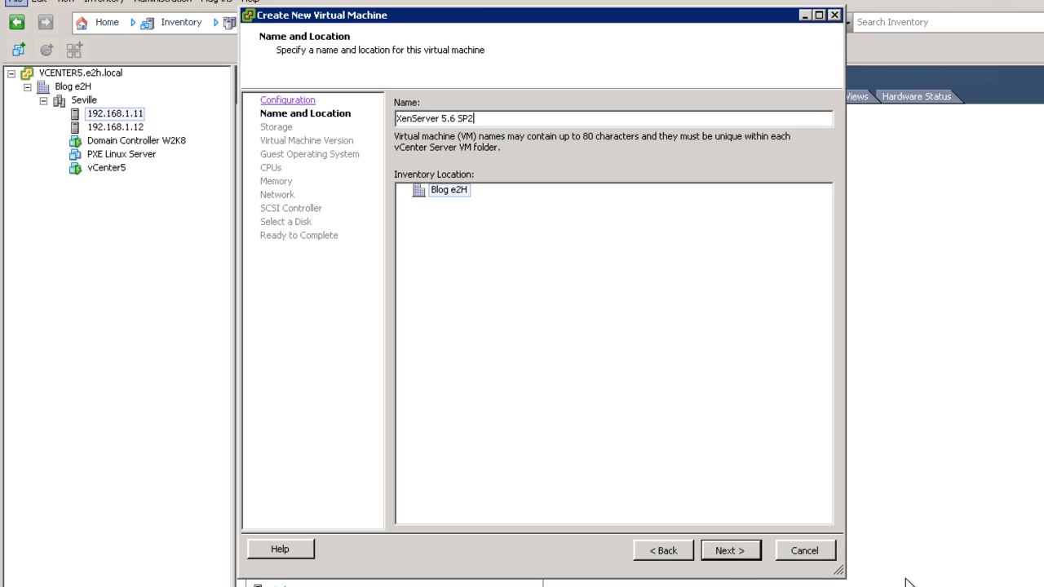
left_click(745, 553)
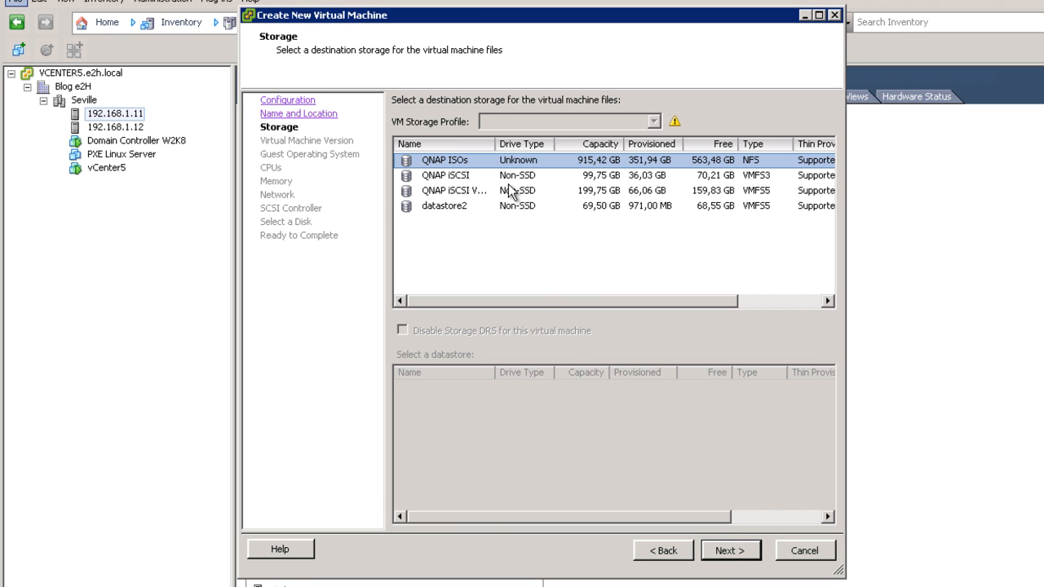
- Store the VM on the QNAP iSCSI VMFS5 datastore and keep virtual machine version 8
double_click(497, 147)
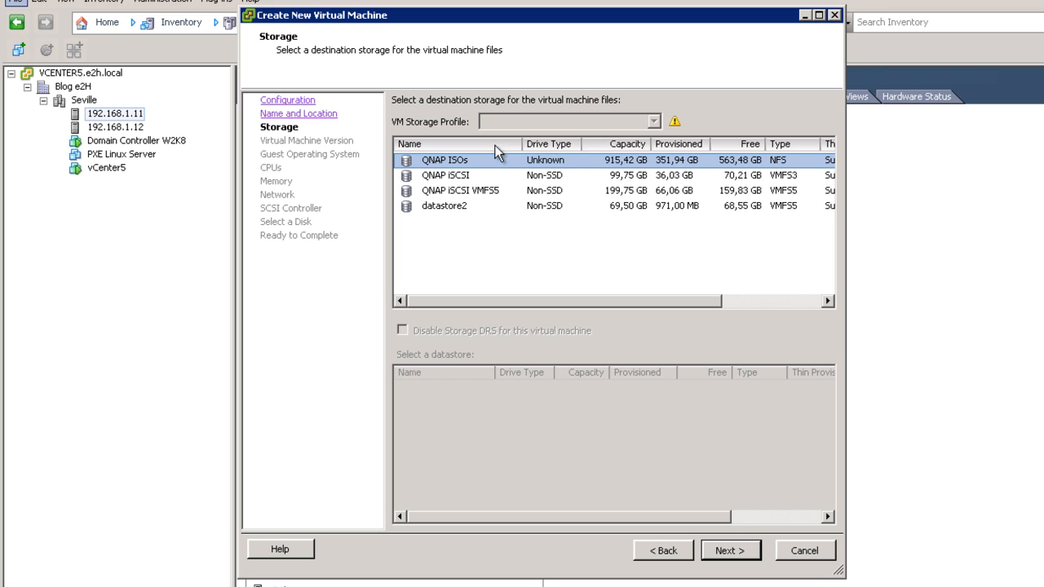
left_click(466, 193)
left_click(732, 556)
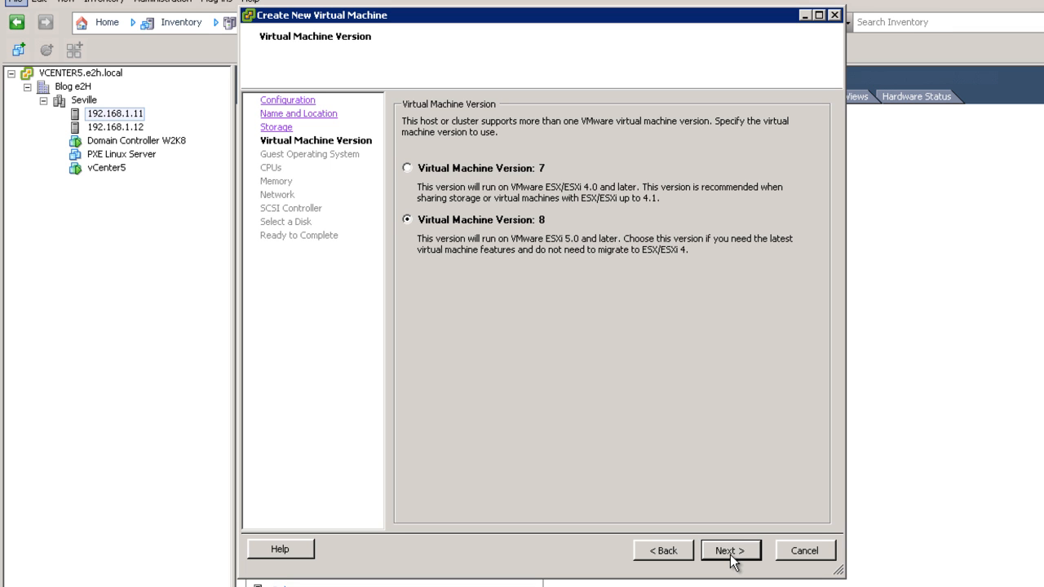
left_click(732, 553)
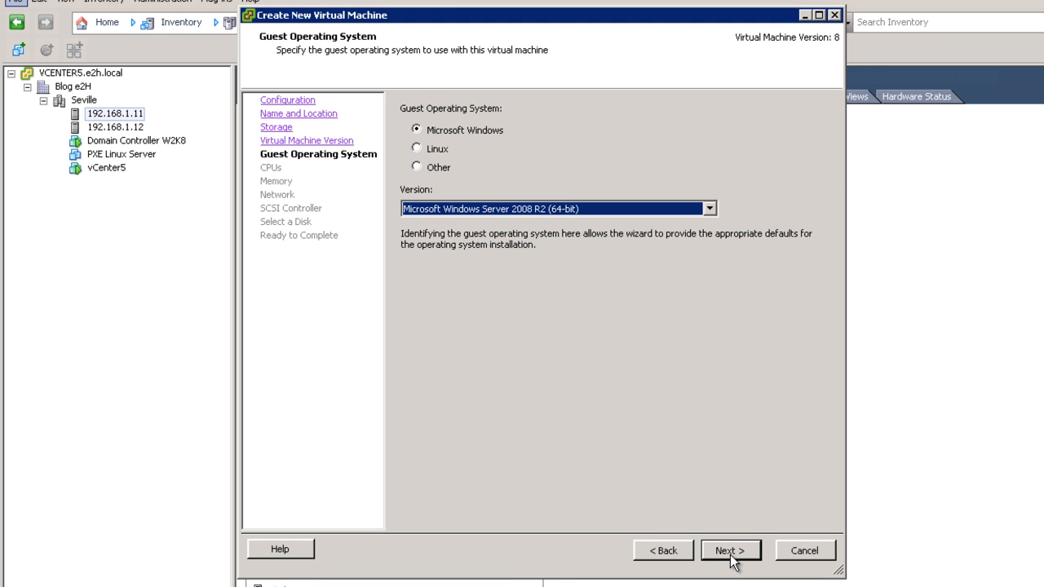
- Set the guest OS to Linux, Red Hat Enterprise Linux 5 (64-bit)
left_click(444, 151)
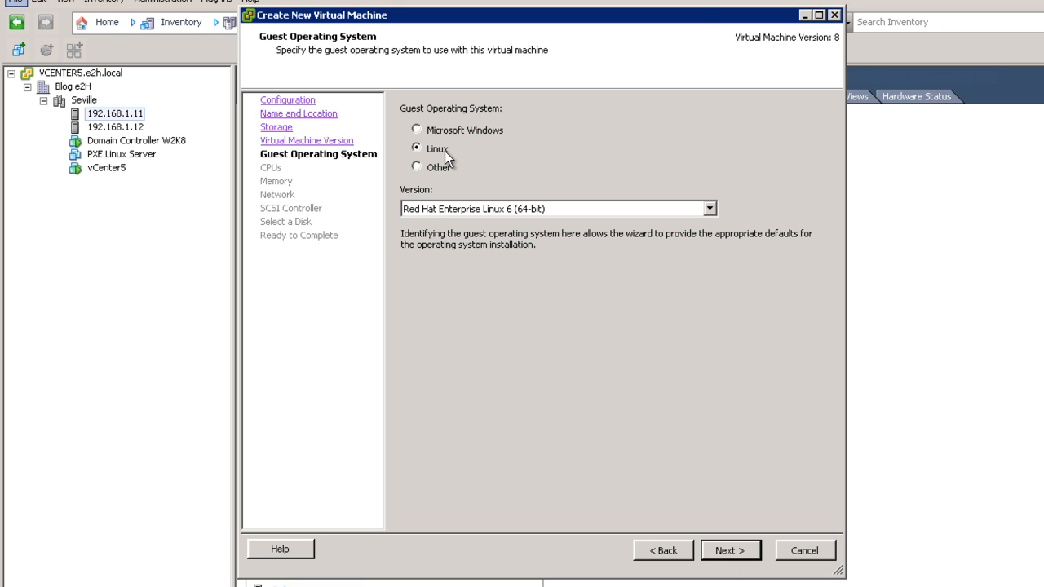
left_click(527, 209)
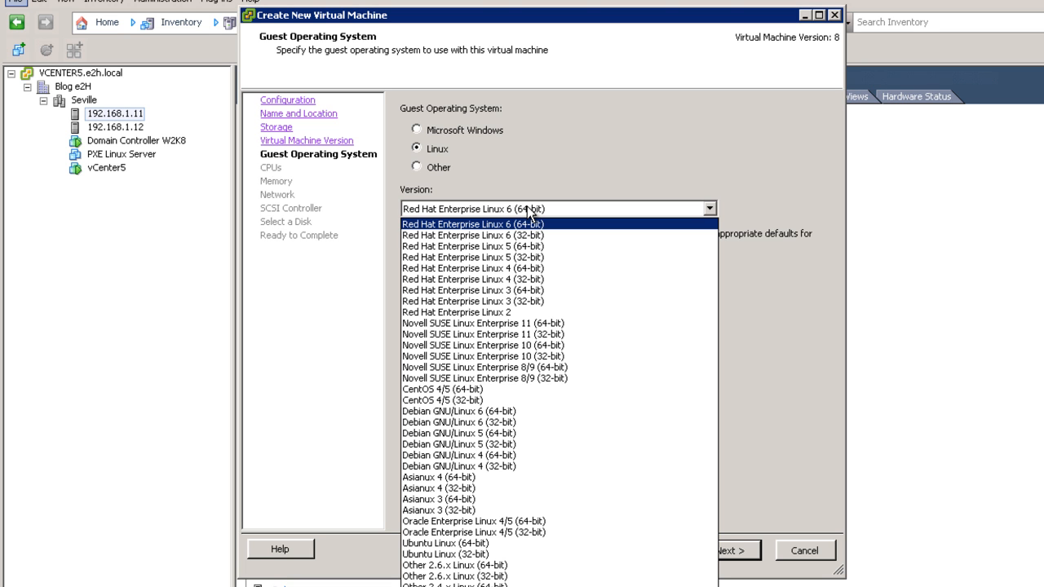
left_click(530, 247)
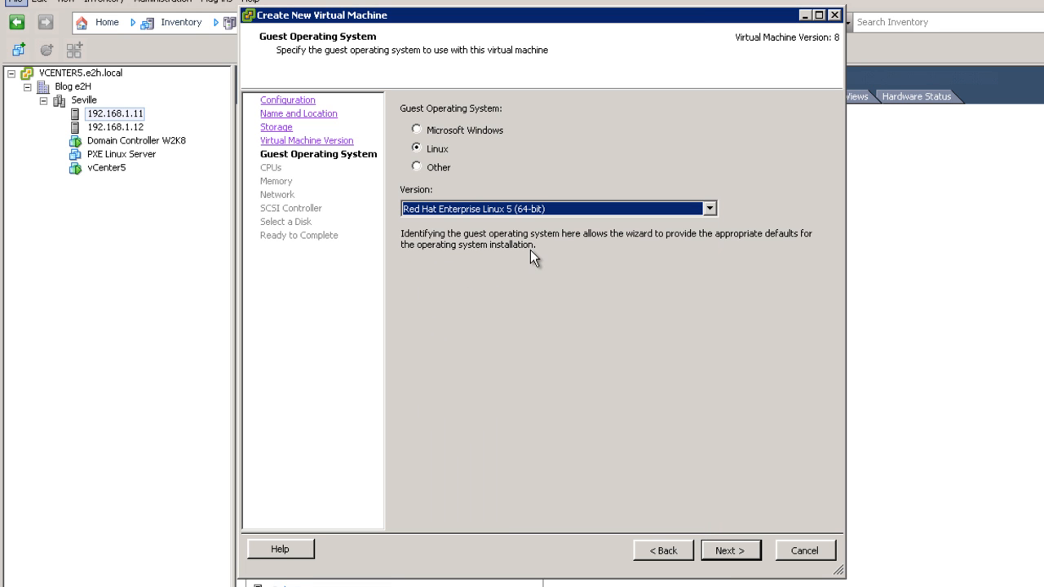
left_click(747, 561)
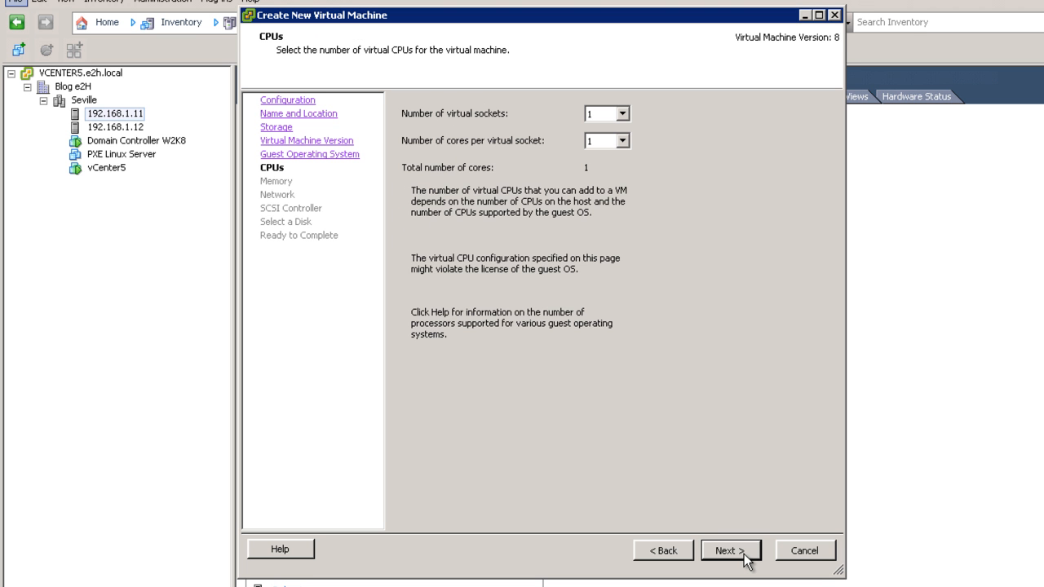
- Give the VM 2 virtual sockets and 2 GB memory, keeping default network, LSI Logic Parallel controller and a new disk
left_click(622, 114)
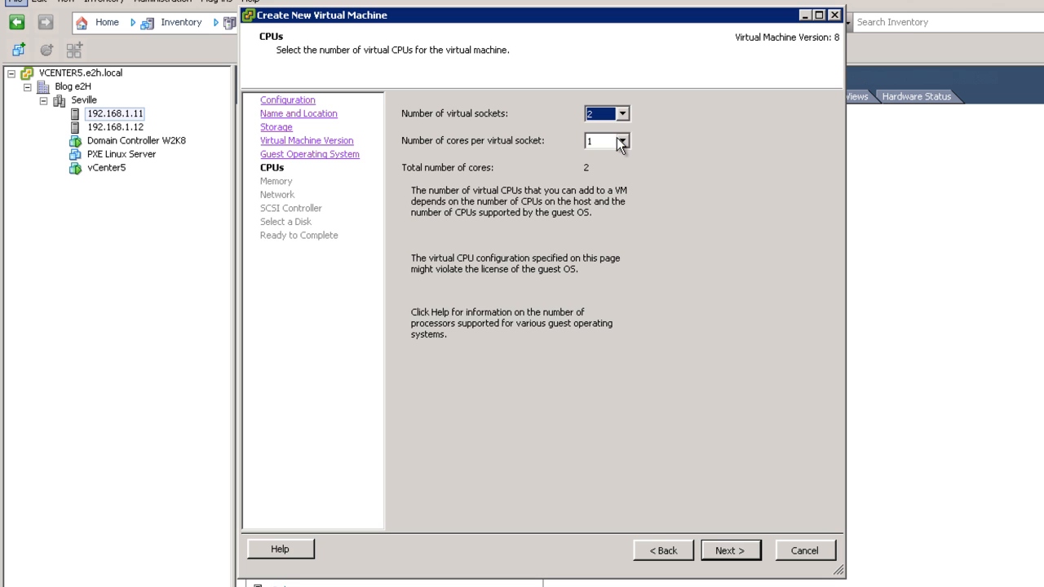
left_click(730, 551)
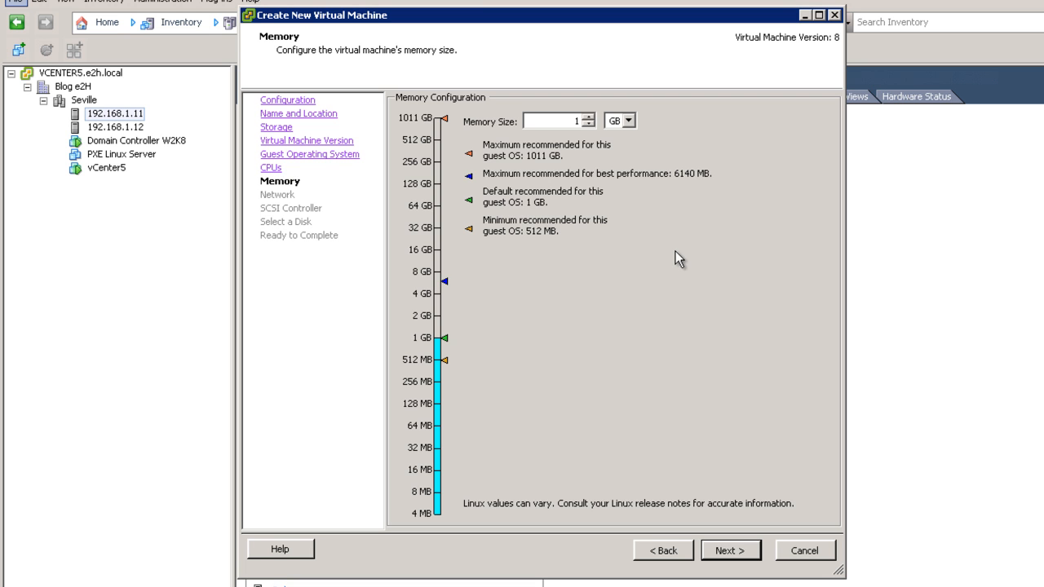
left_click(588, 117)
left_click(731, 552)
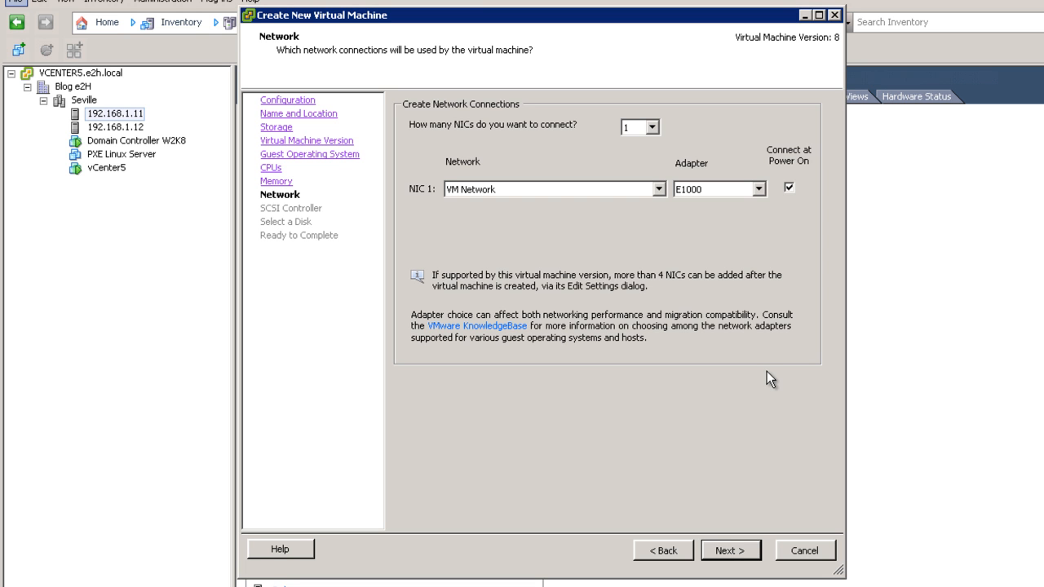
left_click(730, 552)
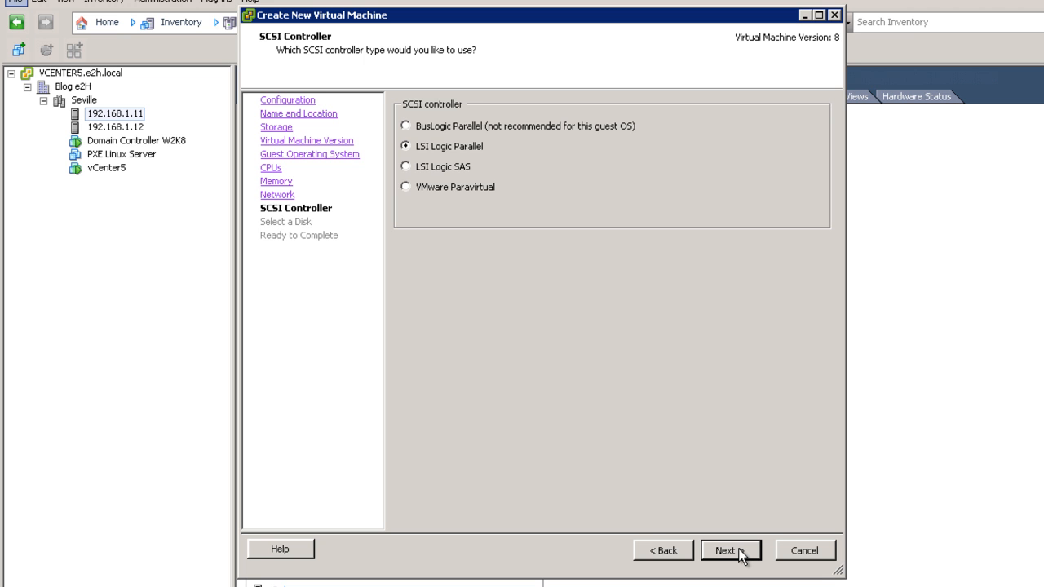
left_click(730, 551)
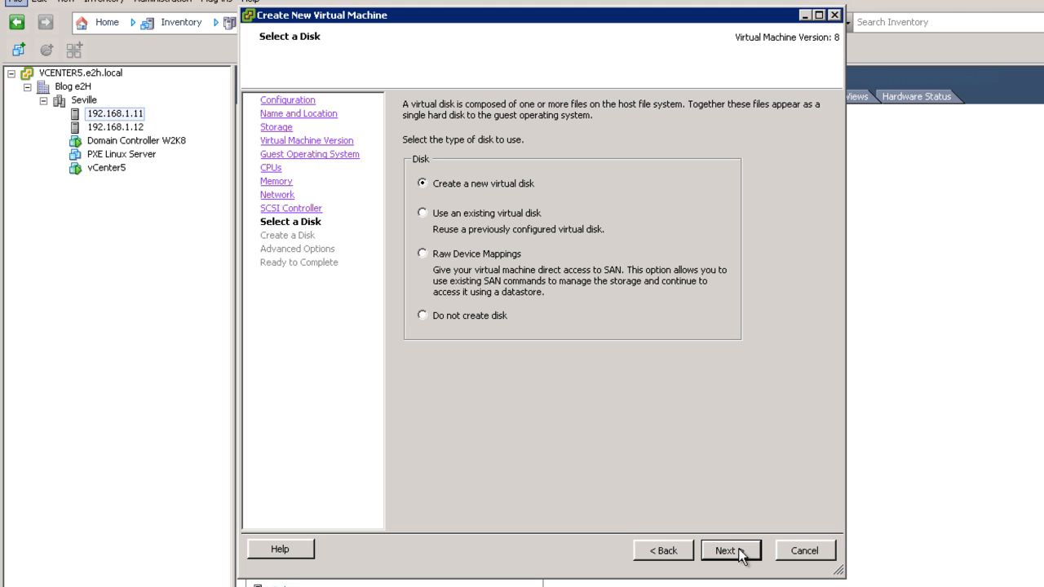
left_click(741, 554)
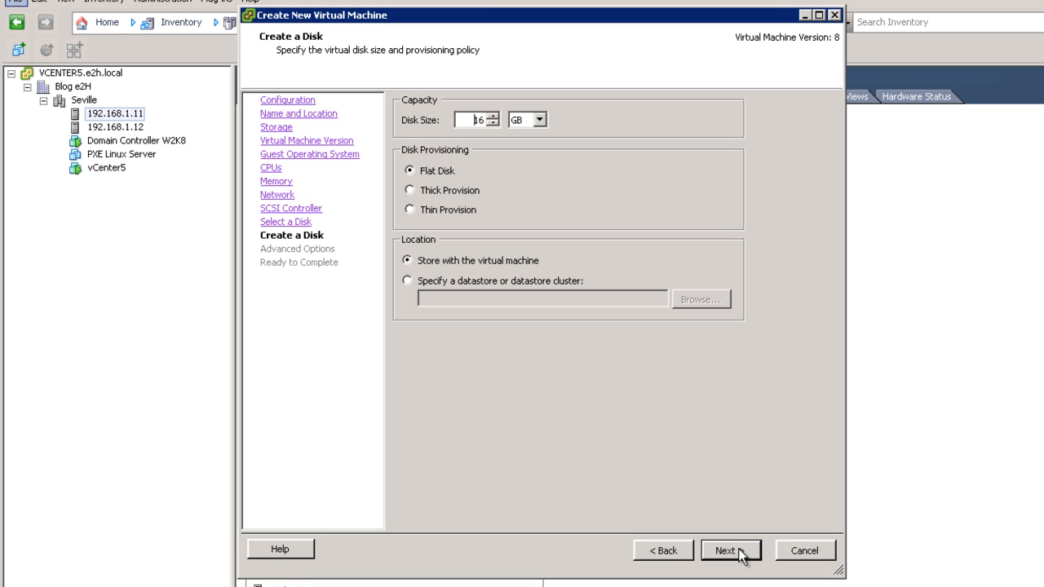
- Make the 16 GB disk thin provisioned, finish the wizard and select the new XenServer 5.6 SP2 VM
key("shift+Right")
key("shift+Right")
left_click(448, 211)
left_click(720, 551)
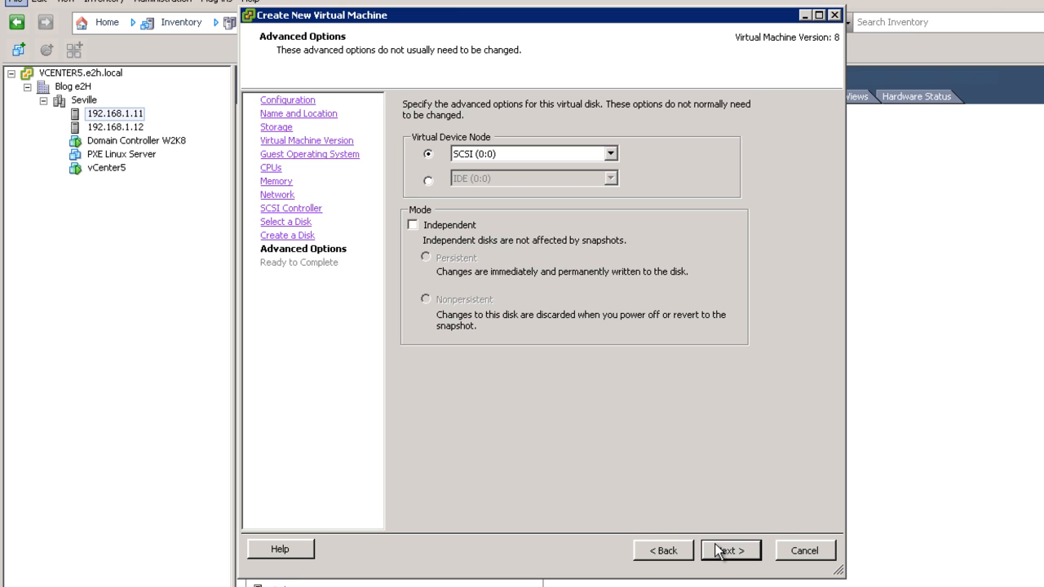
left_click(719, 551)
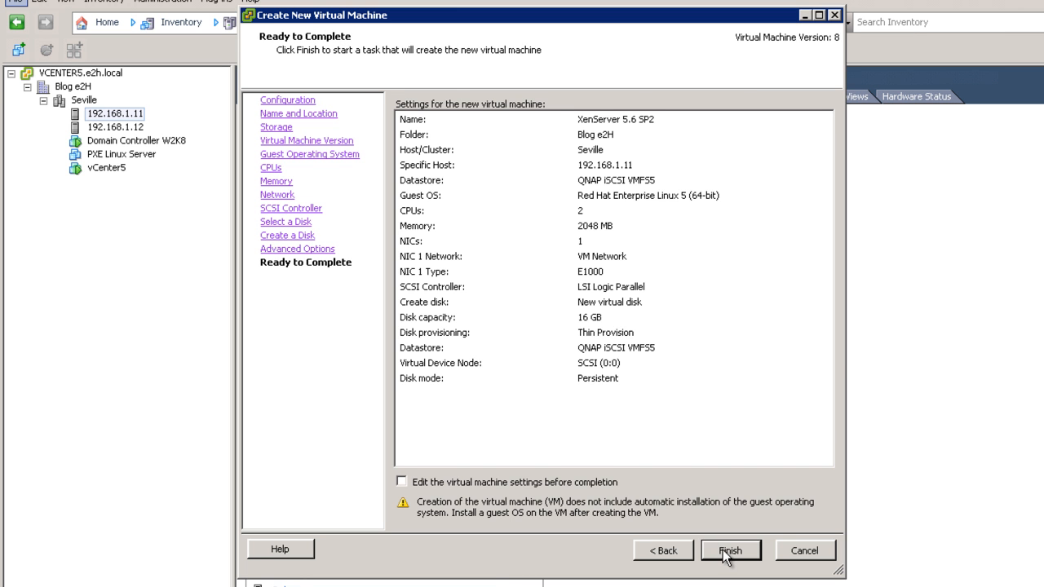
left_click(726, 553)
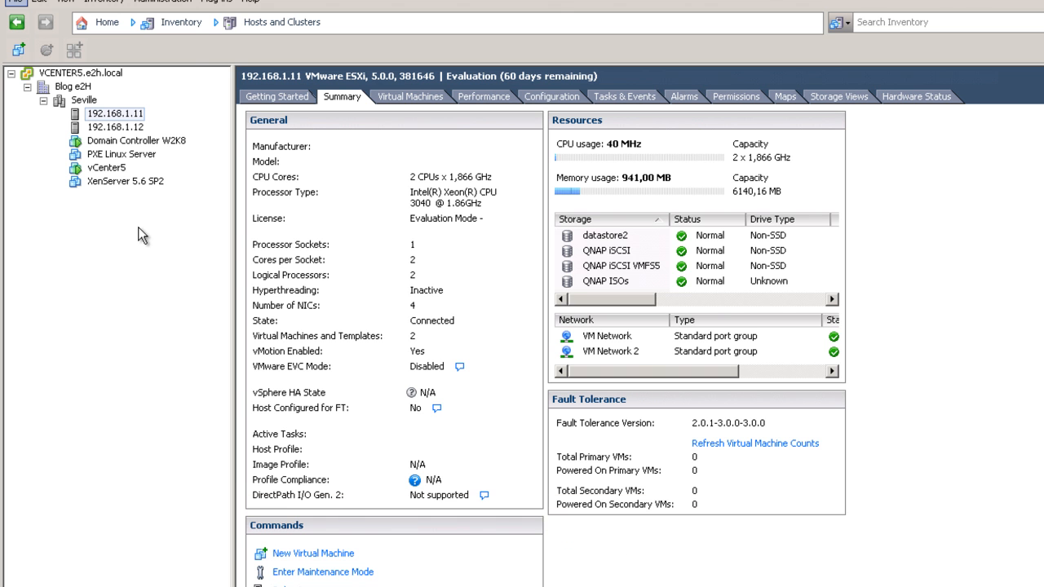
left_click(150, 183)
- In the VM's settings, set the guest OS to Other with version VMware ESXi 5.x and save
right_click(150, 181)
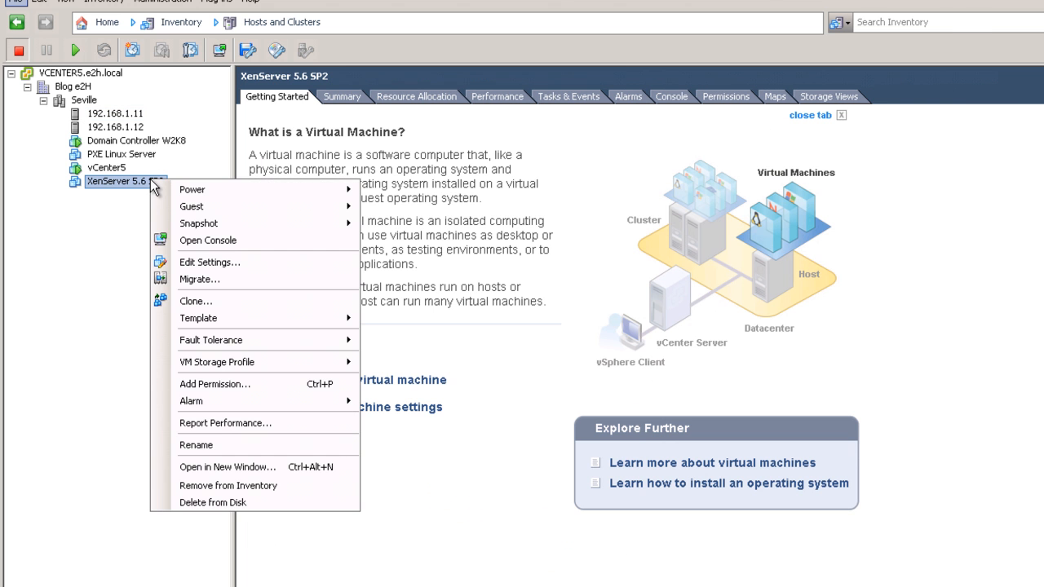
left_click(205, 259)
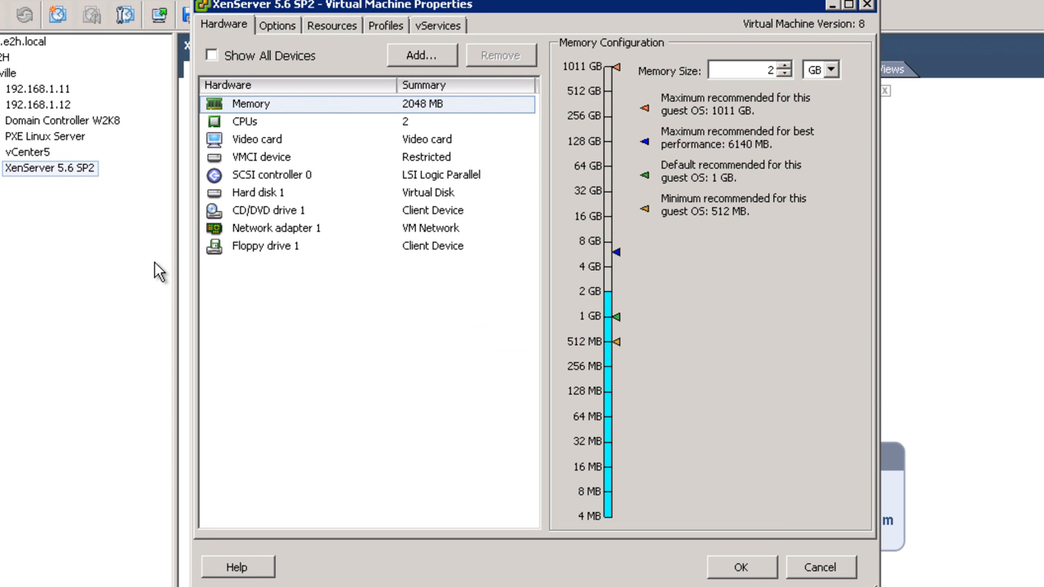
left_click(281, 27)
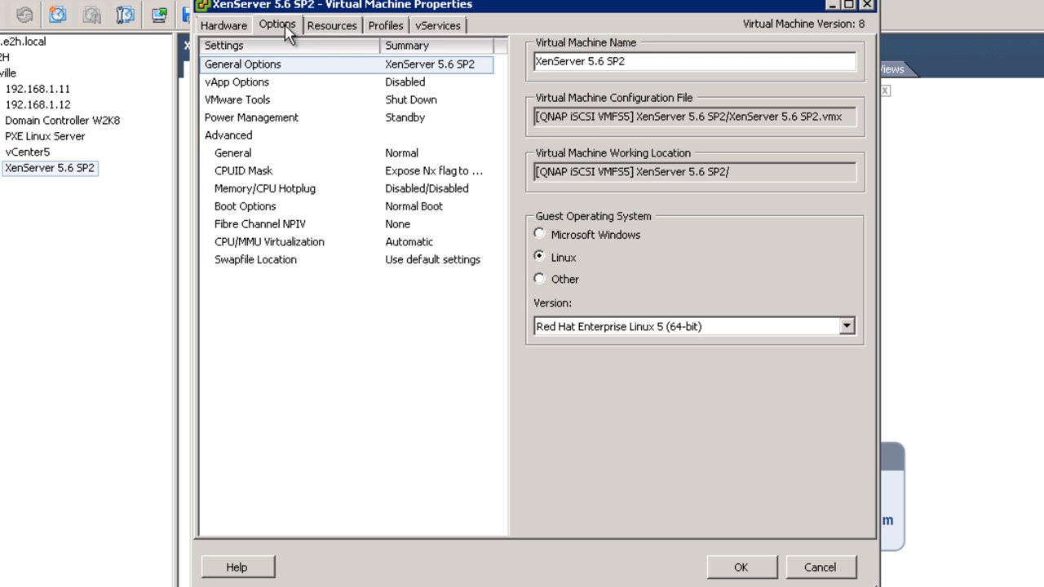
left_click(287, 70)
left_click(564, 281)
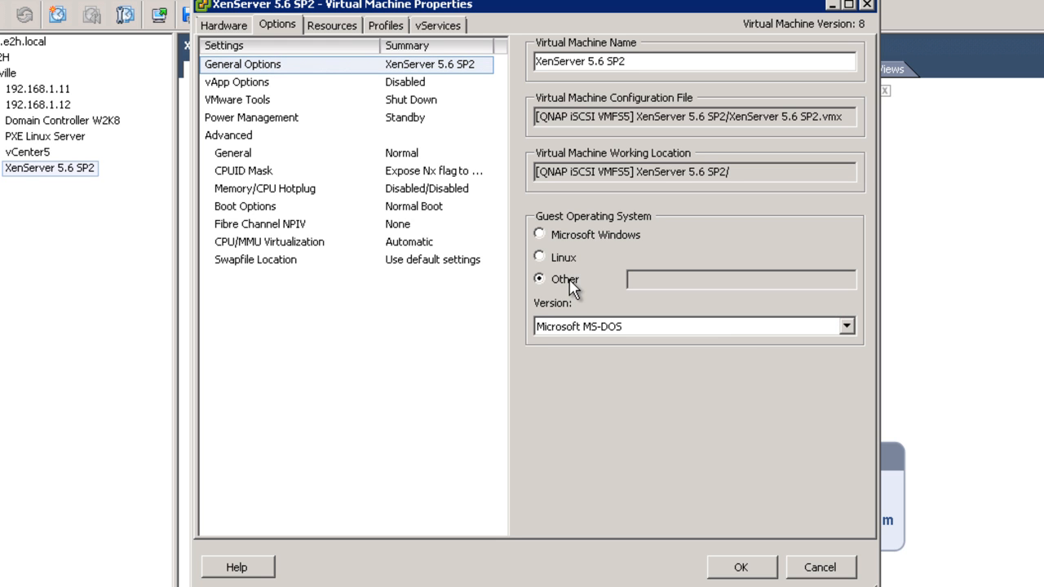
left_click(750, 329)
left_click_drag(849, 360, 864, 421)
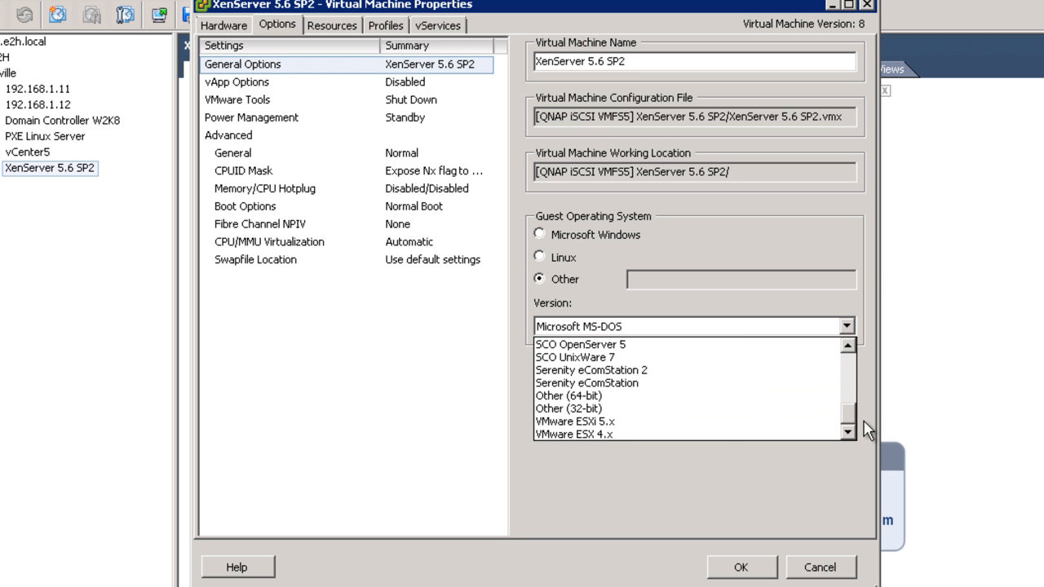
left_click(655, 422)
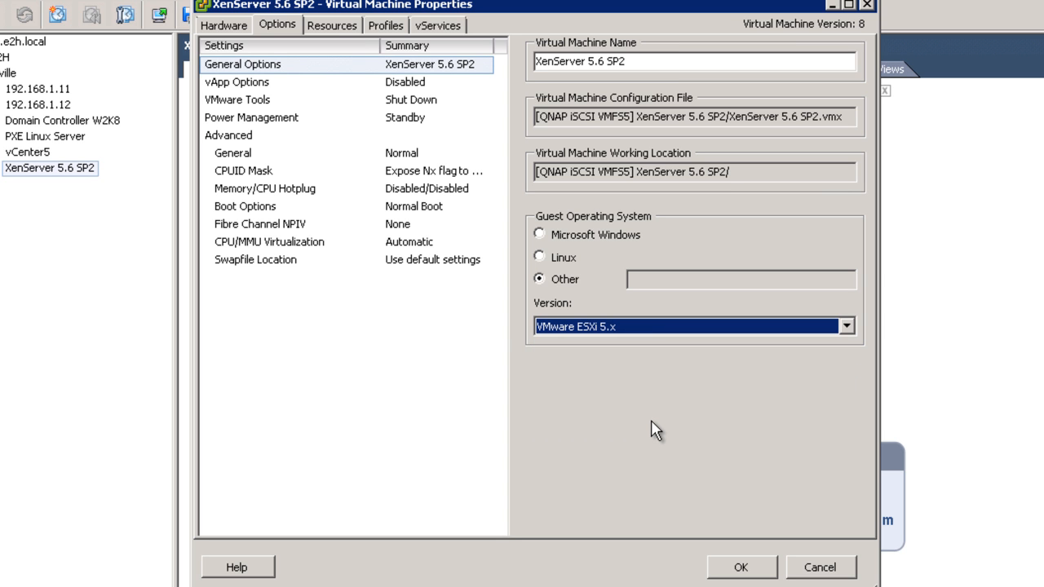
left_click(740, 566)
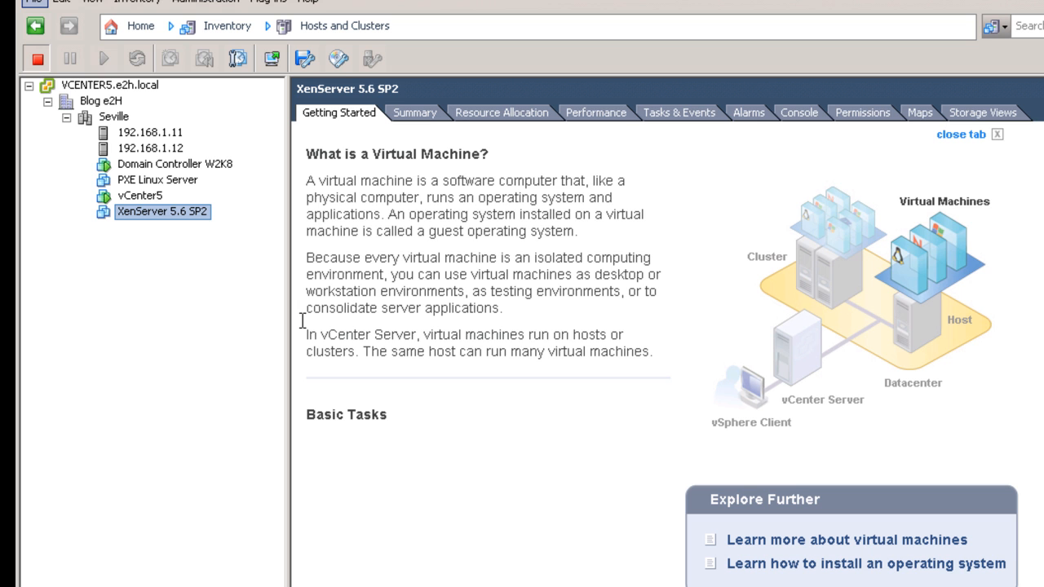
- Open the XenServer 5.6 SP2 console, then open and close the datastore browser
left_click(274, 60)
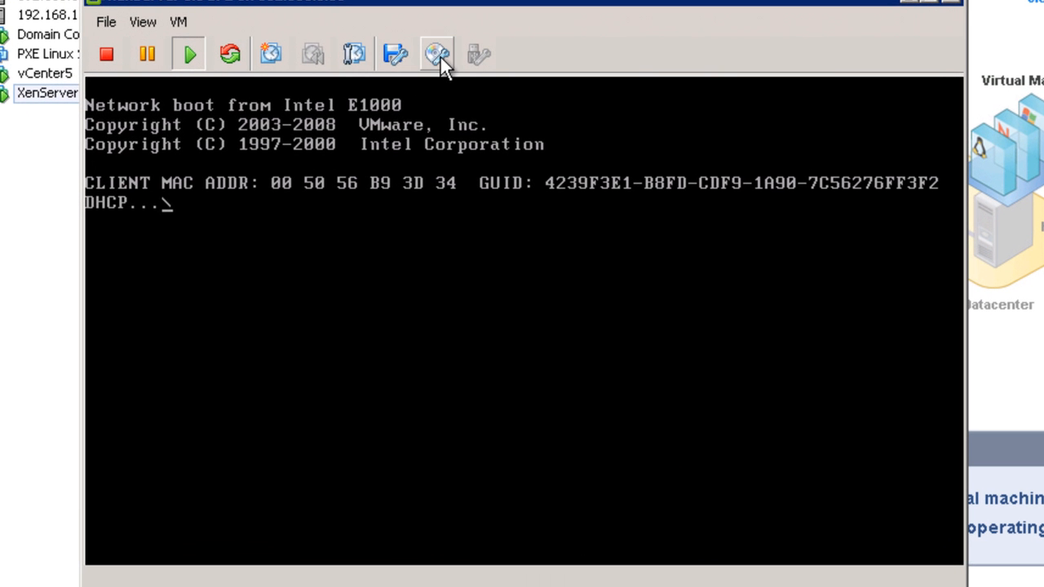
left_click(440, 55)
mouse_move(480, 88)
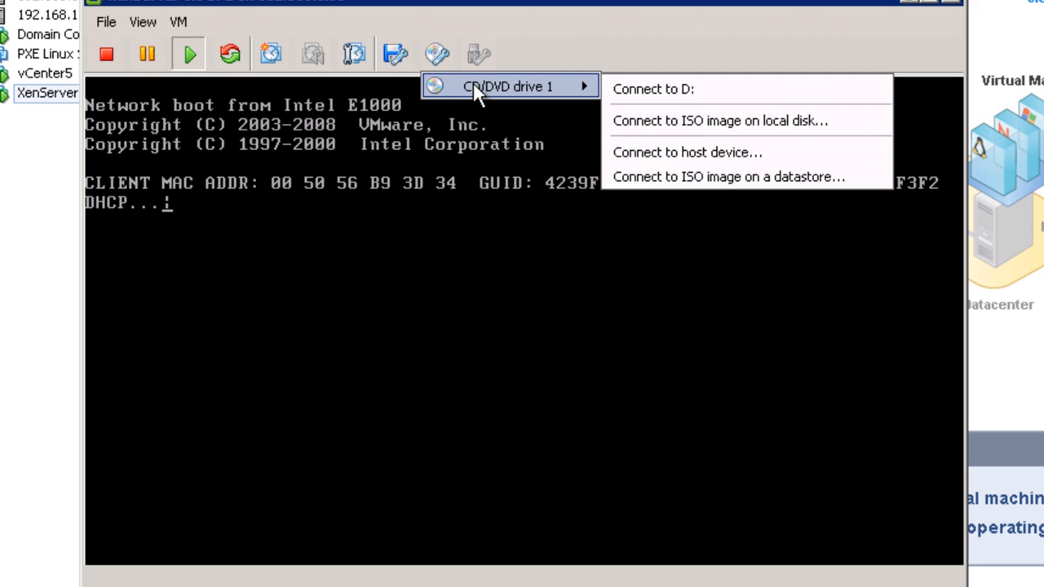
left_click(713, 166)
left_click(731, 448)
- Connect CD/DVD drive 1 to the XenServer installer ISO in QNAP ISOs > Citrix
left_click(437, 57)
mouse_move(487, 94)
left_click(646, 176)
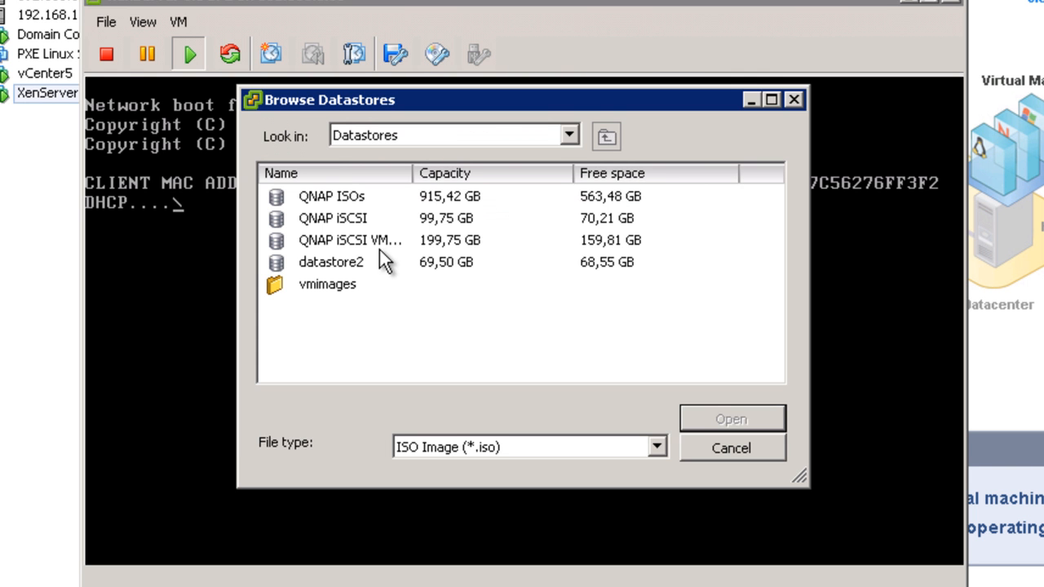
double_click(355, 200)
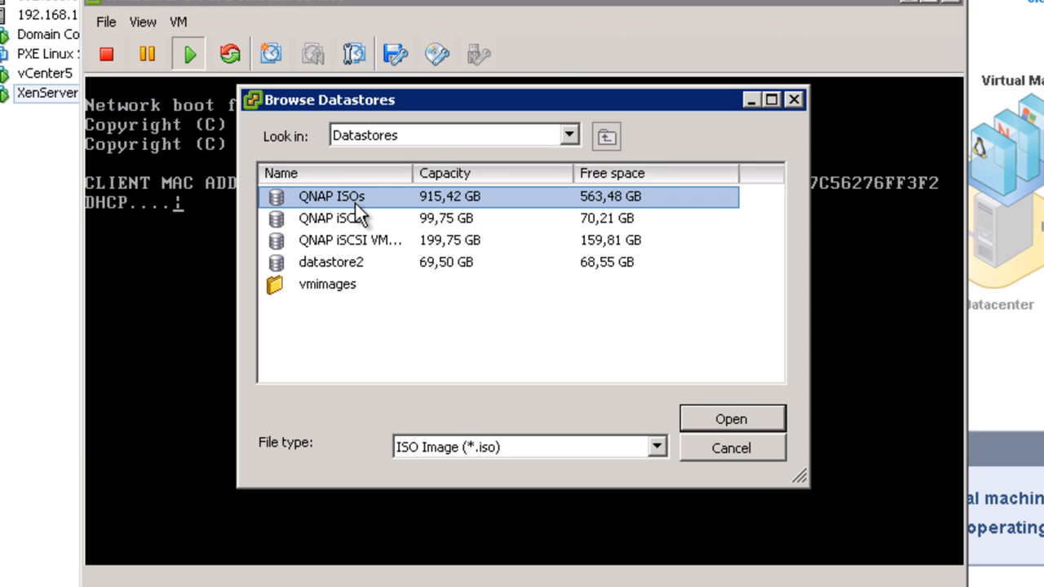
double_click(323, 326)
double_click(344, 196)
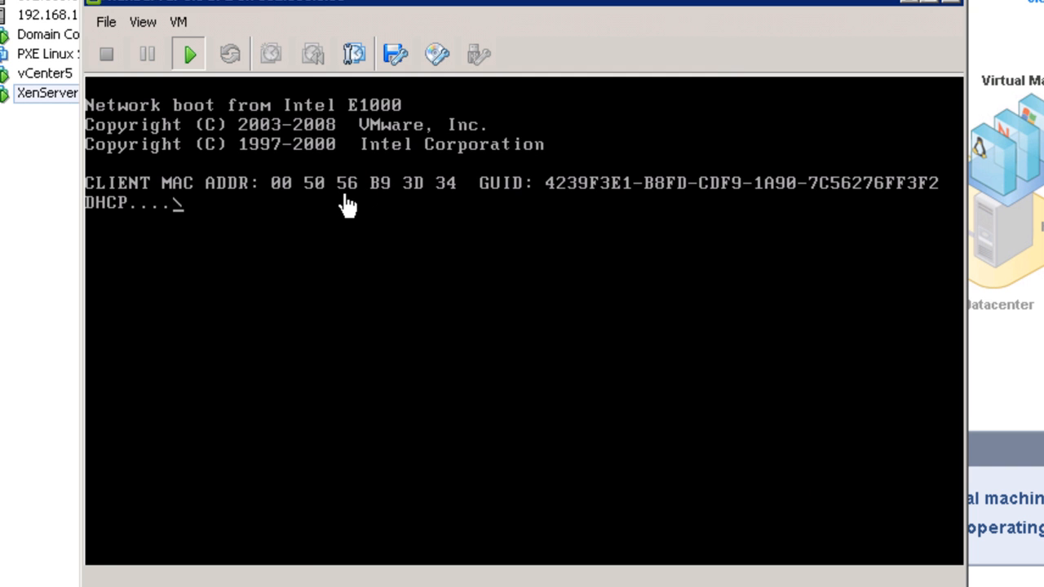
left_click(344, 197)
- Cancel the network boot, start the XenServer installer and choose the es keymap
key("Escape")
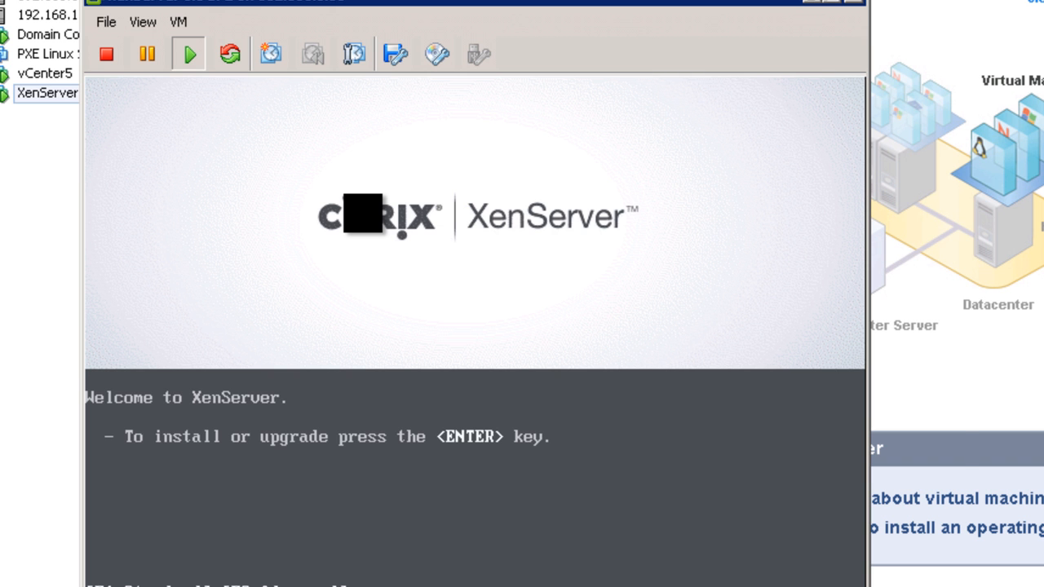
key("Return")
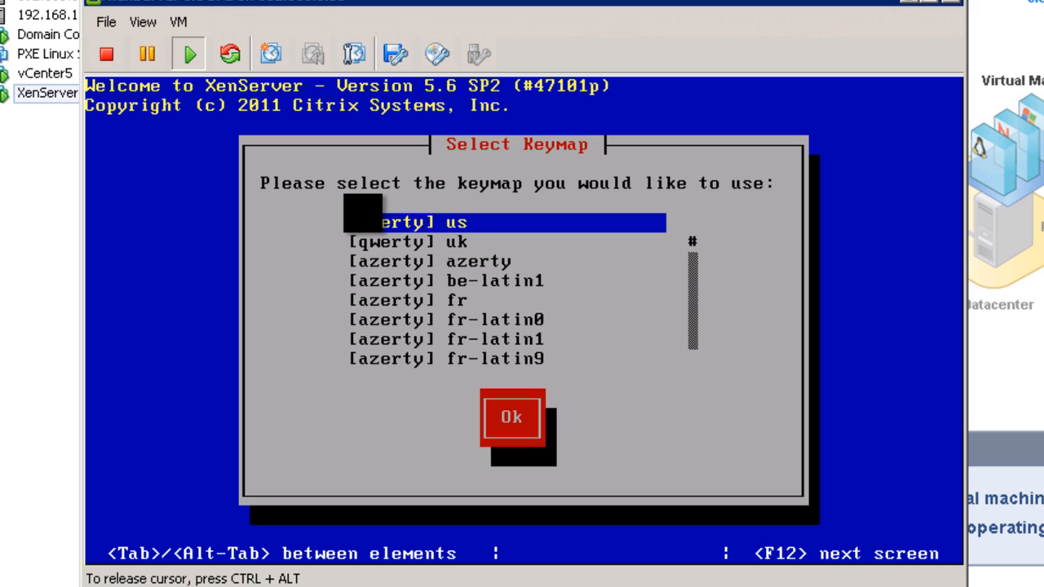
key("Page_Down")
key("Page_Down")
key("Page_Down")
key("Page_Down")
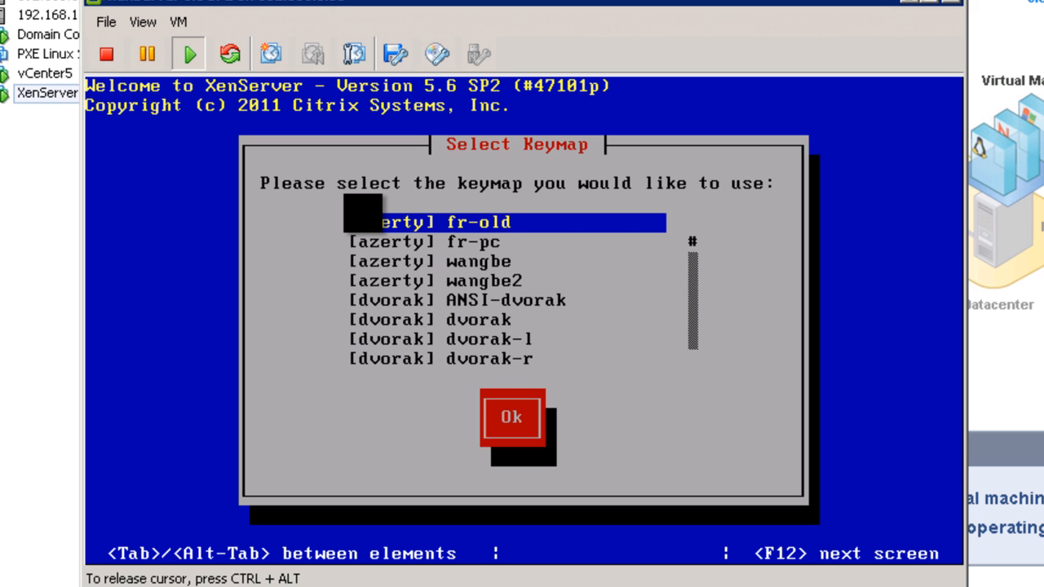
key("Down")
key("Down")
key("Down")
key("Down")
key("Down")
key("Down")
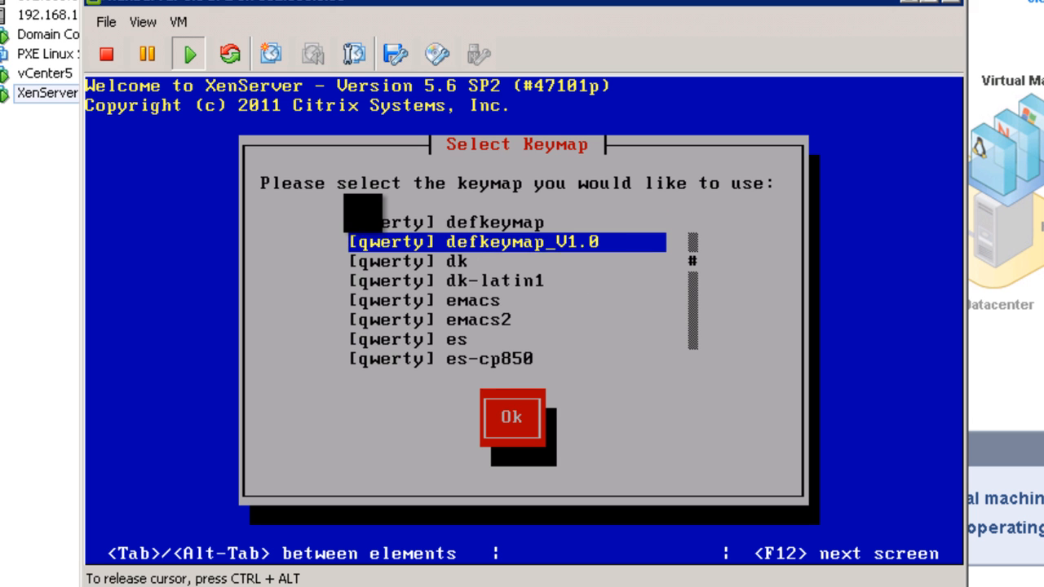
key("Return")
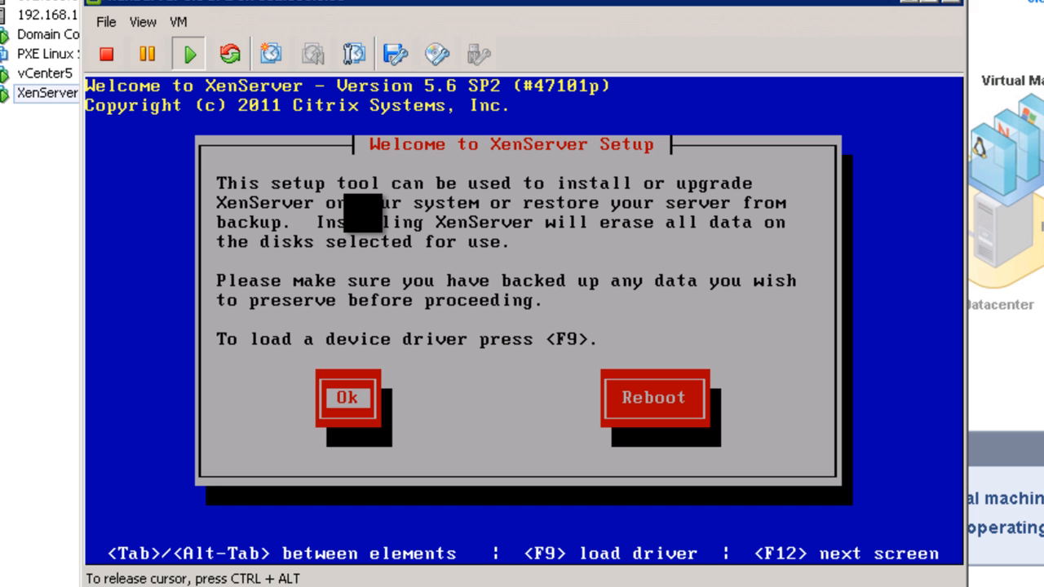
- Pass the welcome screen, accept the license and install onto the 16 GB sda disk
key("Return")
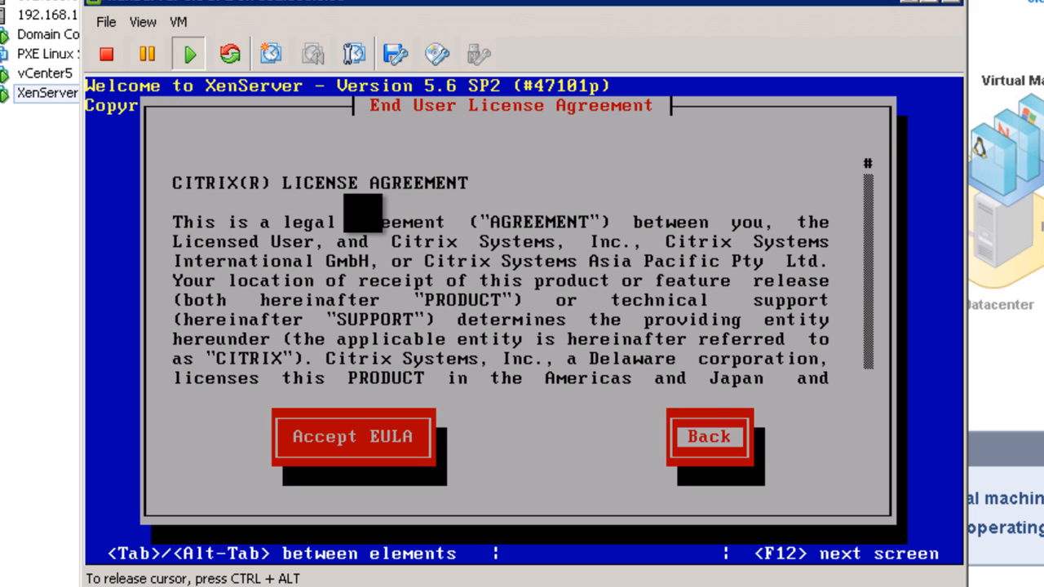
key("Tab")
key("Return")
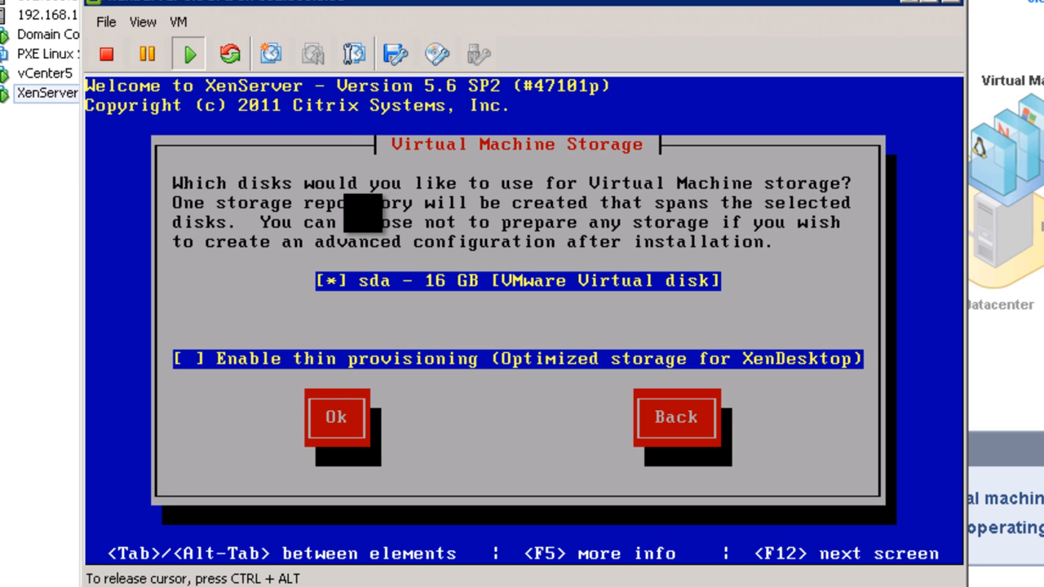
key("Tab")
key("Tab")
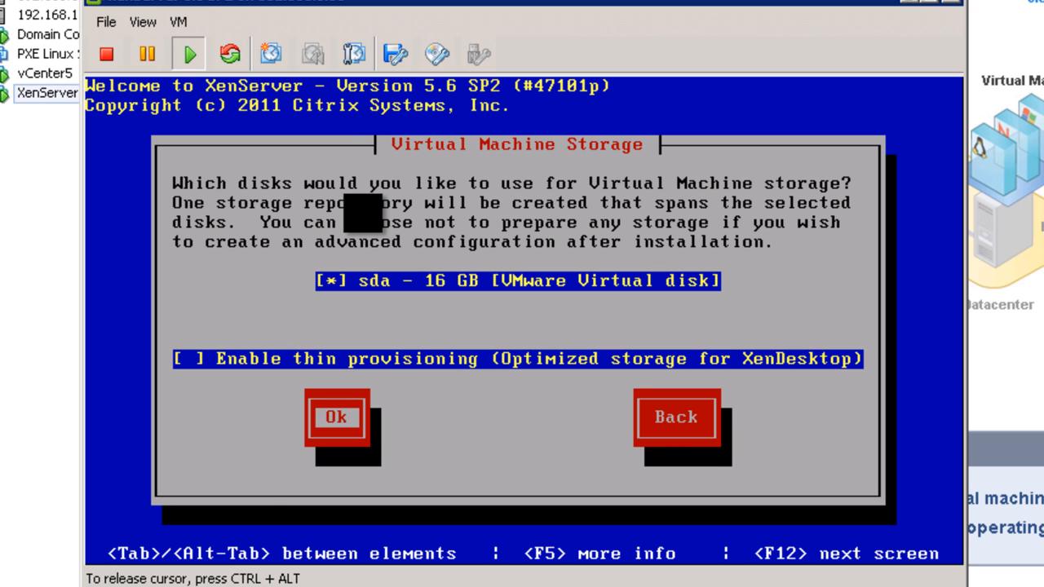
key("Return")
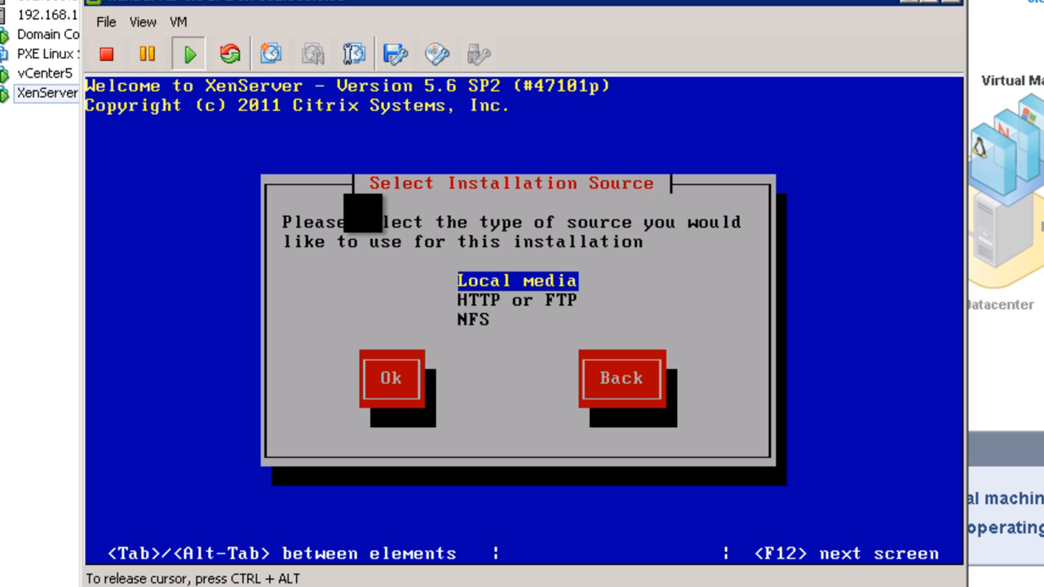
- Install from local media with no supplemental packs and skip media verification
key("Return")
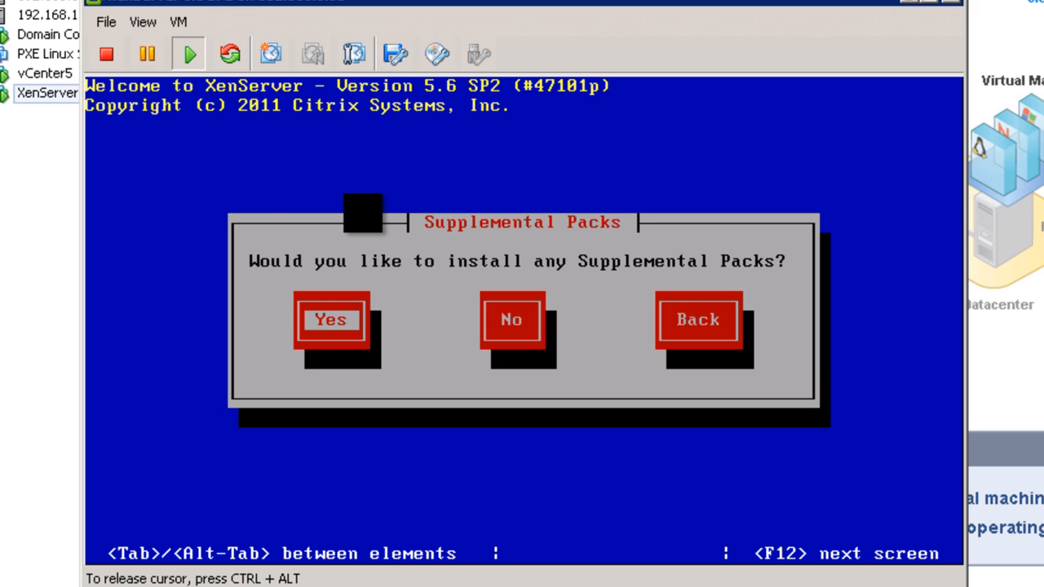
key("Tab")
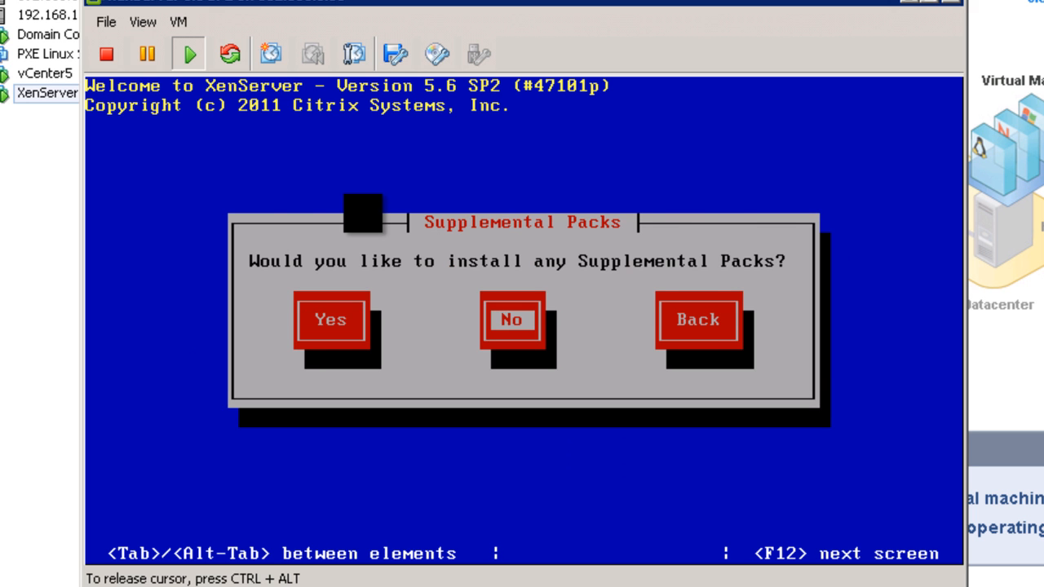
key("Return")
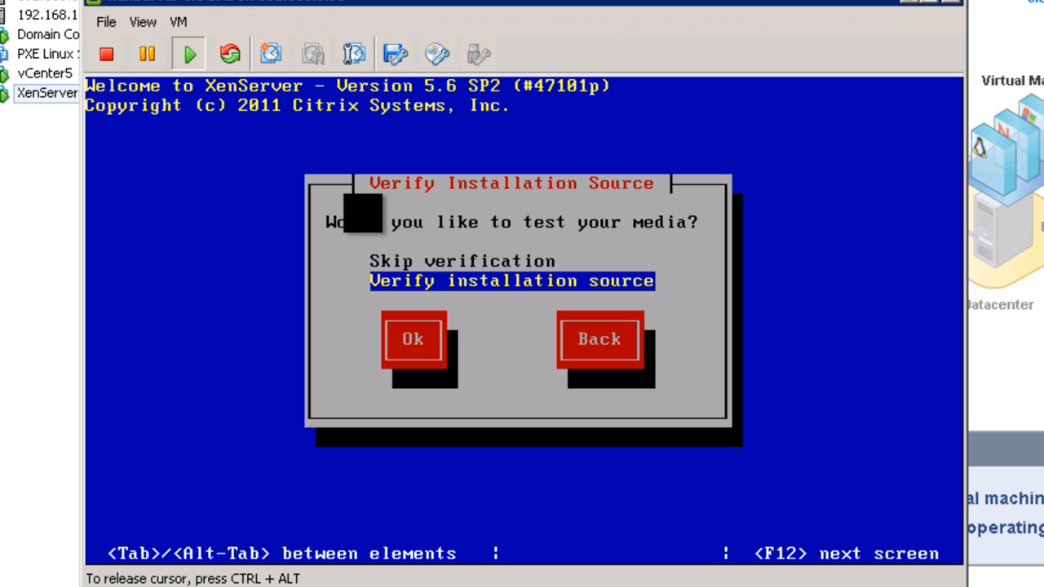
key("Up")
key("Tab")
key("Return")
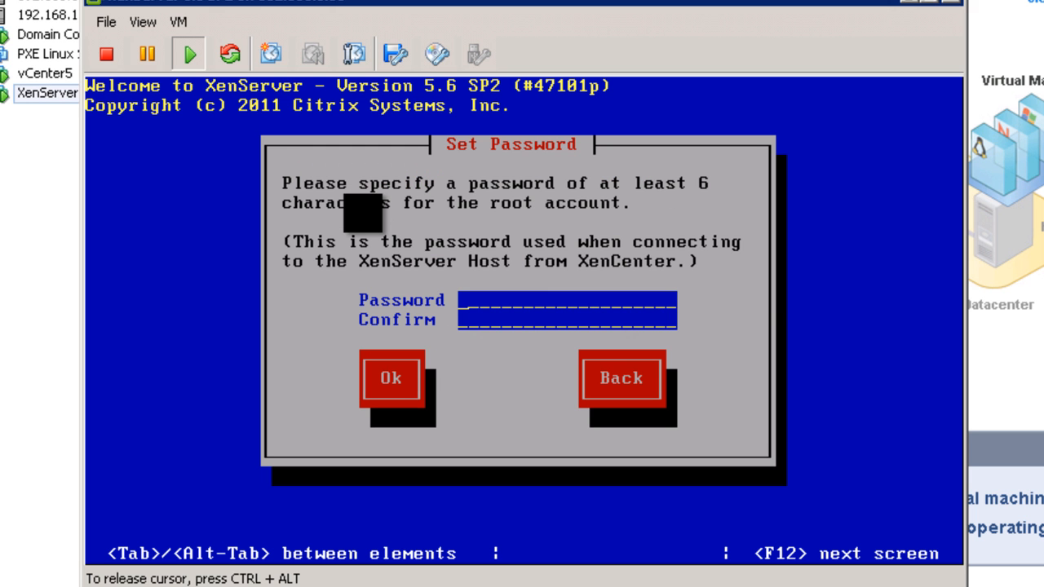
- Enter and confirm the root password
type("********")
key("Tab")
type("****")
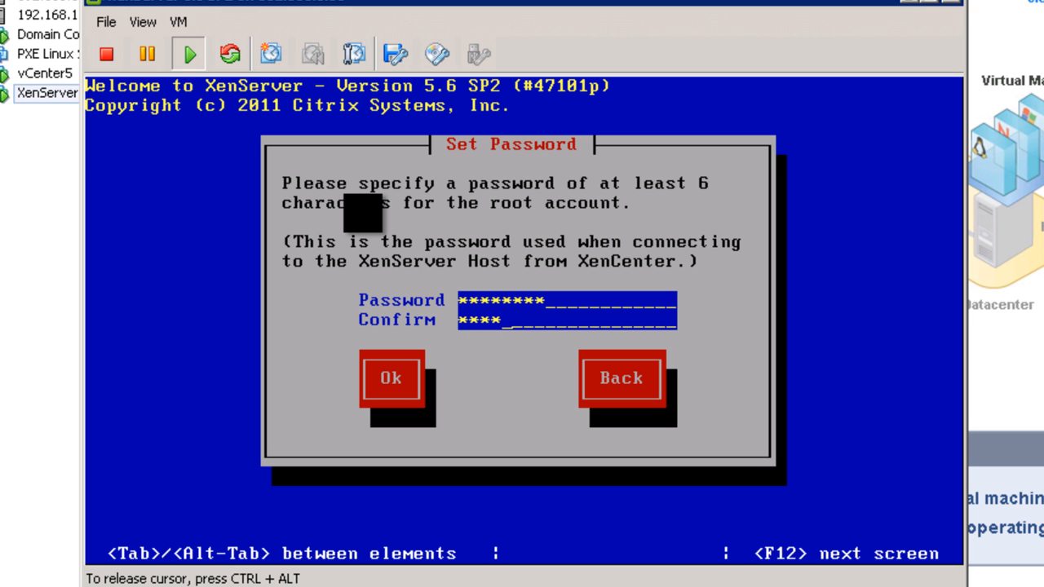
type("****")
key("Tab")
key("Return")
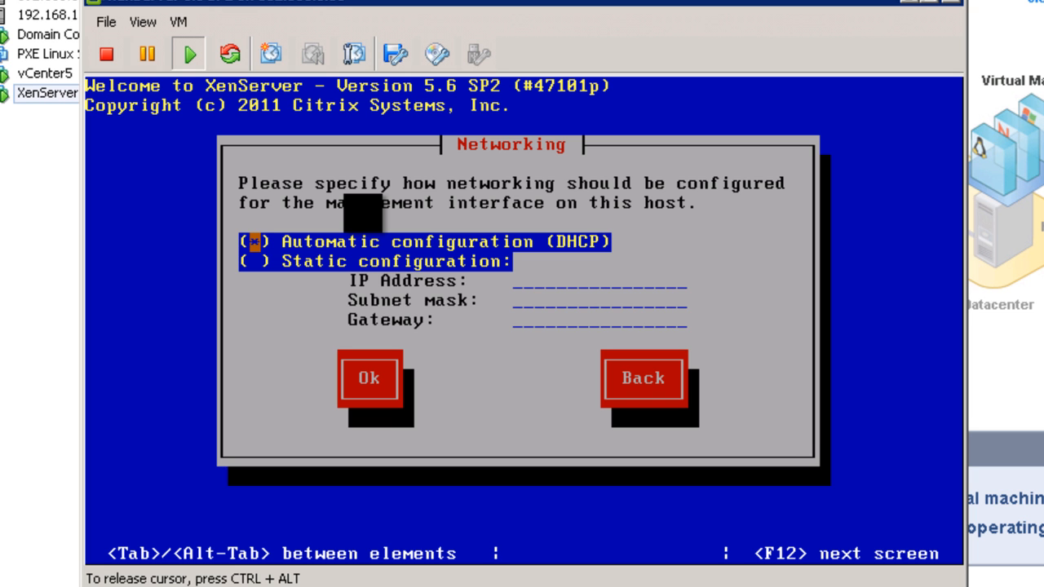
- Accept the default networking and hostname settings and set the time zone to Europe/Madrid
key("Tab")
key("Tab")
key("Return")
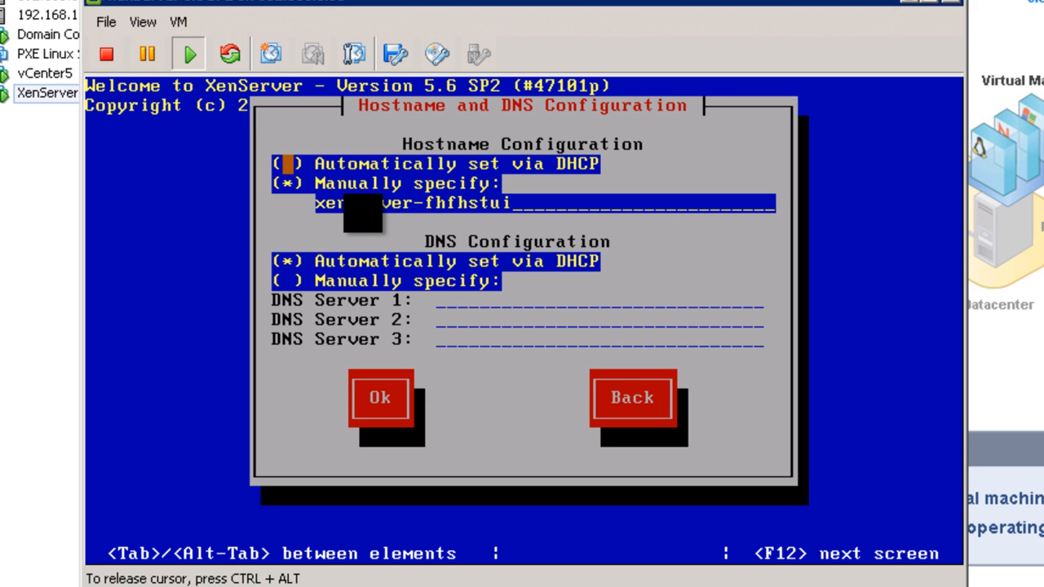
key("Tab")
key("Tab")
key("Tab")
key("Tab")
key("Tab")
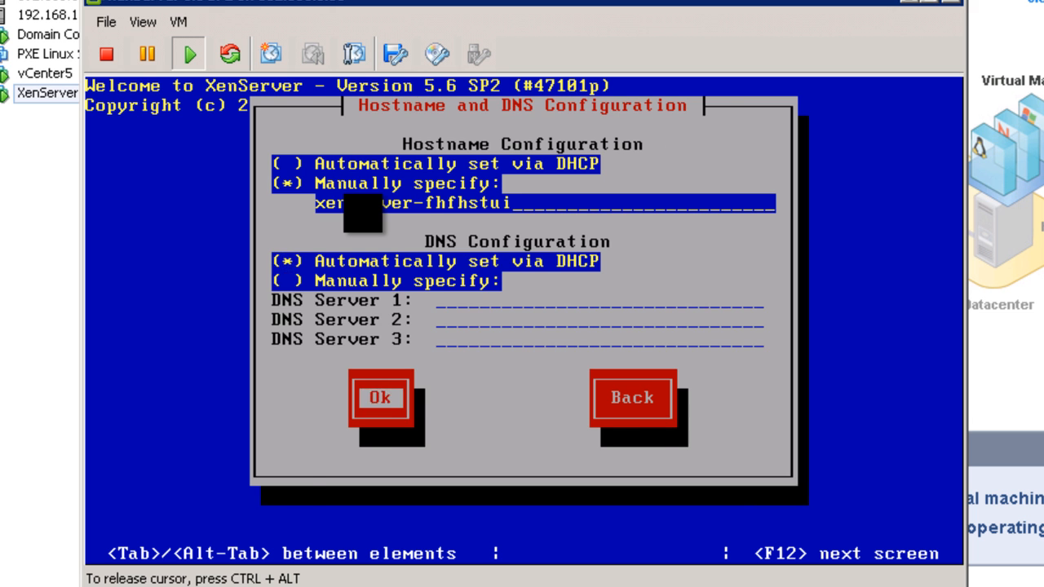
key("Return")
key("Down")
key("Down")
key("Down")
key("Down")
key("Down")
key("Down")
key("Down")
key("Return")
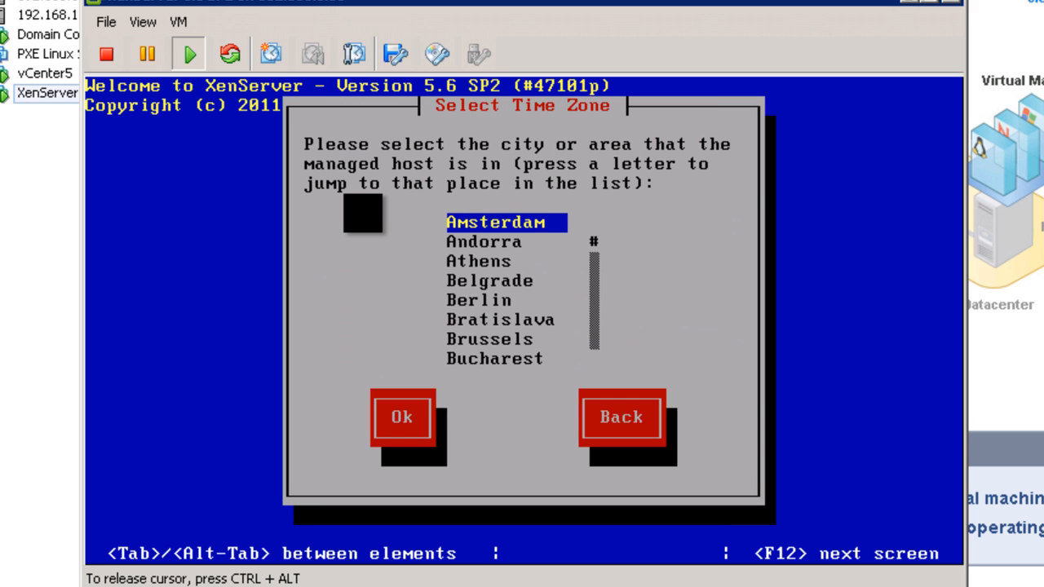
key("m")
key("Return")
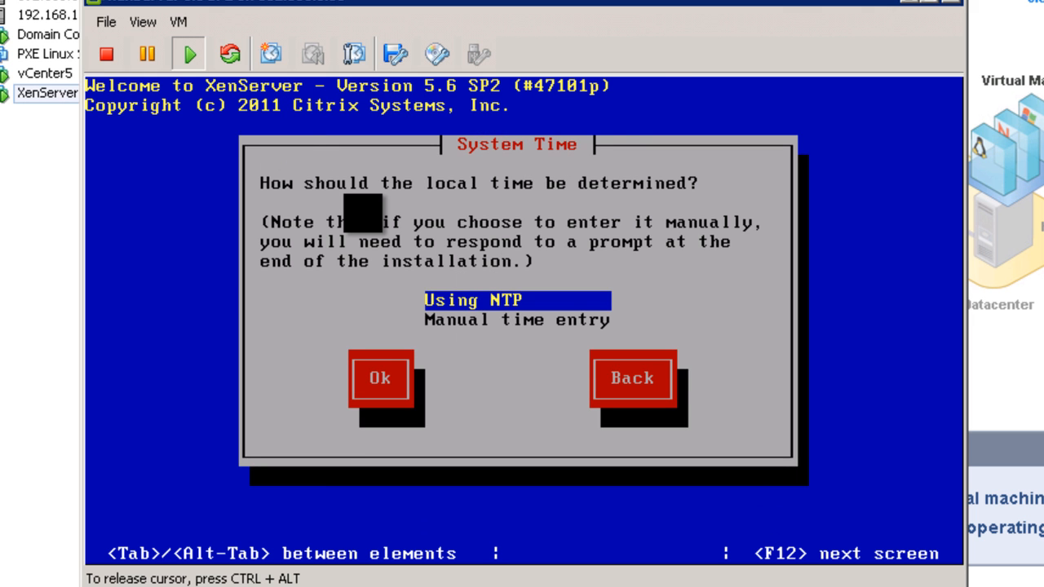
- Sync time via NTP server 0.europe.pool.ntp.org instead of DHCP, then start installing XenServer
key("Return")
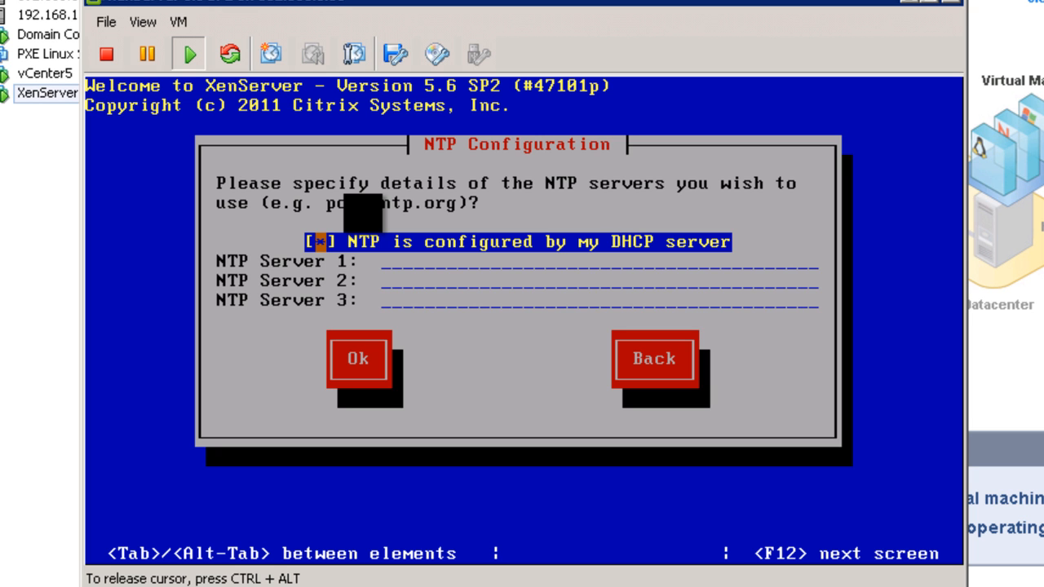
key("space")
key("Tab")
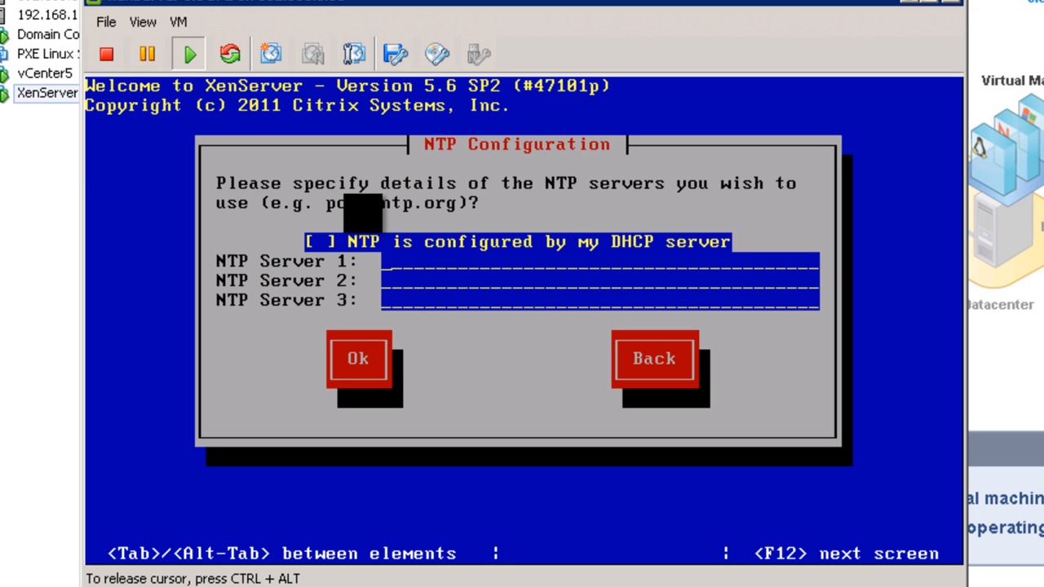
type("0.eru")
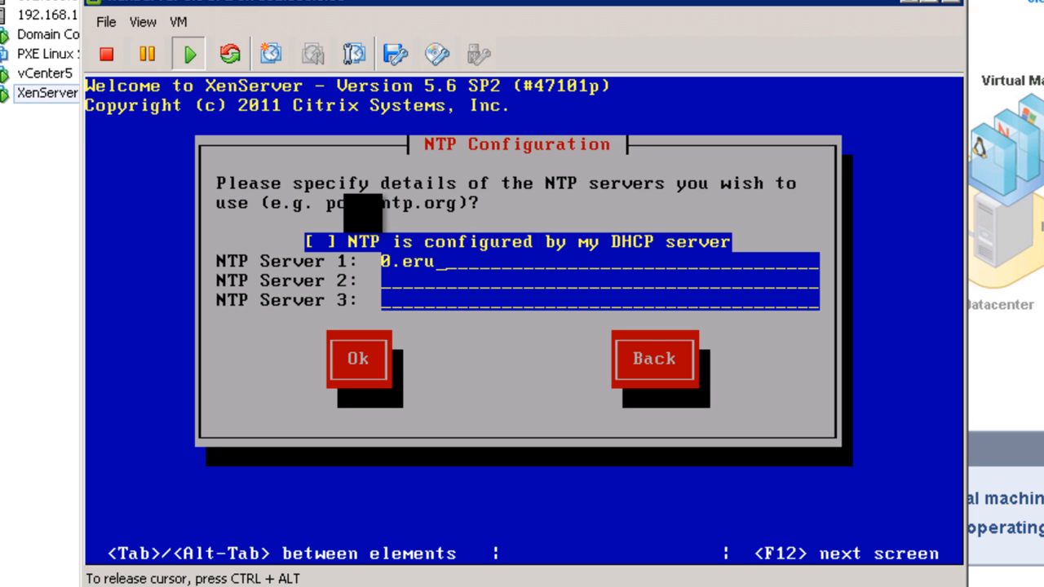
key("BackSpace")
key("BackSpace")
type("urpe")
key("BackSpace")
key("BackSpace")
type("po")
key("BackSpace")
key("BackSpace")
type("ope.")
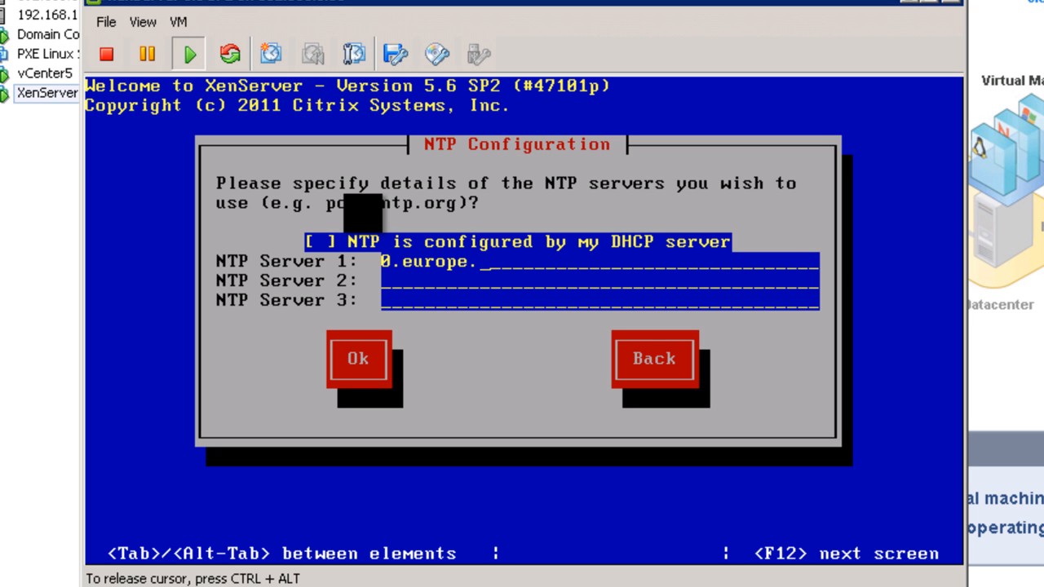
type("pool.ntp.p")
key("BackSpace")
type("org")
key("Tab")
key("Tab")
key("Tab")
key("Return")
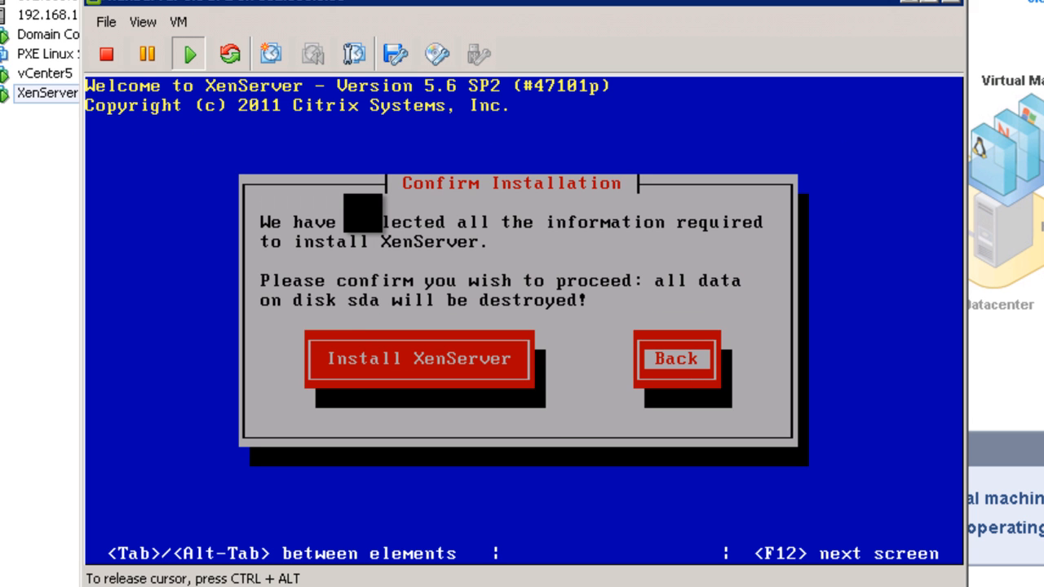
key("Tab")
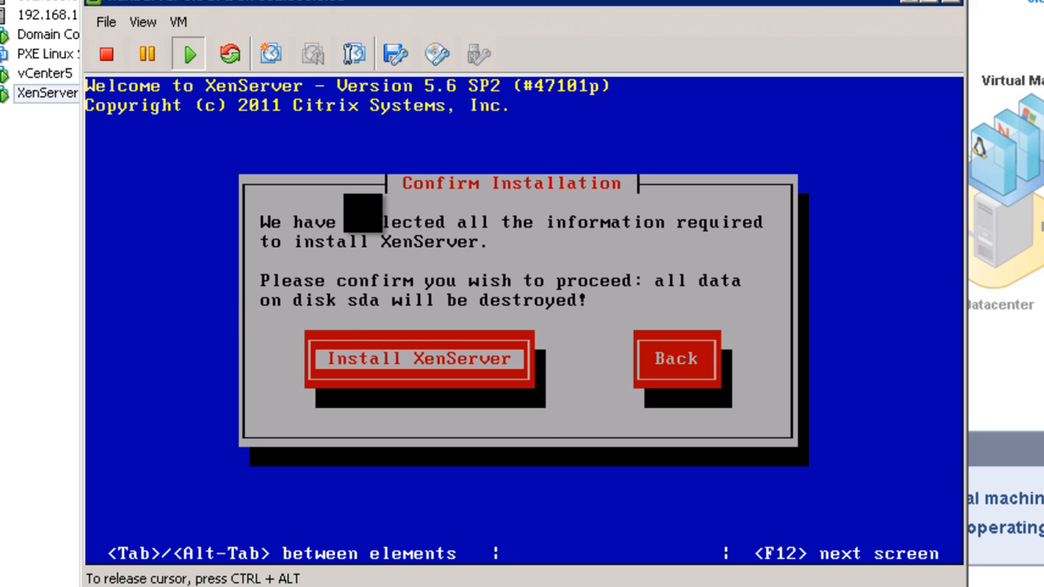
key("Return")
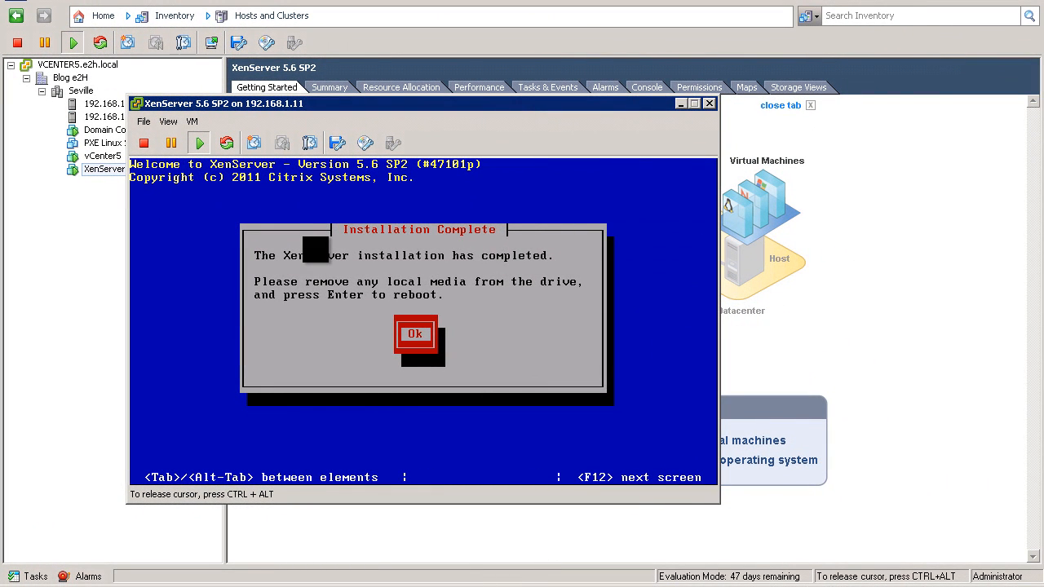
- Reboot the VM after installation and check the virtual CD/DVD menu without changing anything
key("Return")
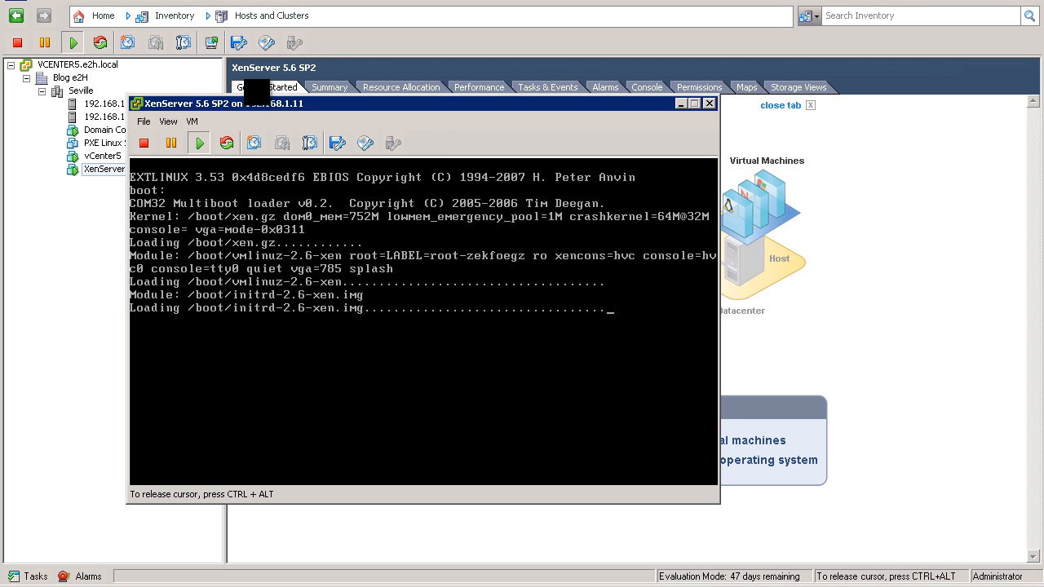
key("ctrl+alt")
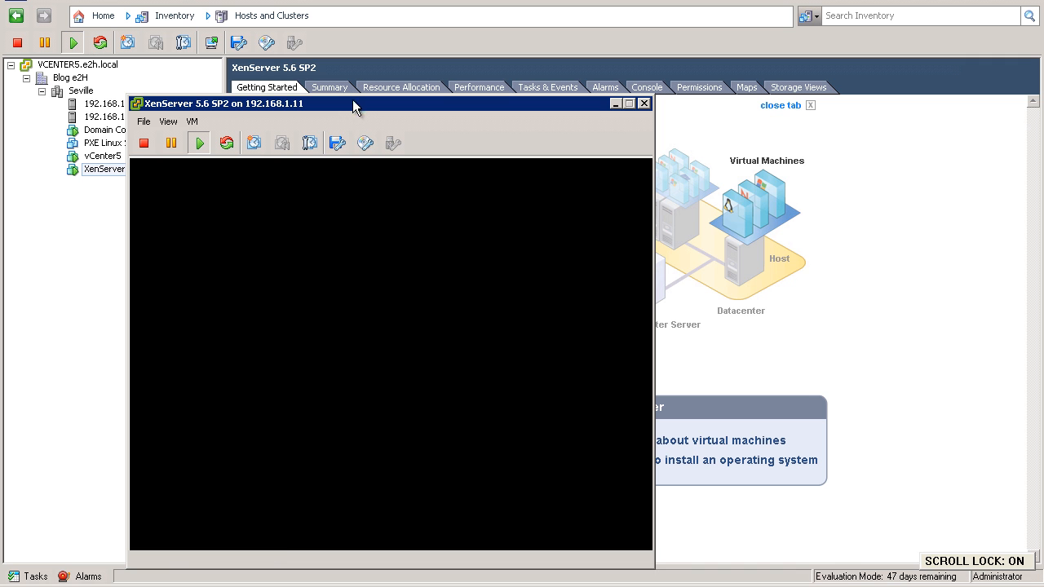
left_click(364, 145)
mouse_move(404, 164)
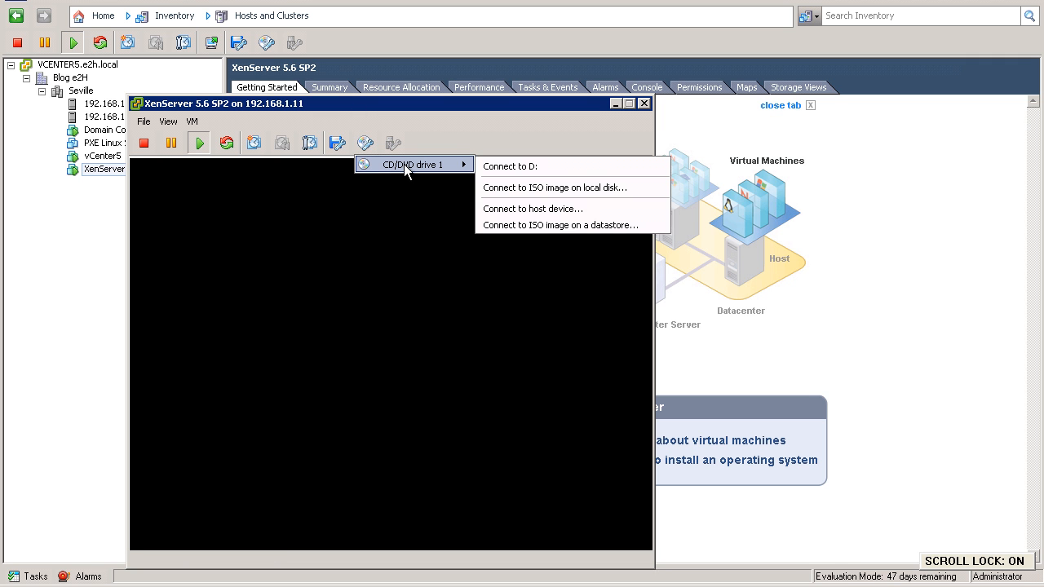
left_click(462, 123)
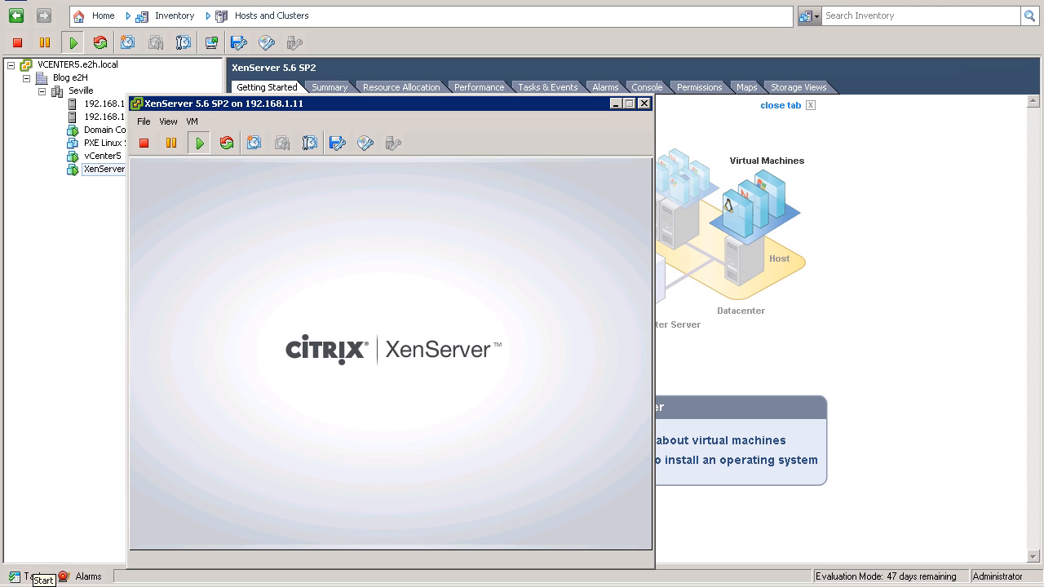
- Launch Citrix XenCenter by searching 'xencen', decline update checks, and minimise it
left_click(25, 581)
type("xencen")
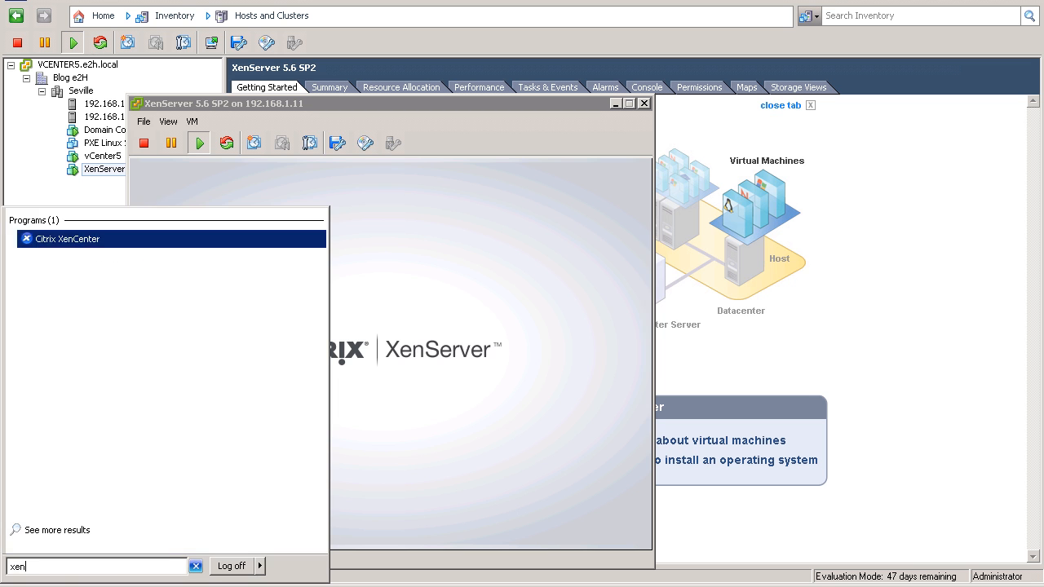
key("Return")
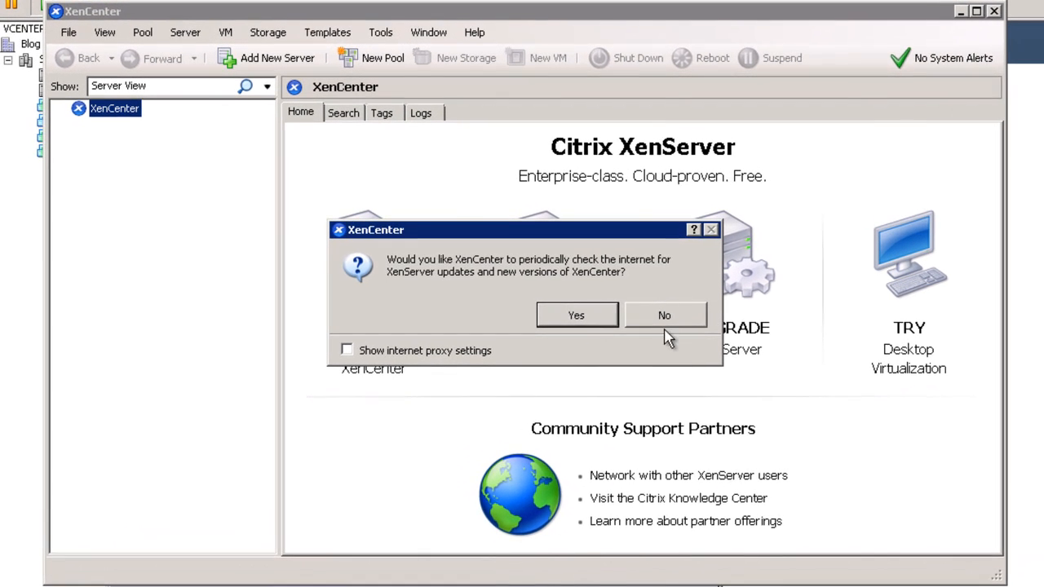
left_click(605, 315)
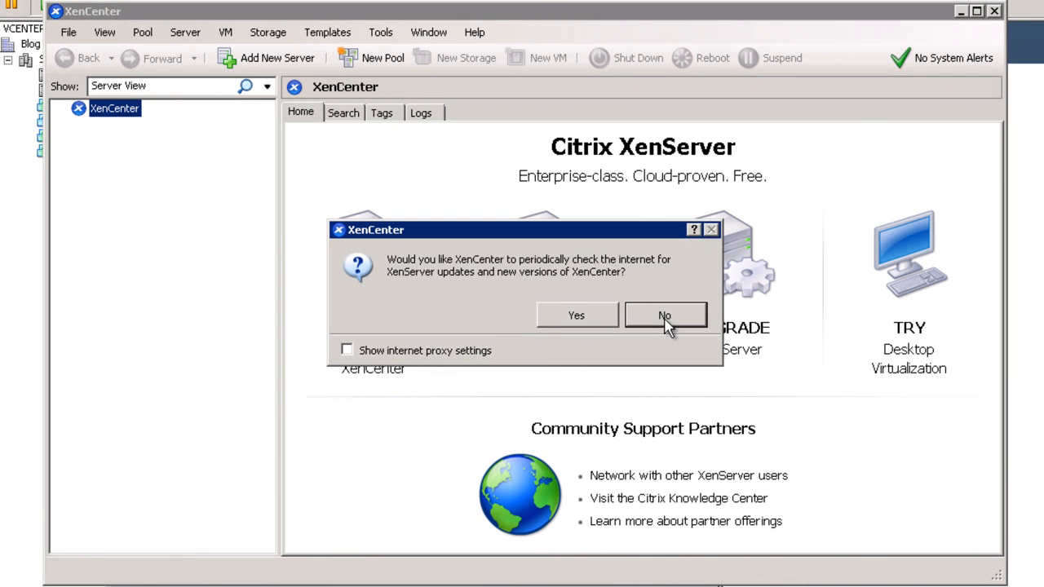
left_click(960, 12)
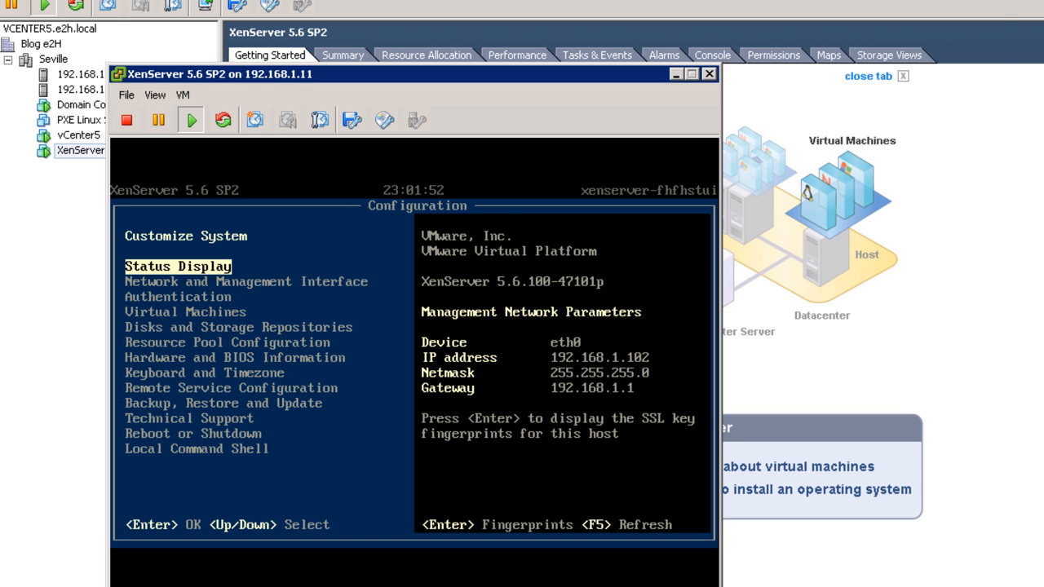
- Once XenServer shows management IP 192.168.1.102 on its console, switch back to XenCenter
key("alt+Tab")
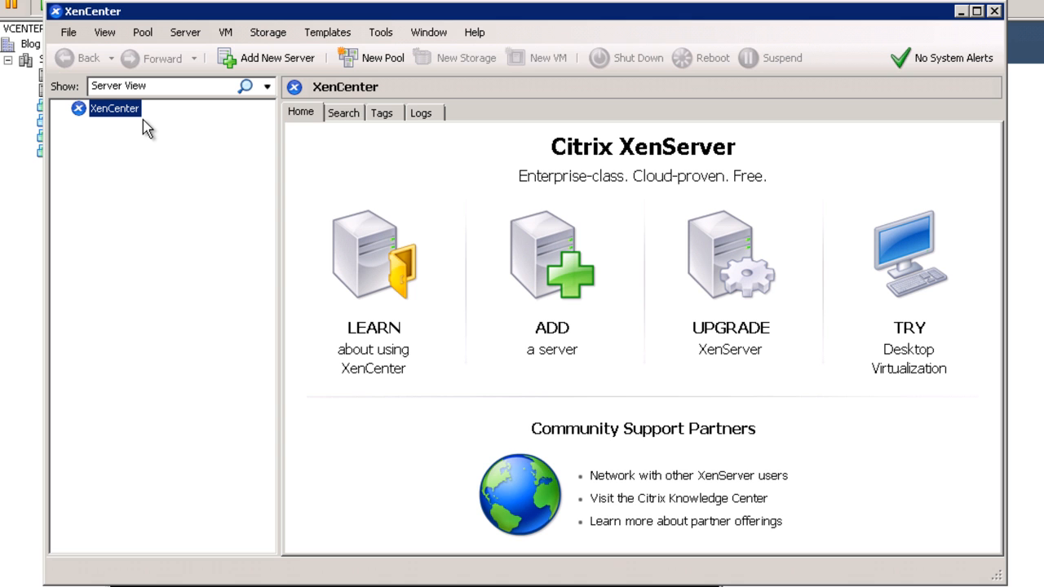
- Add server 192.168.1.102 to XenCenter, logging in as root with the account password
right_click(133, 116)
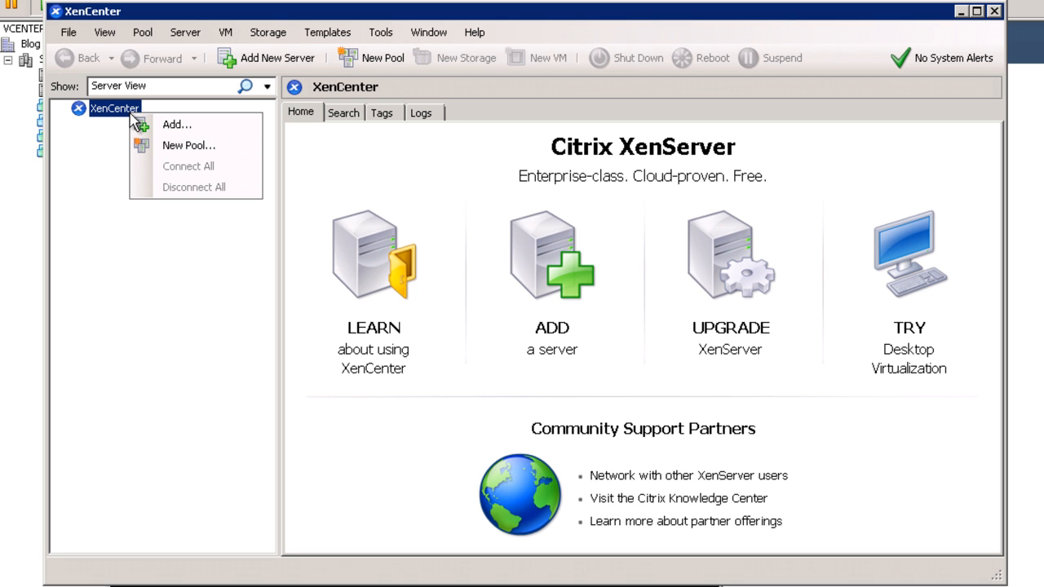
left_click(154, 125)
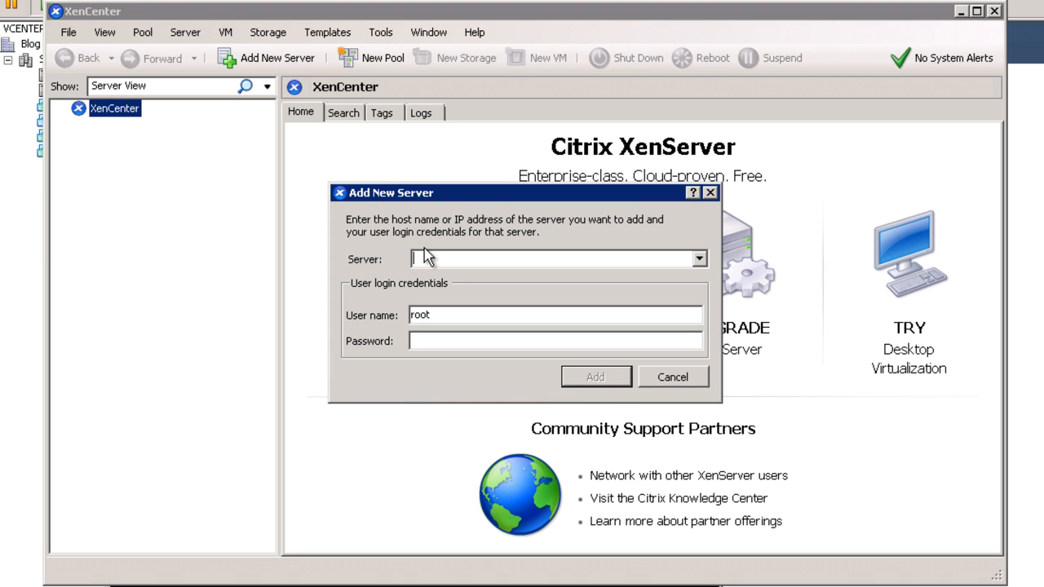
type("192.168.1.102")
key("Tab")
key("Tab")
type("password")
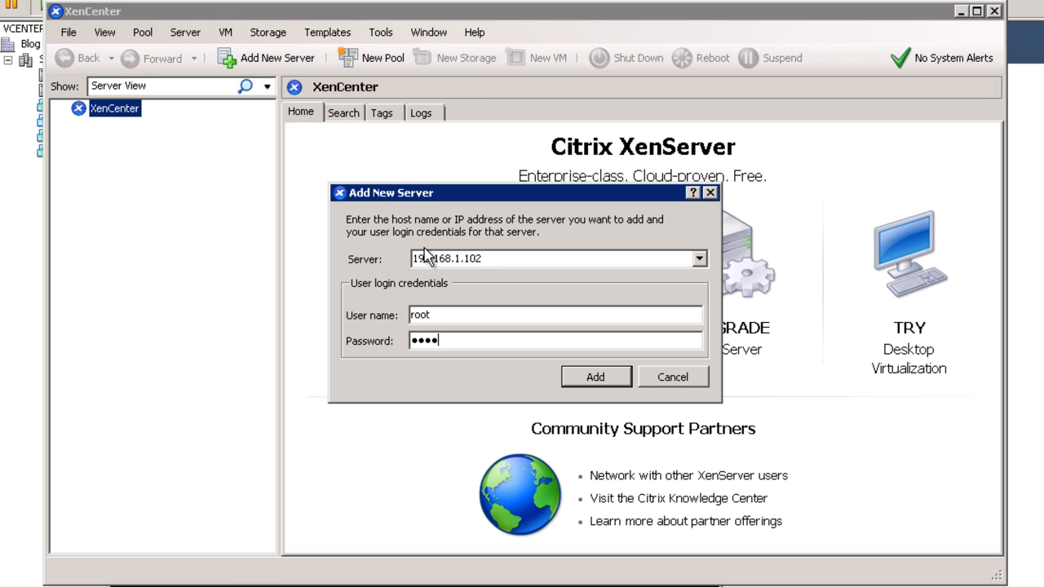
type("1")
left_click(596, 378)
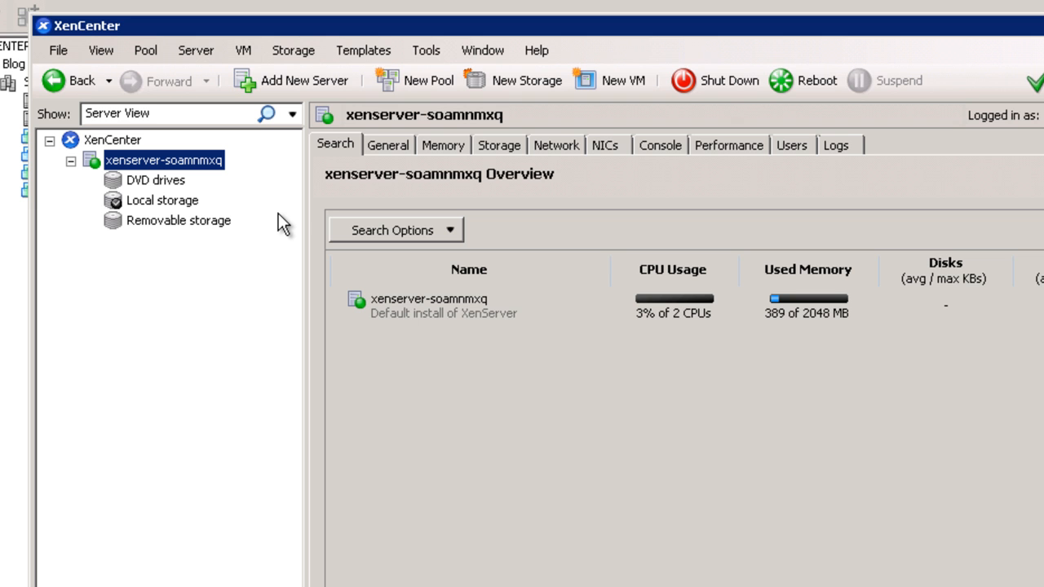
- Start a new VM on xenserver-soamnmxq from the Windows Server 2008 R2 (64-bit) template, dropping the trailing (1) from its name
right_click(222, 163)
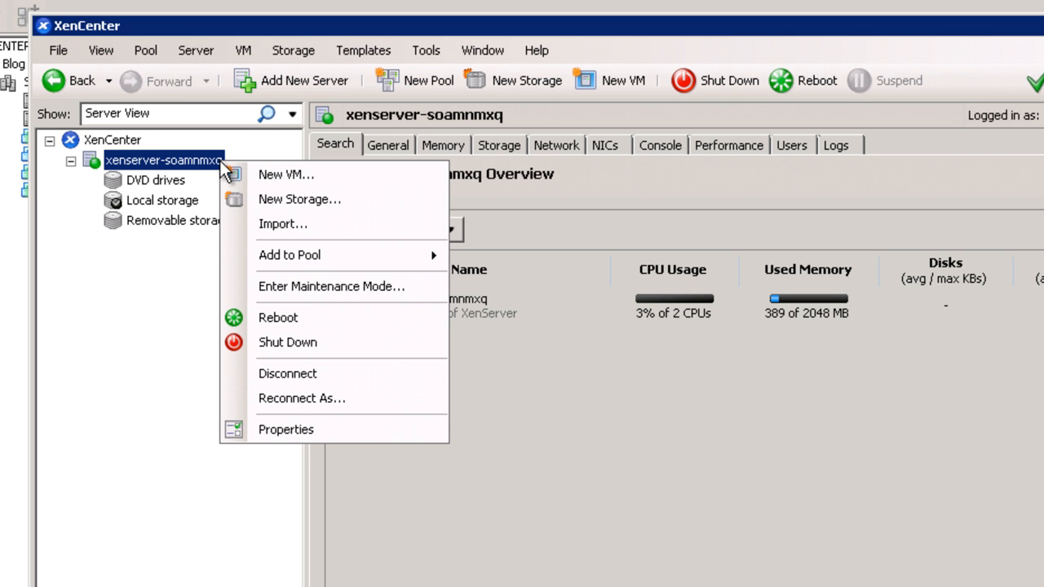
left_click(247, 177)
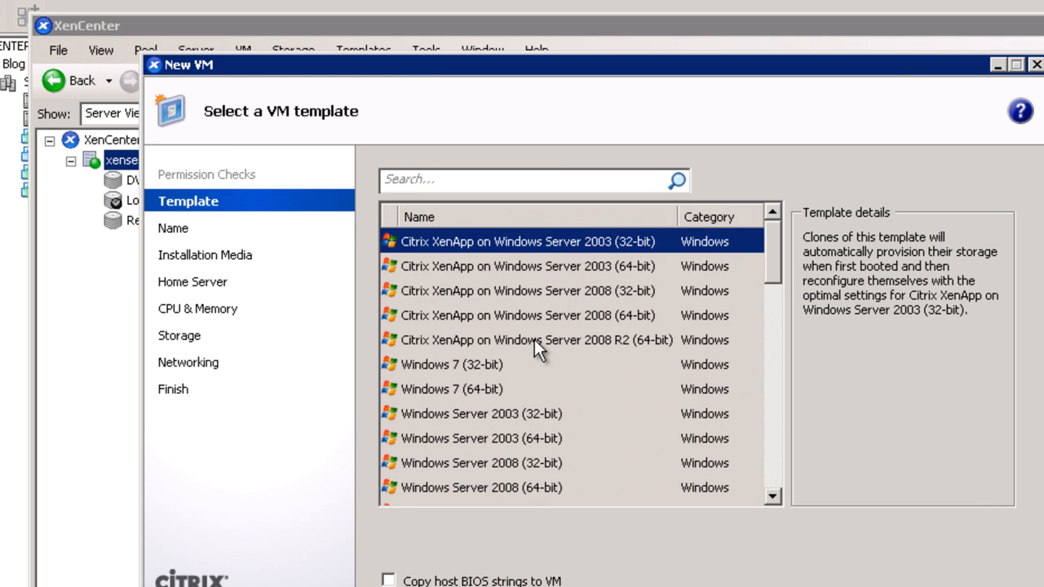
left_click(780, 447)
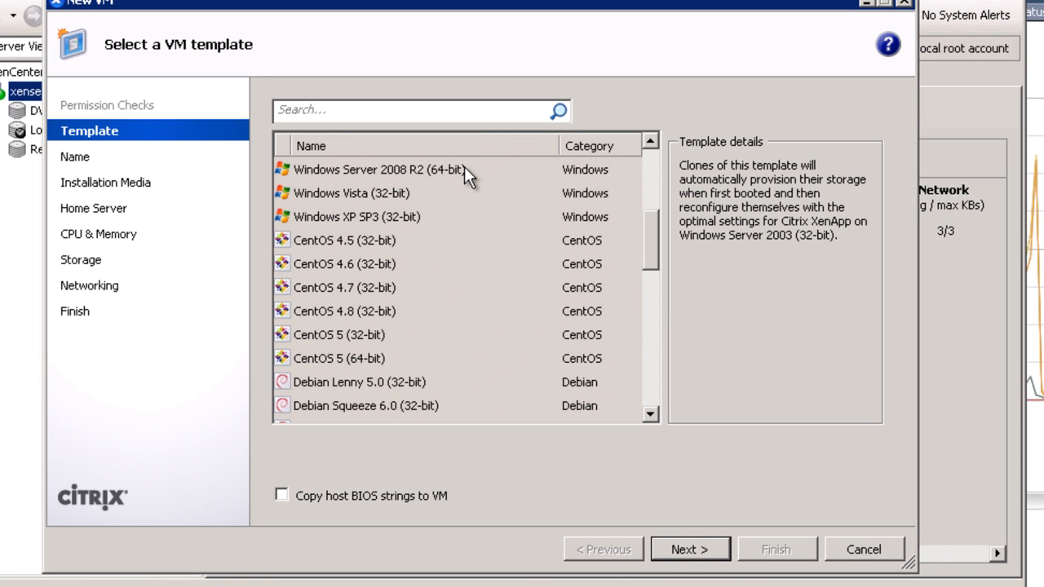
left_click(464, 168)
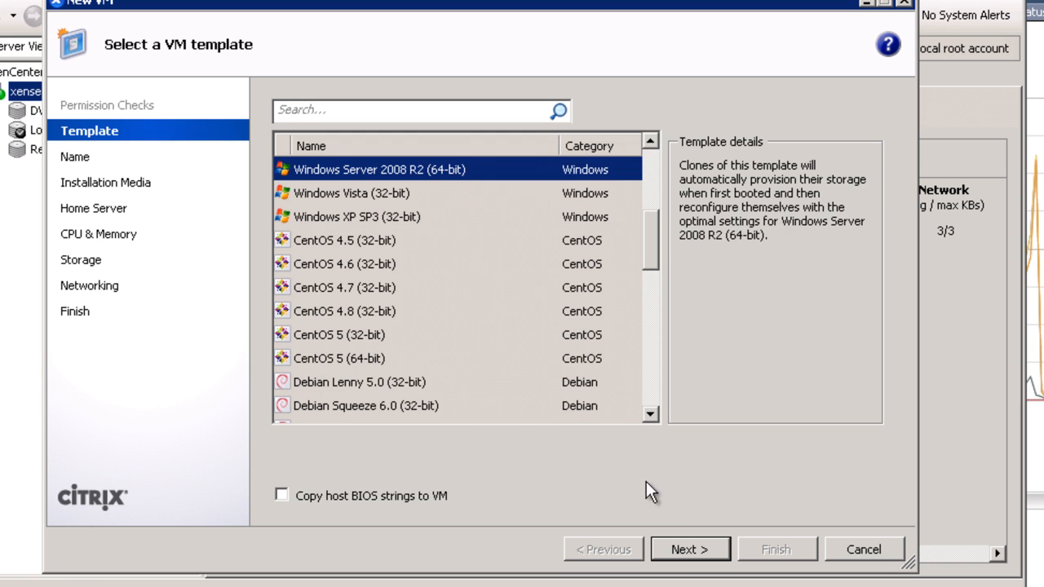
left_click(680, 547)
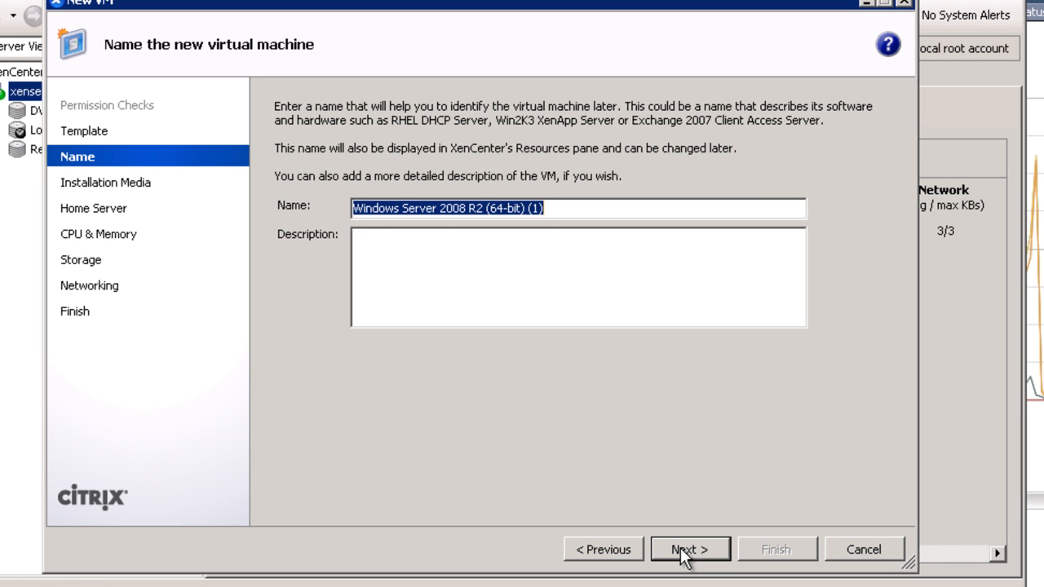
key("End")
key("BackSpace")
key("BackSpace")
key("BackSpace")
key("BackSpace")
left_click(681, 548)
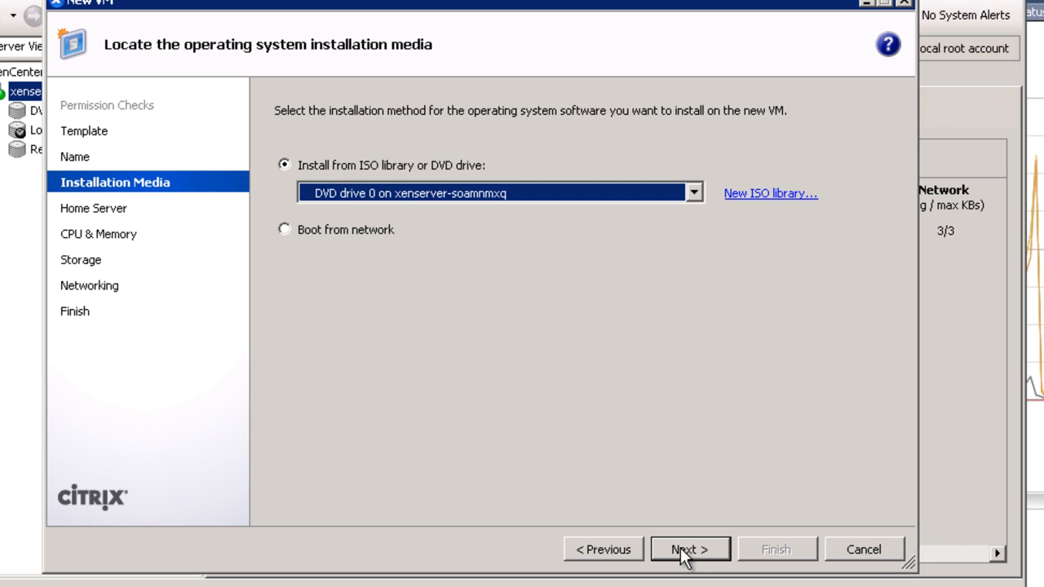
- Keep the DVD source and home server, set 2 vCPUs, keep 1024 MB and 24 GB disk, and create it
left_click(680, 547)
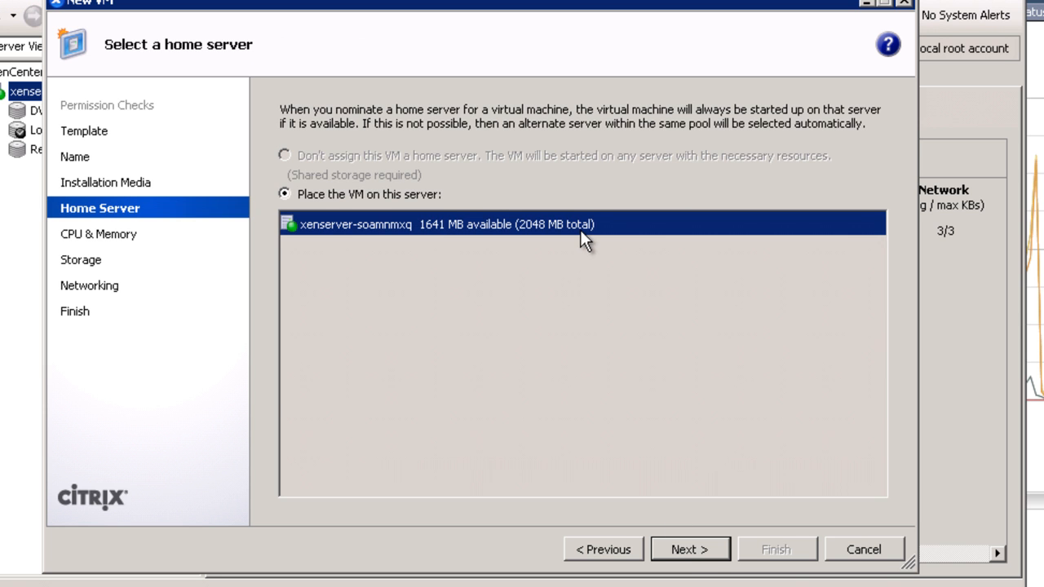
left_click(664, 544)
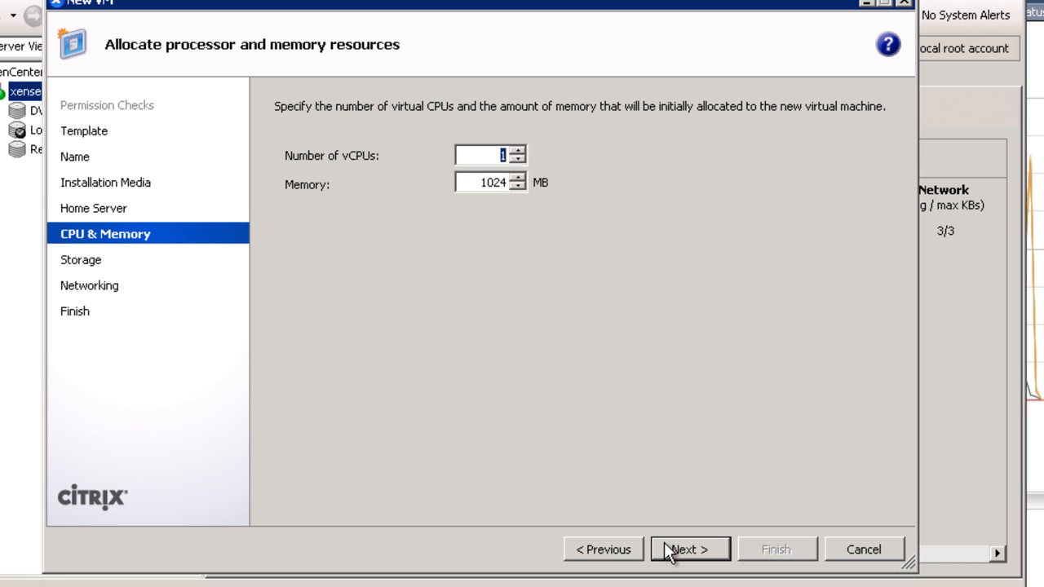
type("2")
left_click(676, 551)
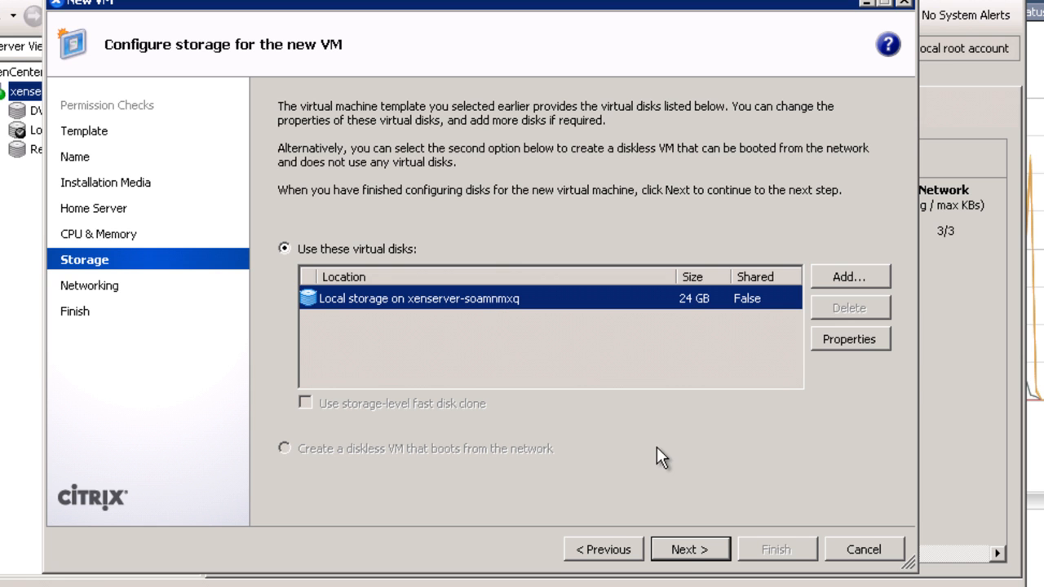
left_click(685, 551)
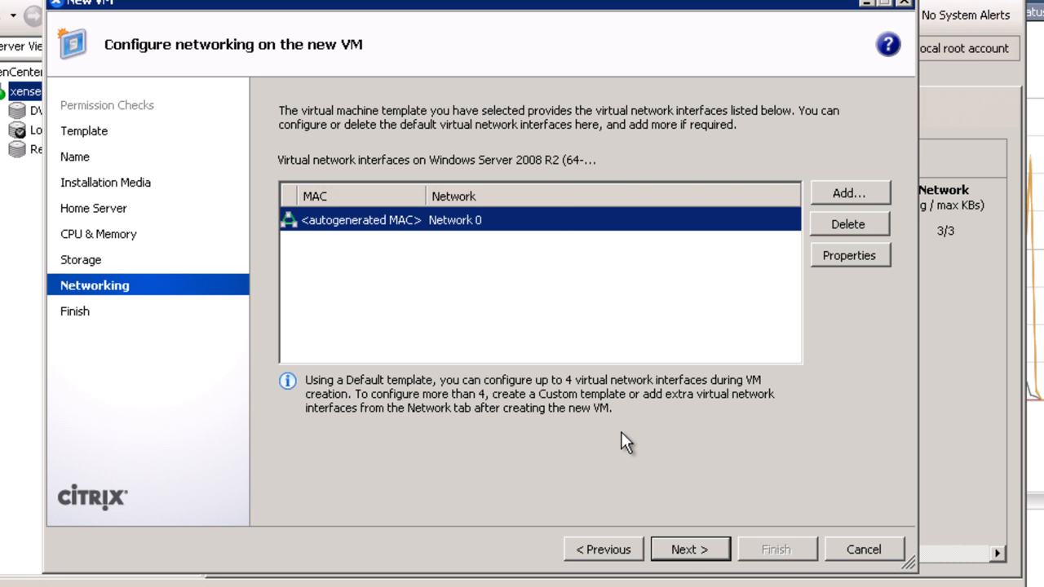
left_click(682, 548)
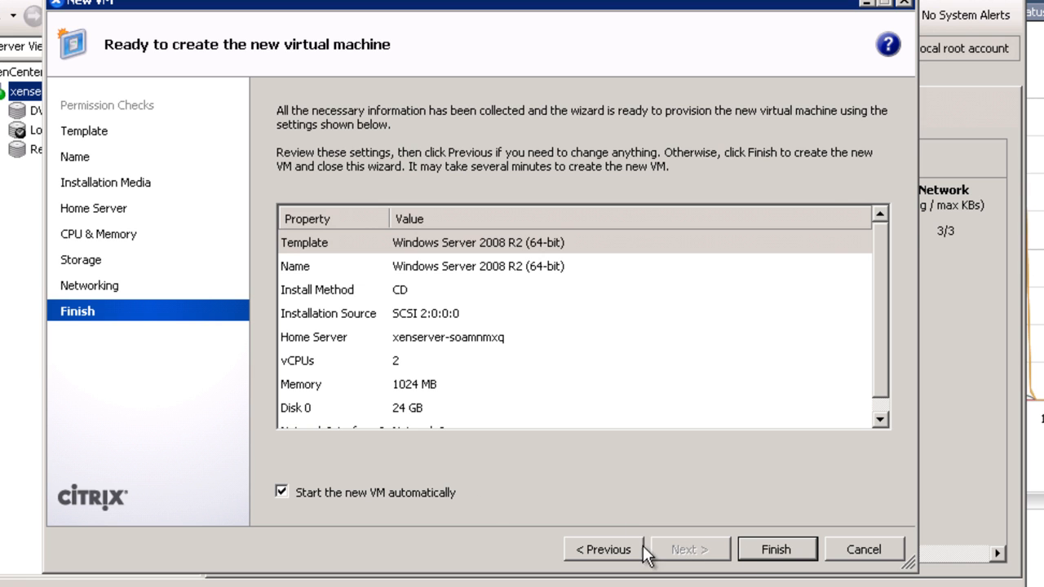
left_click(770, 547)
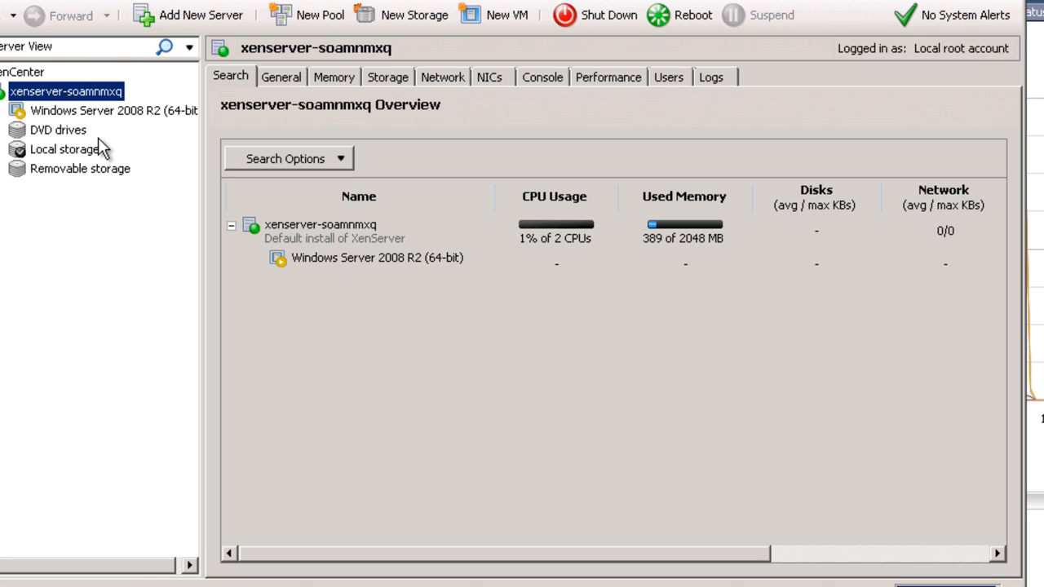
- Select the Windows Server 2008 R2 (64-bit) VM and view its Console
left_click(127, 112)
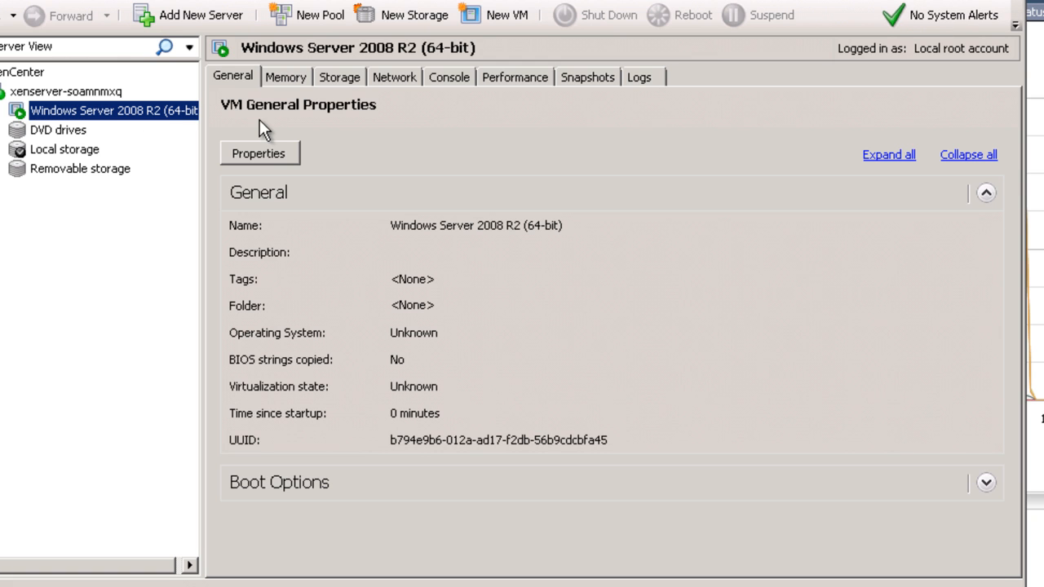
left_click(447, 78)
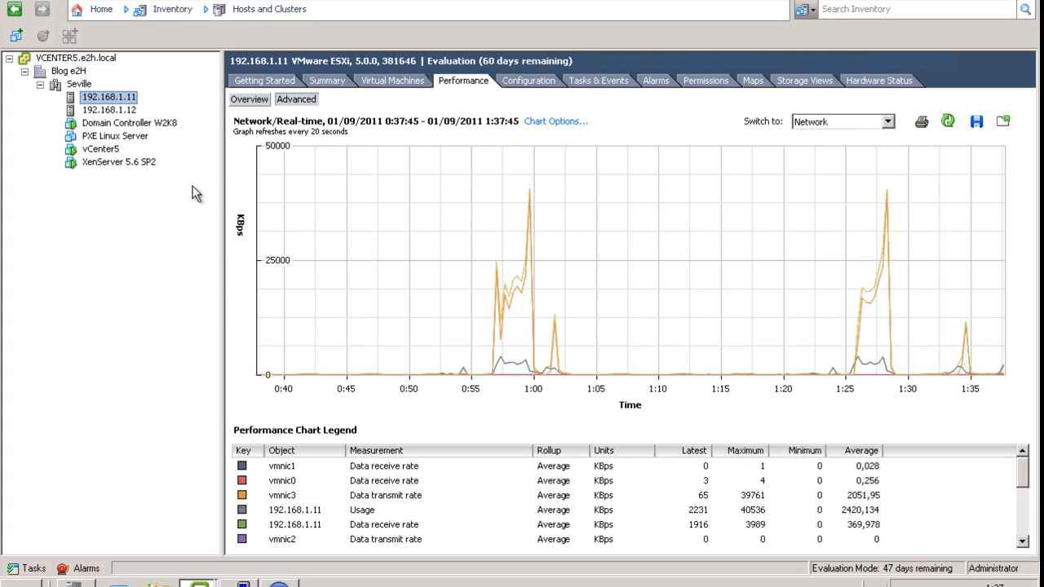
- Review host 192.168.1.11's real-time CPU and memory charts on the Advanced performance view
left_click(841, 122)
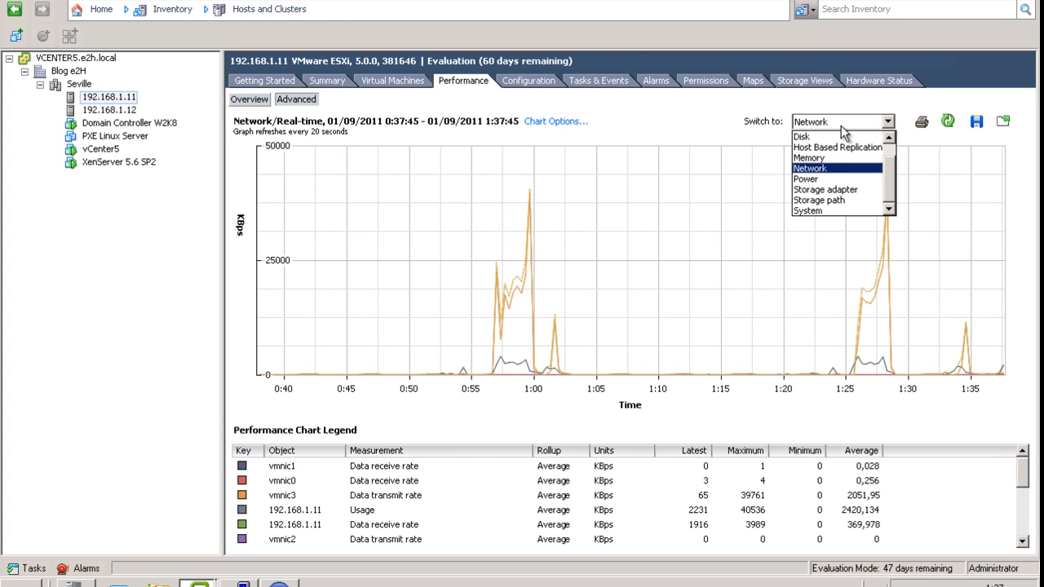
scroll(890, 155, "up", 1)
left_click(854, 134)
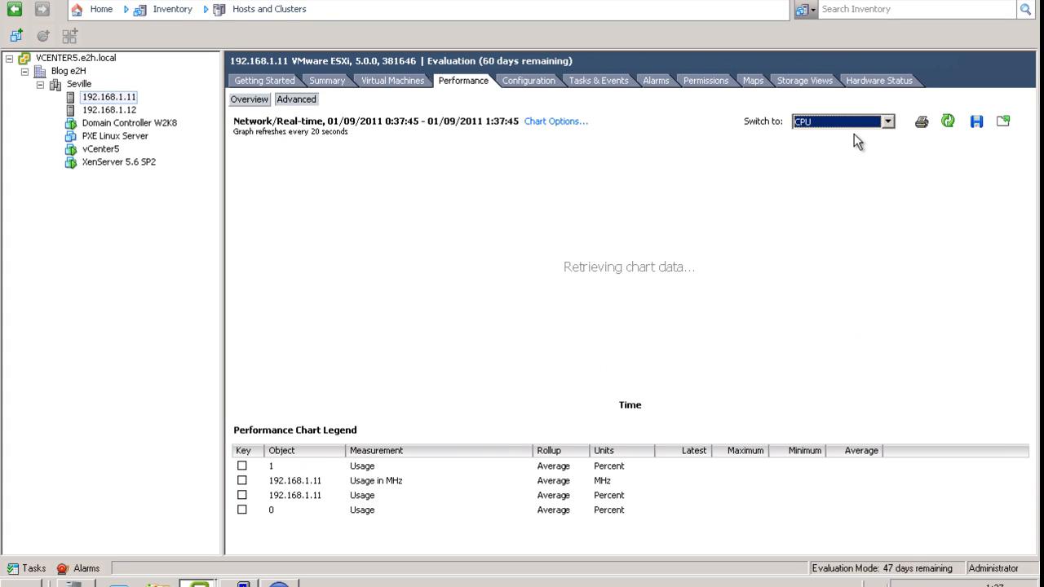
left_click(119, 98)
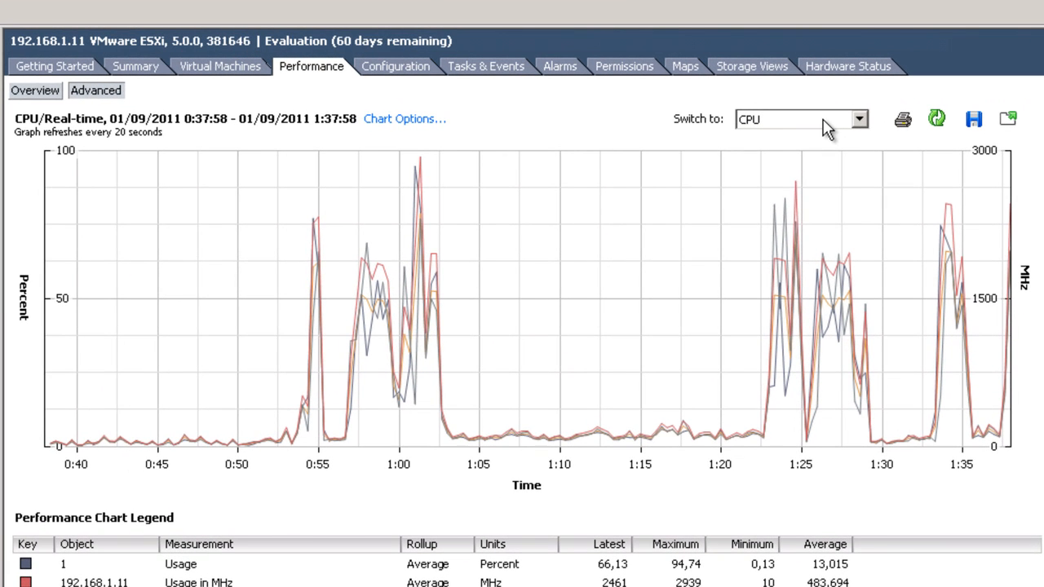
left_click(860, 124)
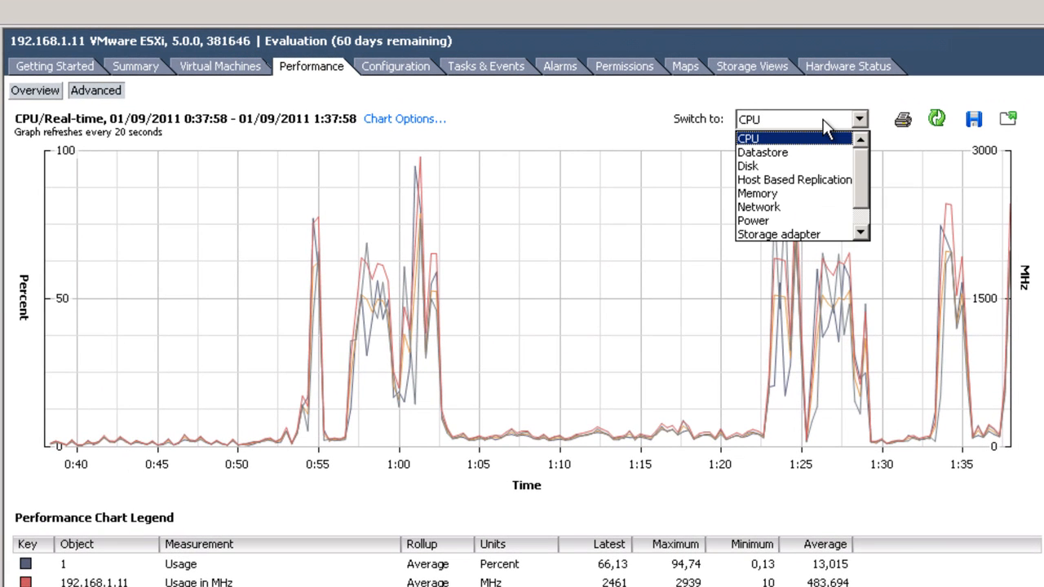
left_click(800, 194)
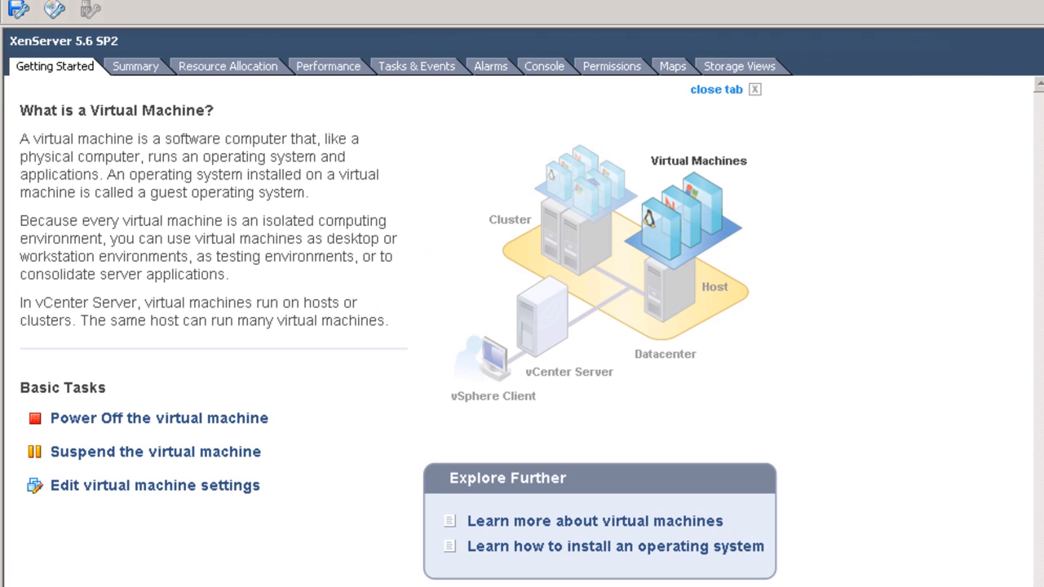
- Show the XenServer 5.6 SP2 VM's advanced CPU, datastore latency and network charts, then return to XenCenter
left_click(349, 70)
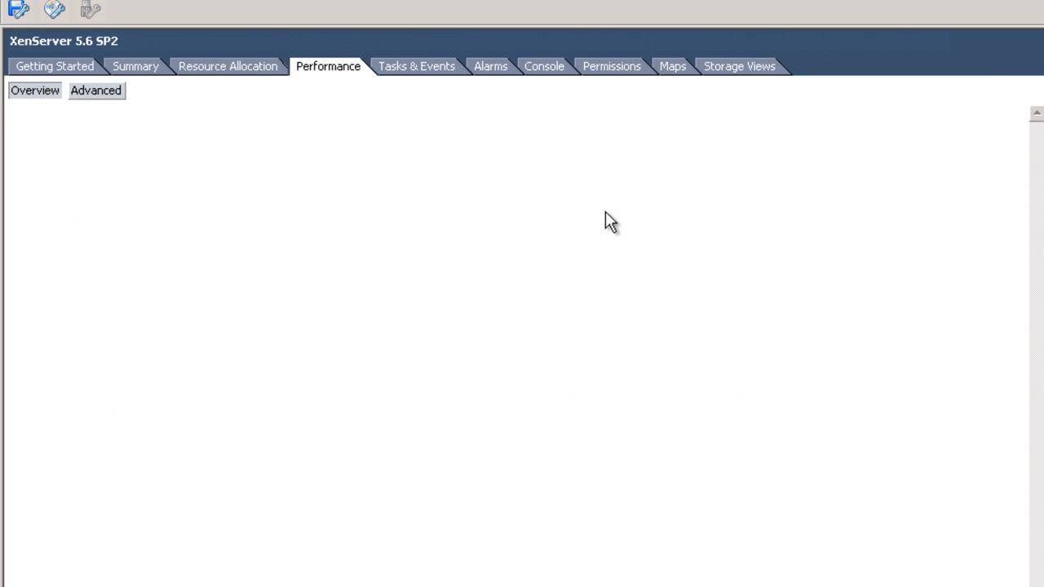
left_click(114, 96)
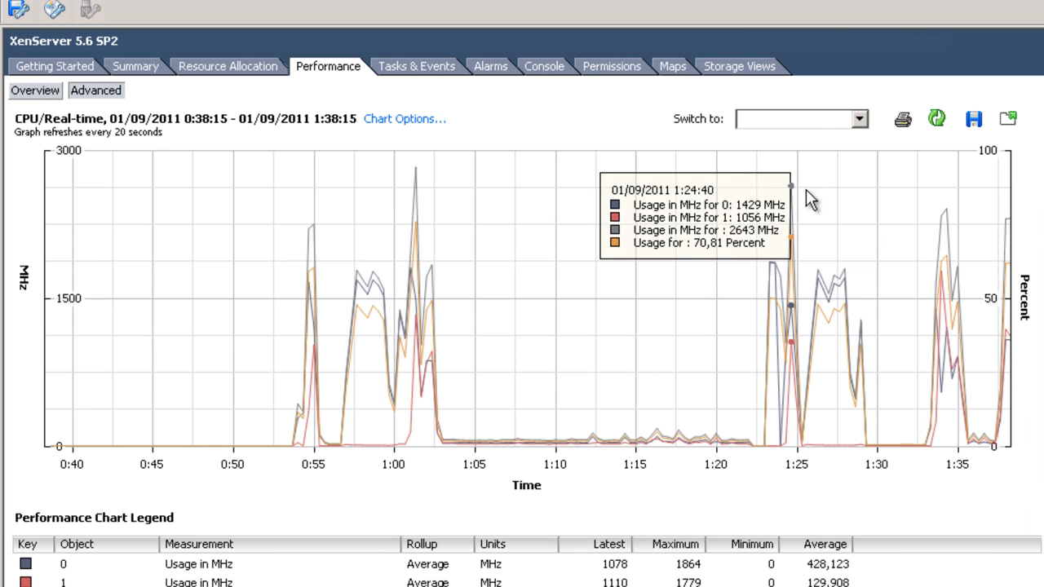
left_click(802, 121)
left_click(799, 136)
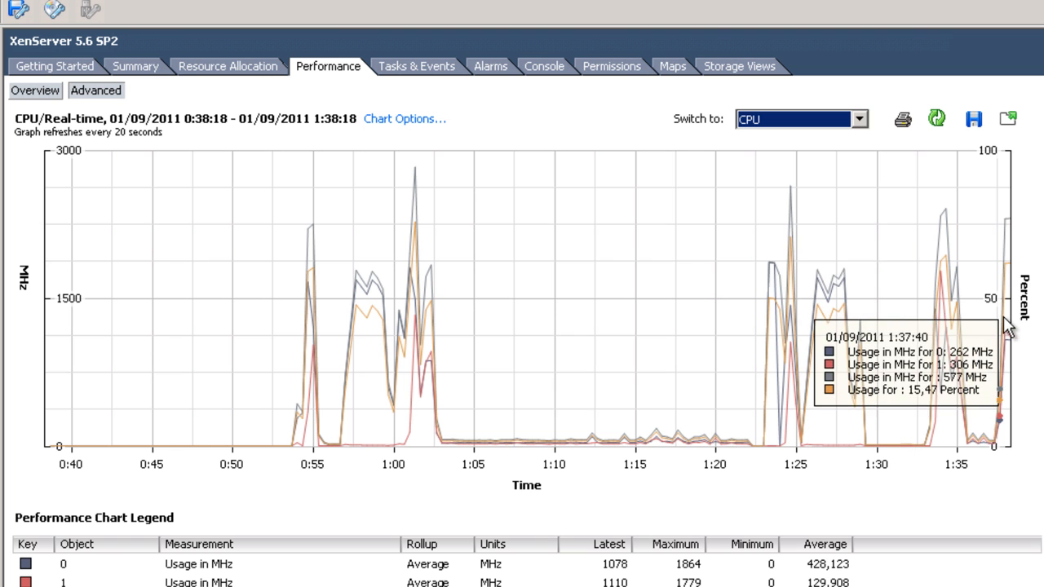
left_click(792, 120)
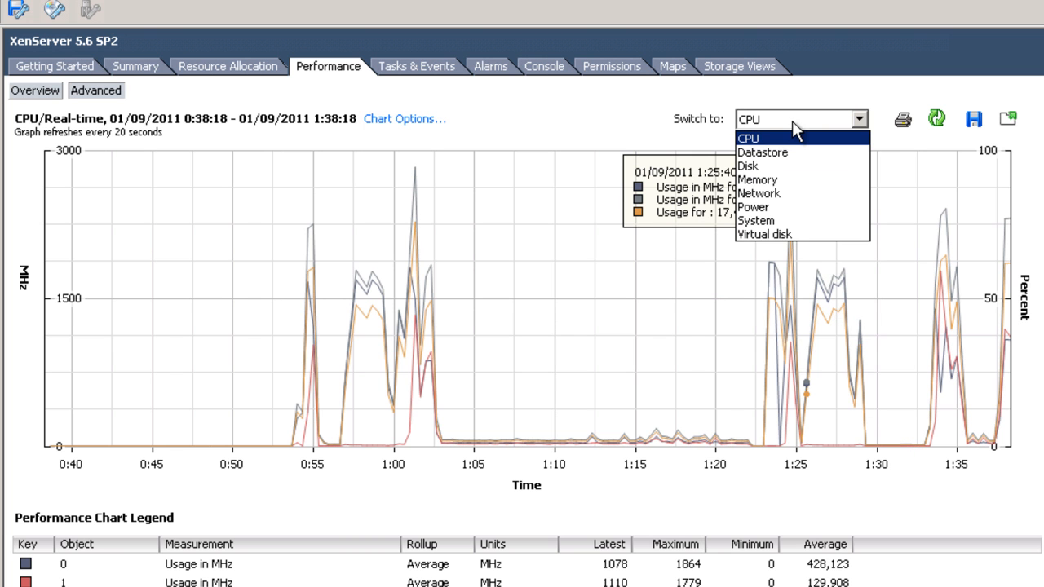
left_click(788, 154)
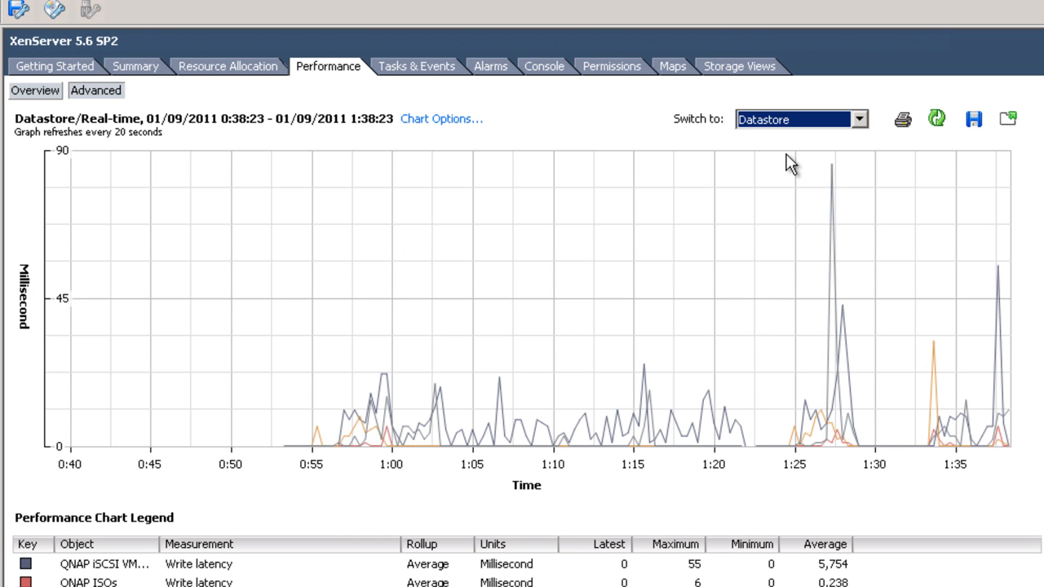
left_click(825, 122)
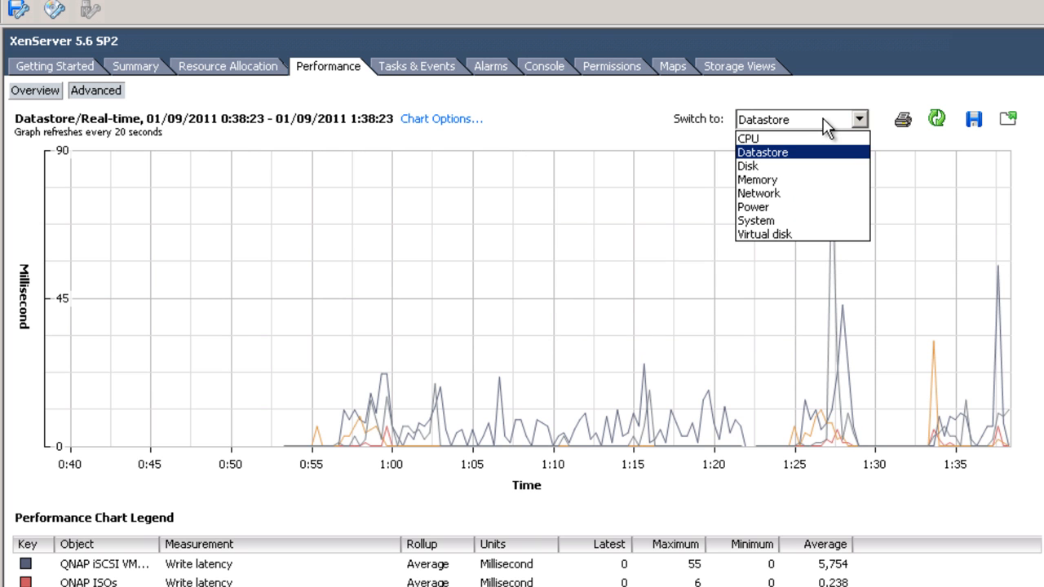
left_click(768, 202)
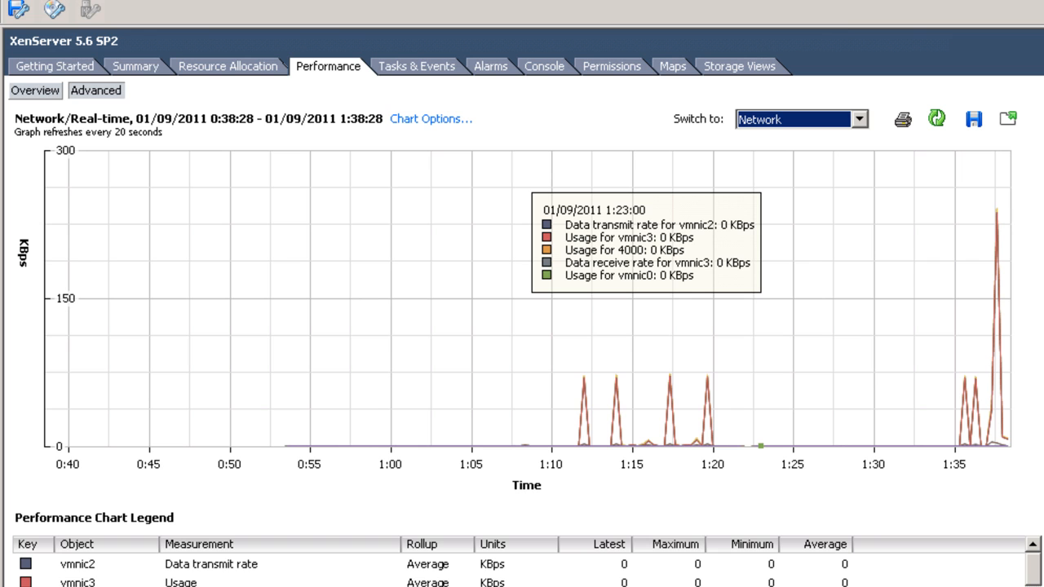
key("alt+Tab")
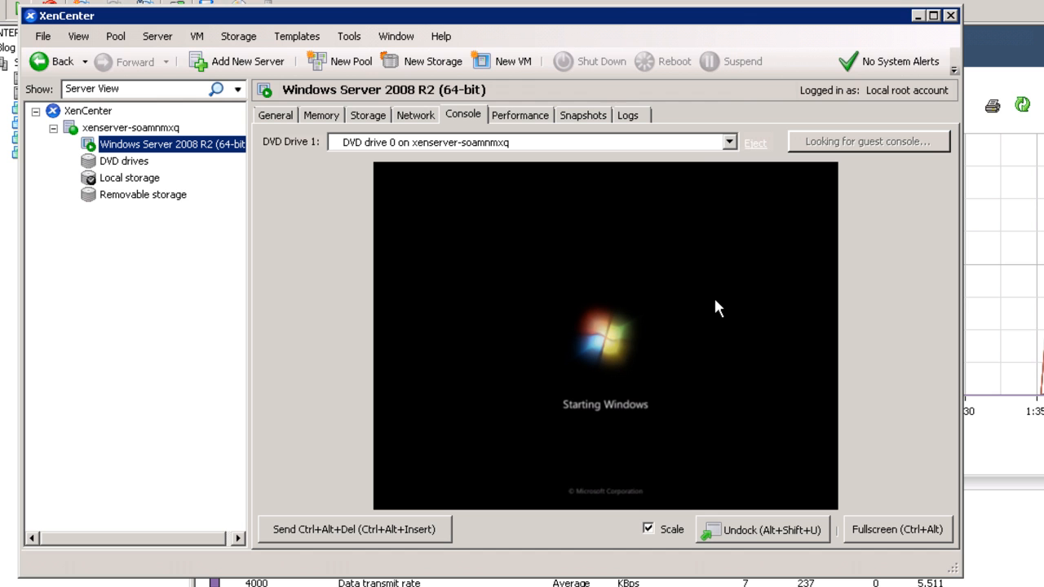
- Minimise XenCenter once the Windows Server 2008 R2 console shows Starting Windows
left_click(917, 16)
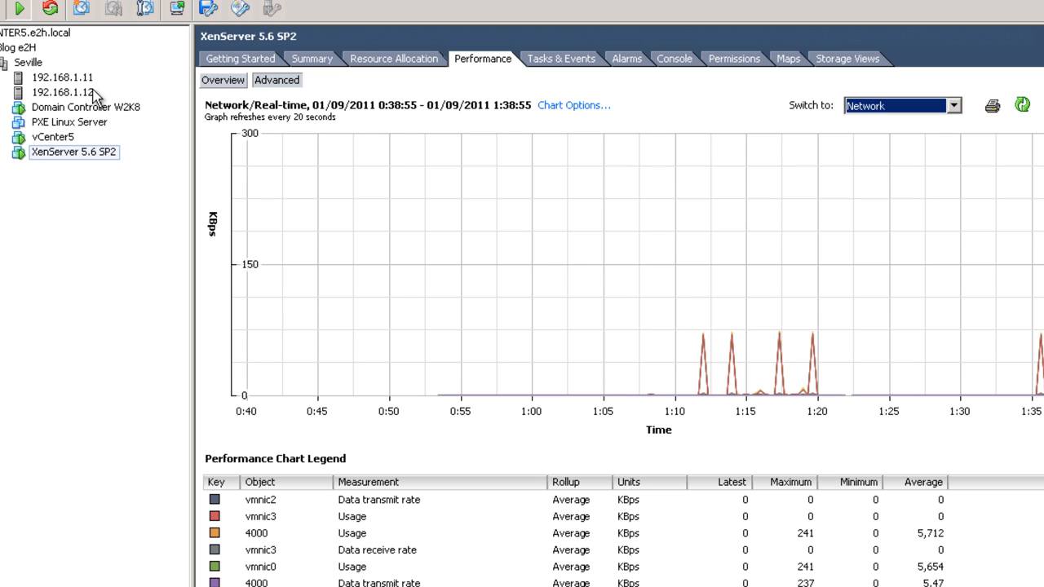
- Start a custom new VM on host 192.168.1.11 named 'XenServer without ESXi 5 guest OS'
left_click(31, 66)
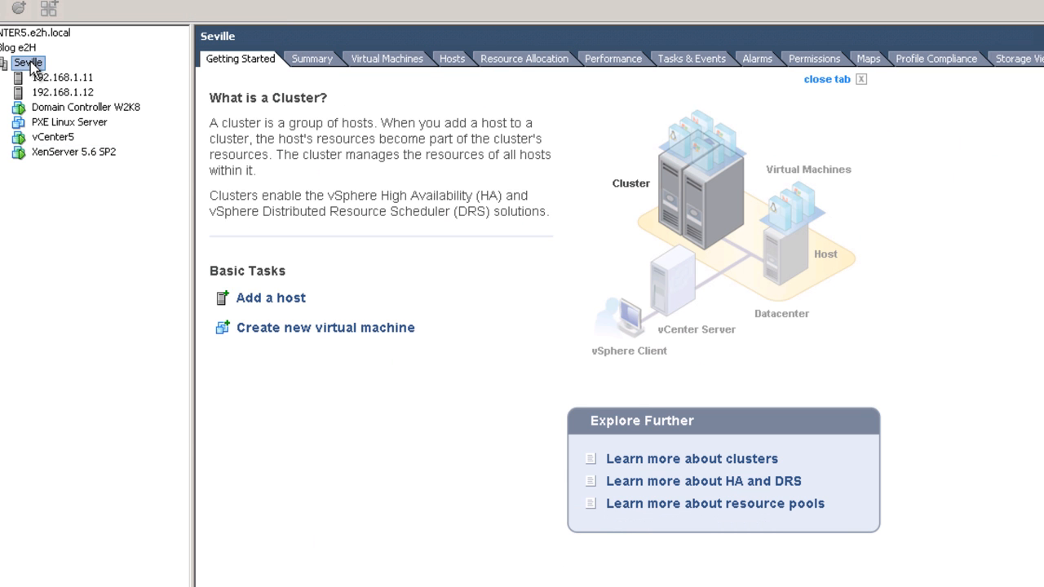
left_click(51, 78)
right_click(50, 79)
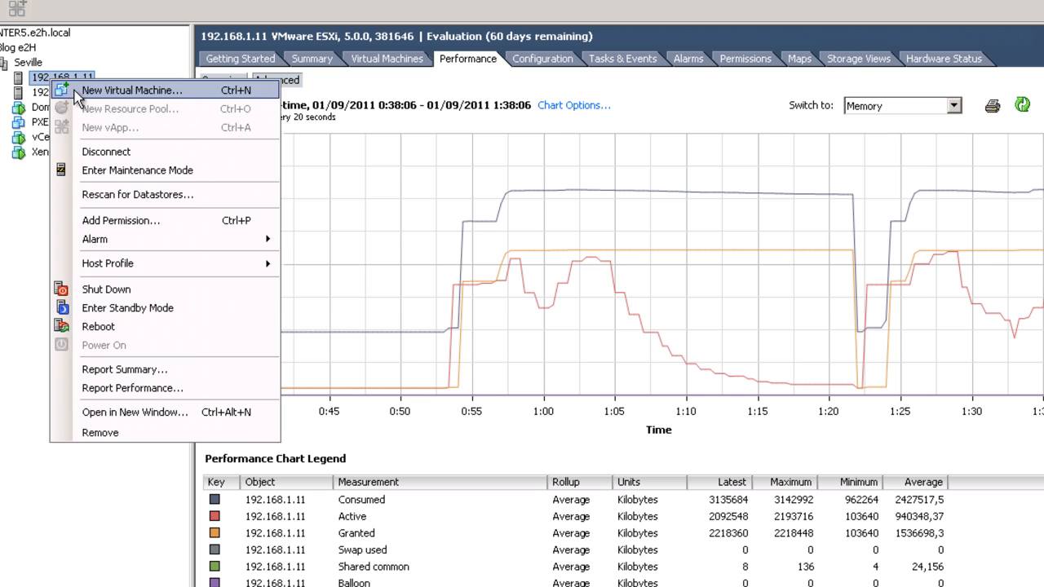
left_click(123, 91)
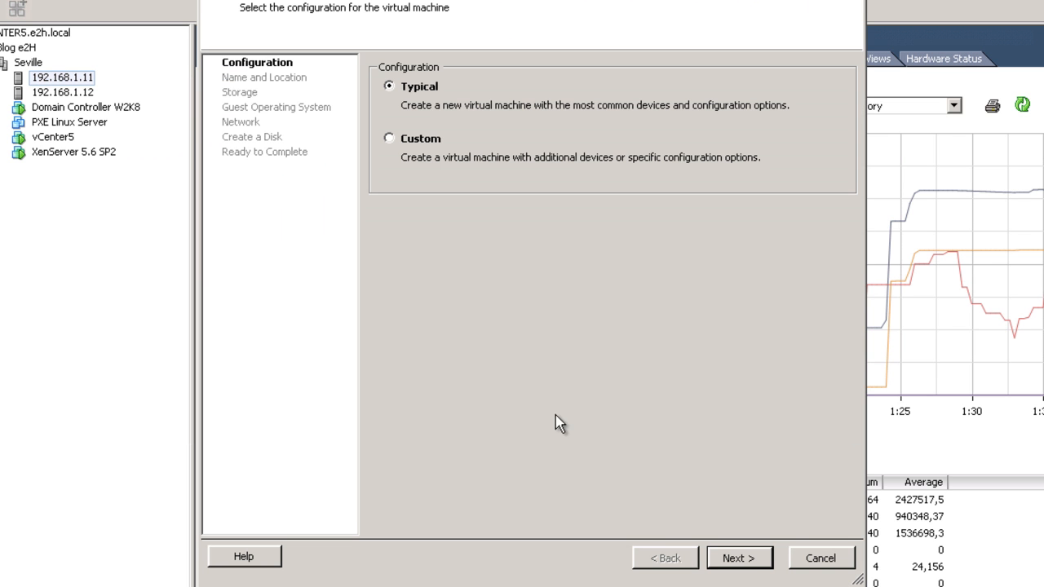
left_click(419, 139)
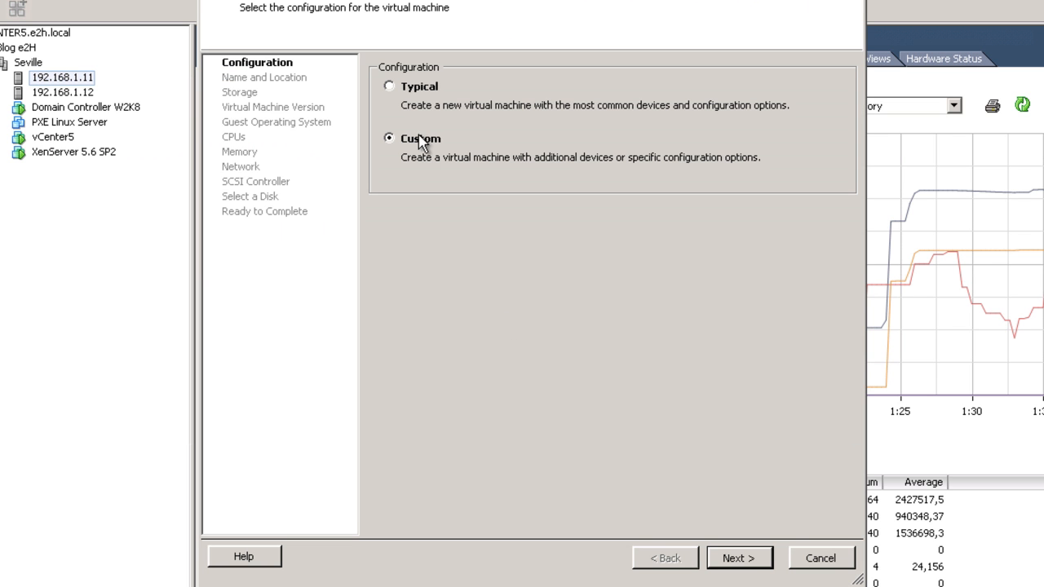
left_click(738, 559)
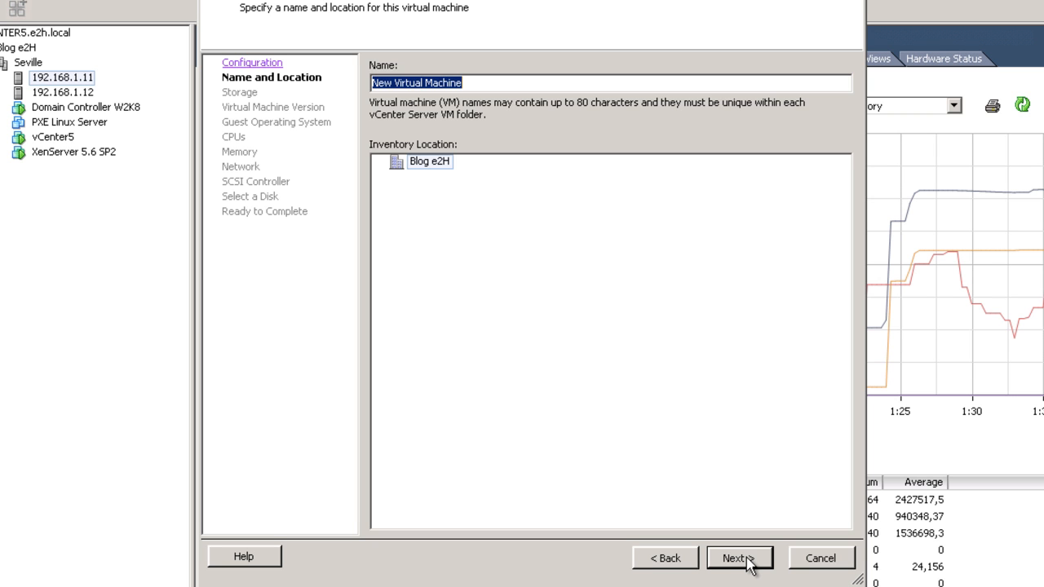
type("XenServer witho")
key("BackSpace")
type("put")
key("BackSpace")
key("BackSpace")
key("BackSpace")
type("out")
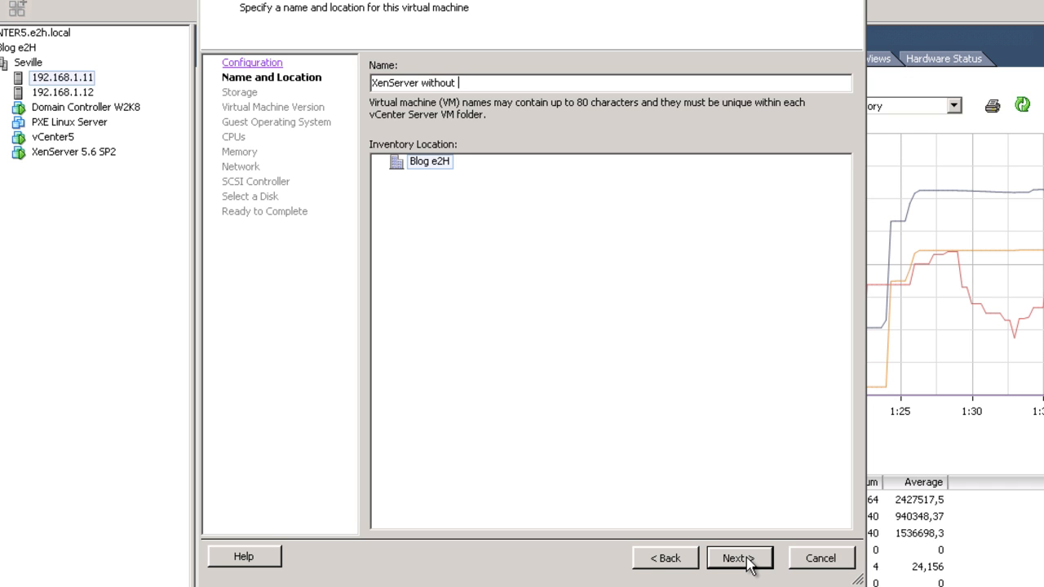
type(" ESXi")
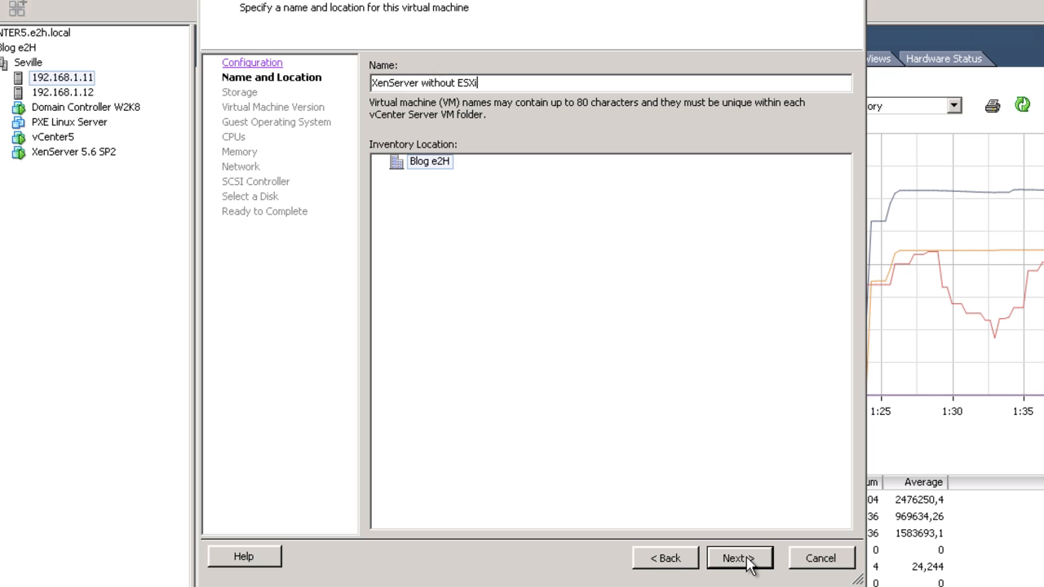
type(" 5 guest OS")
- Store it on QNAP iSCSI VMFS5, keep version 8, and set guest OS to RHEL 5 64-bit
left_click(739, 558)
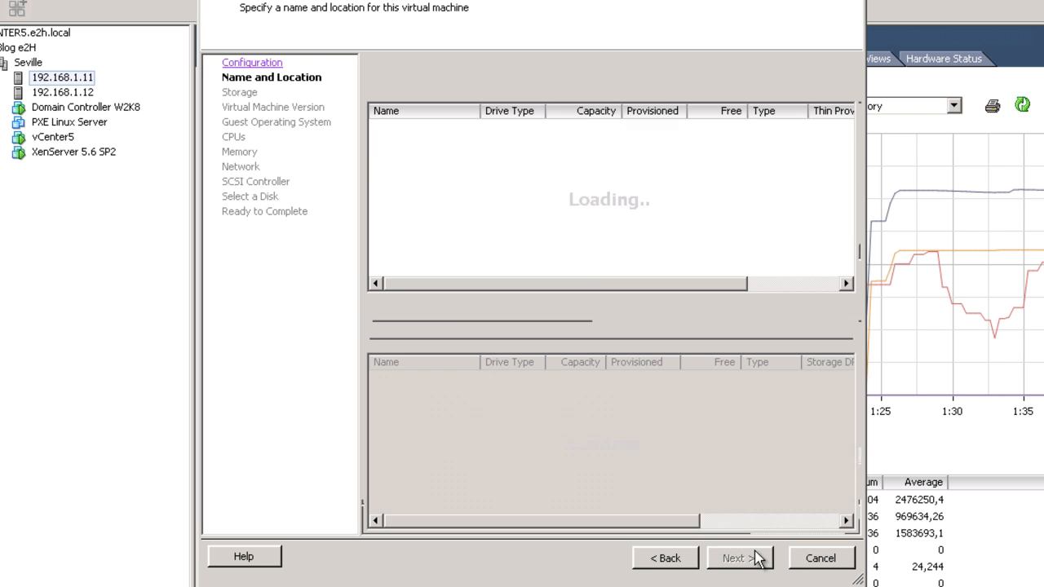
double_click(481, 110)
left_click(451, 147)
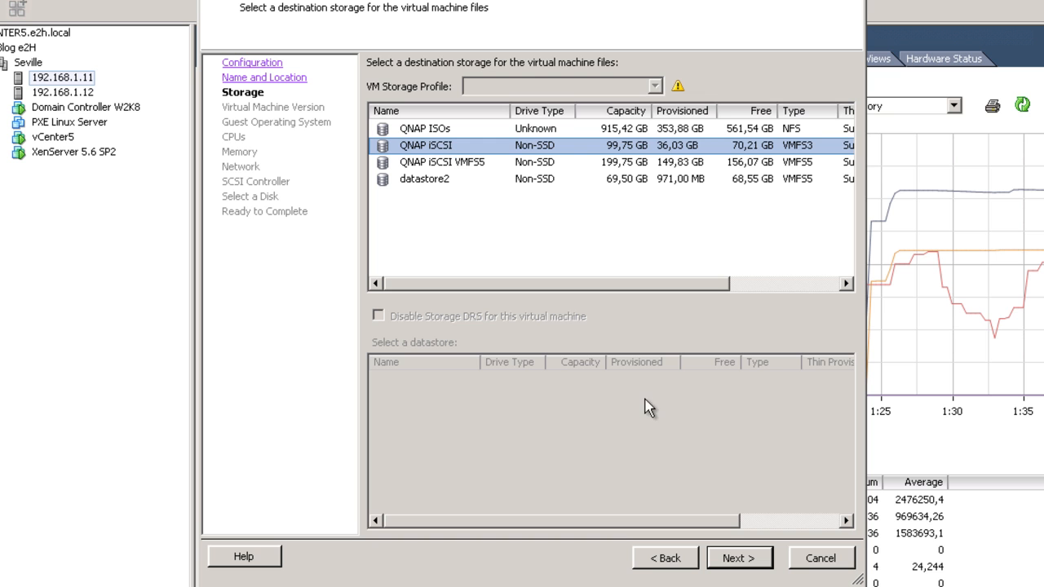
left_click(478, 164)
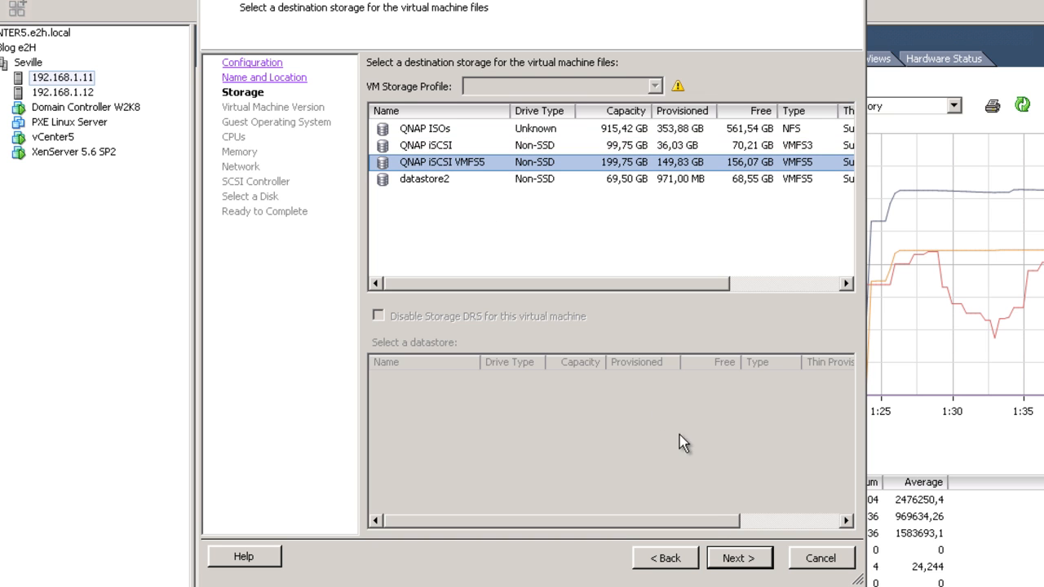
left_click(735, 558)
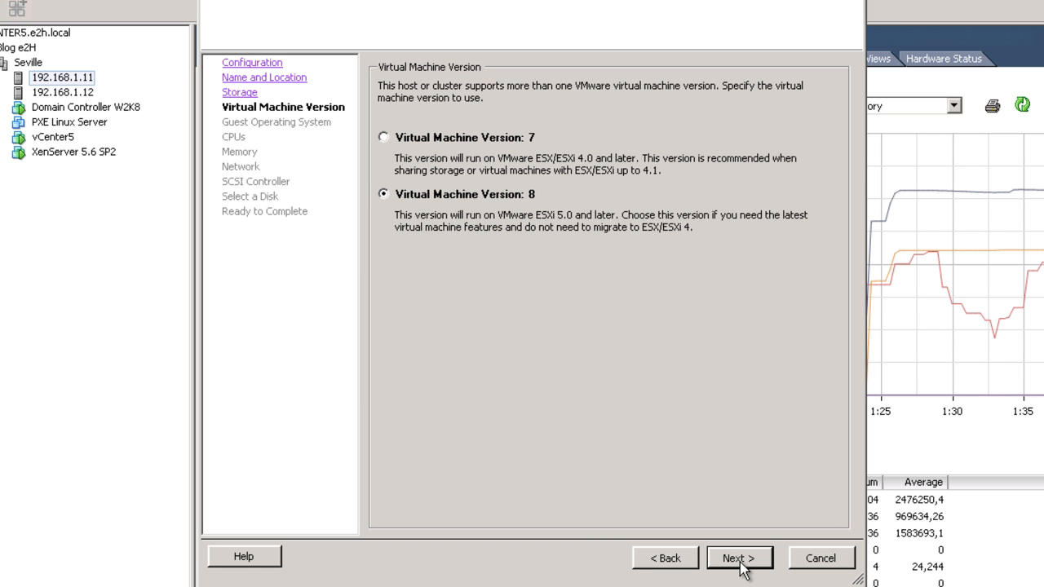
left_click(741, 566)
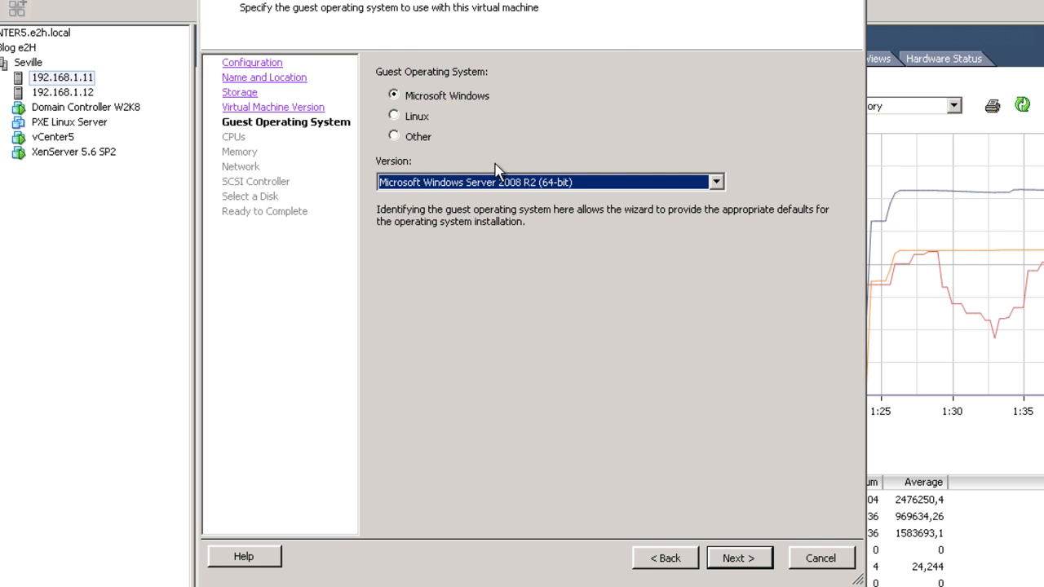
left_click(424, 121)
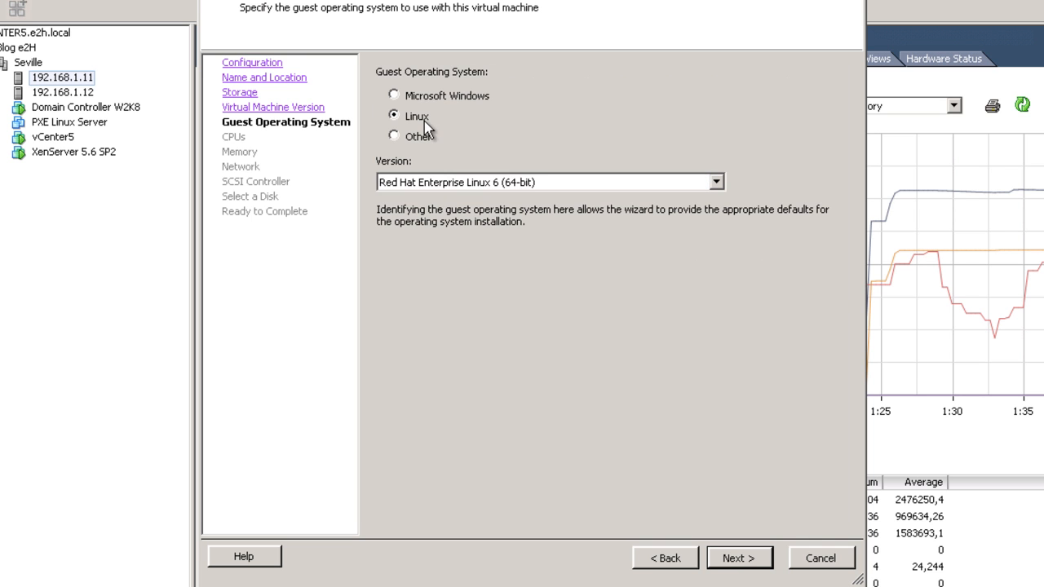
left_click(470, 187)
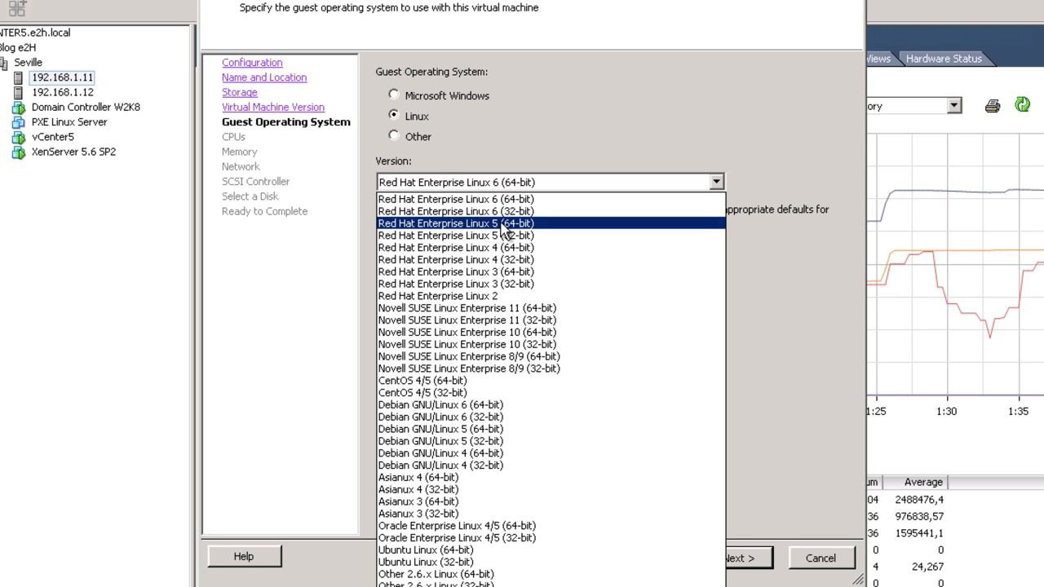
left_click(502, 224)
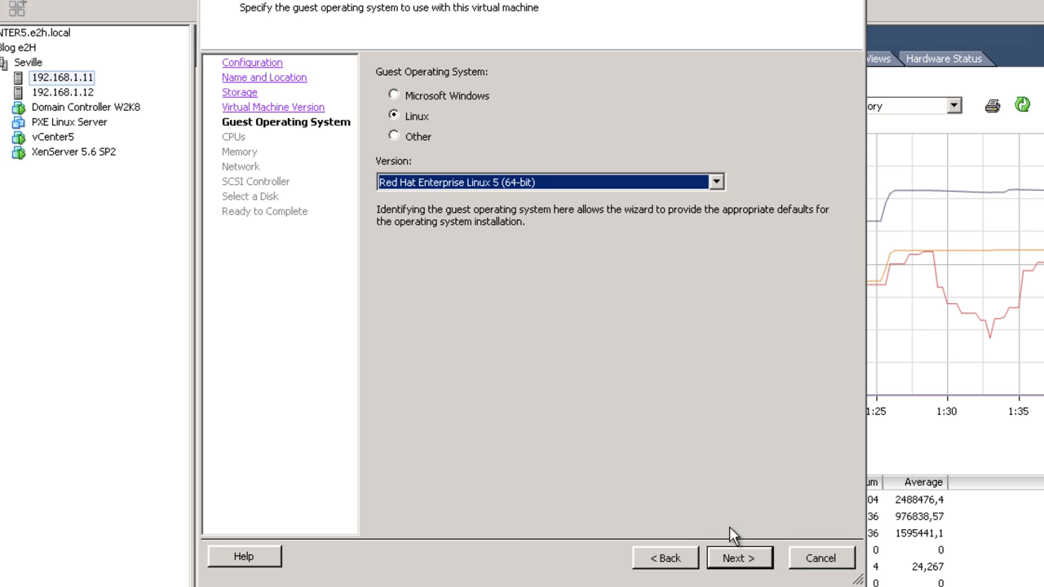
left_click(734, 562)
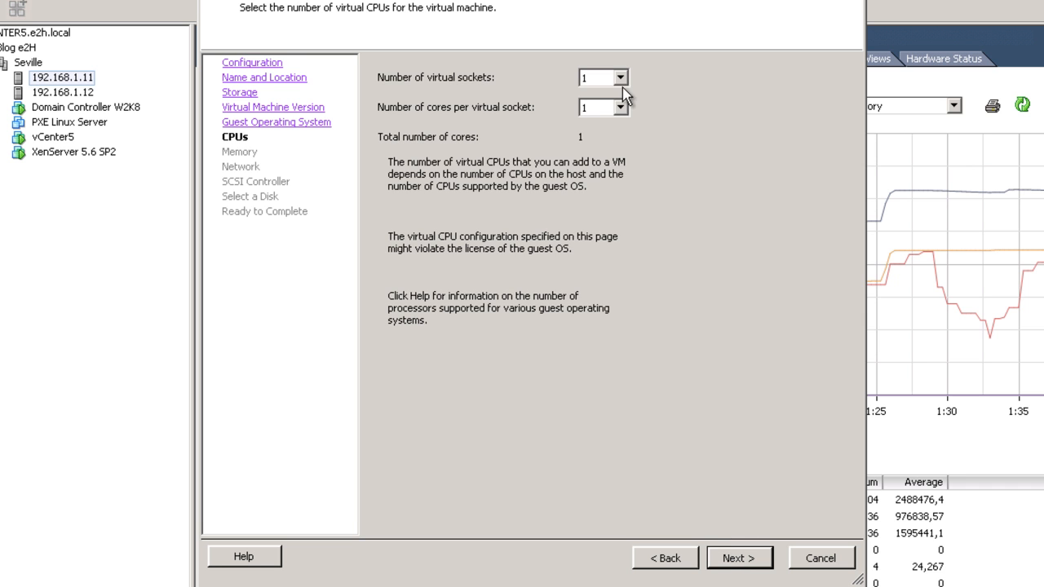
- Give it 2 virtual sockets and 2 GB memory, keeping the default network and SCSI controller
left_click(621, 78)
left_click(604, 106)
left_click(738, 559)
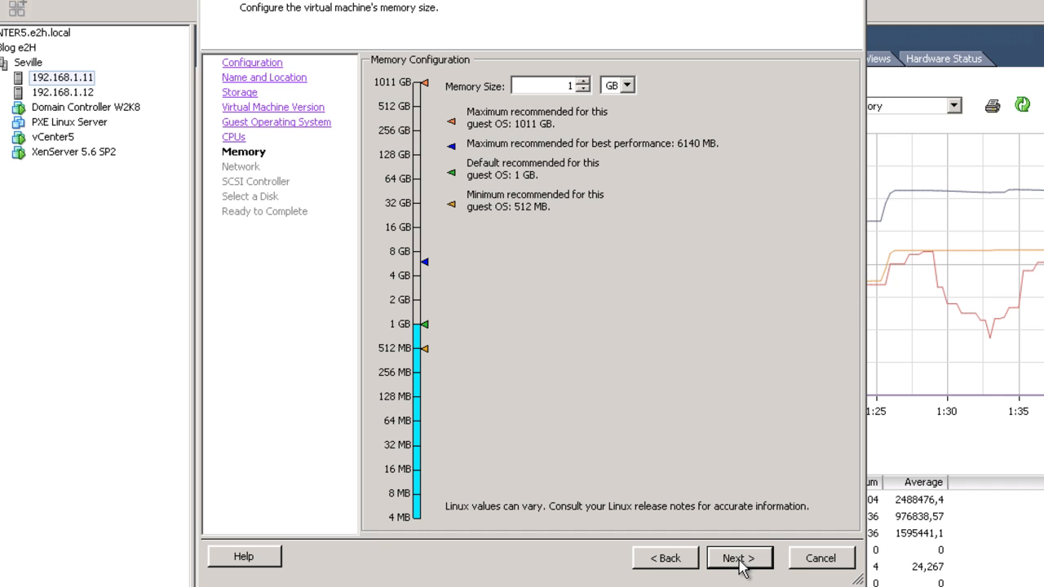
left_click(584, 81)
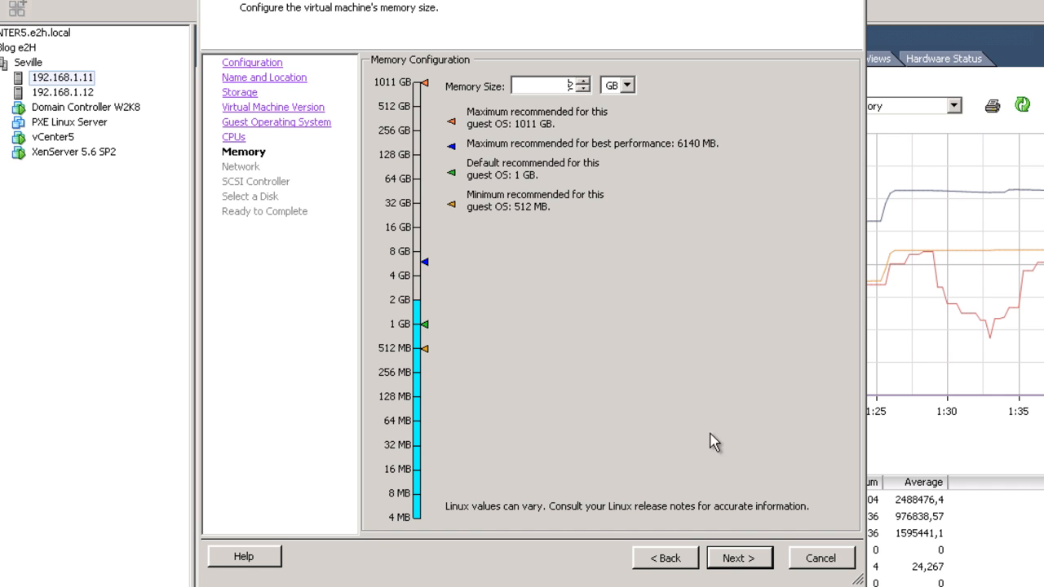
left_click(742, 560)
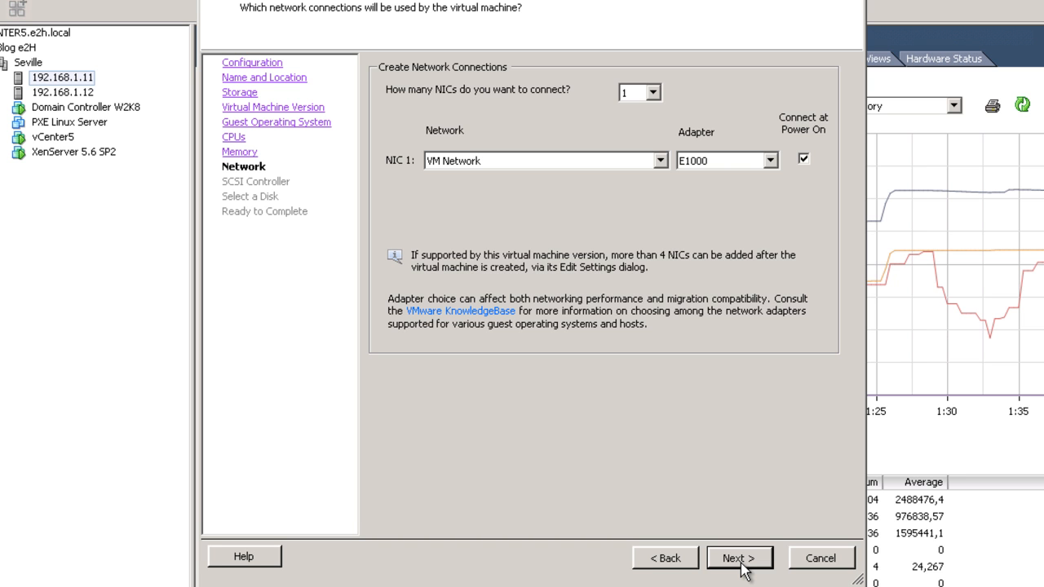
left_click(744, 568)
left_click(744, 568)
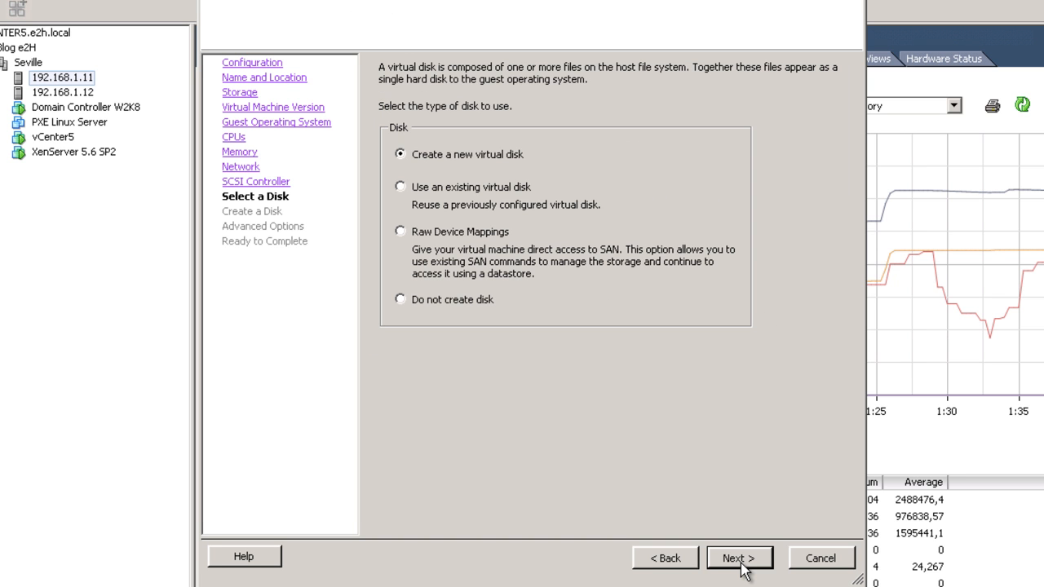
- Add a new 80 GB thin-provisioned disk and finish creating the VM
left_click(742, 565)
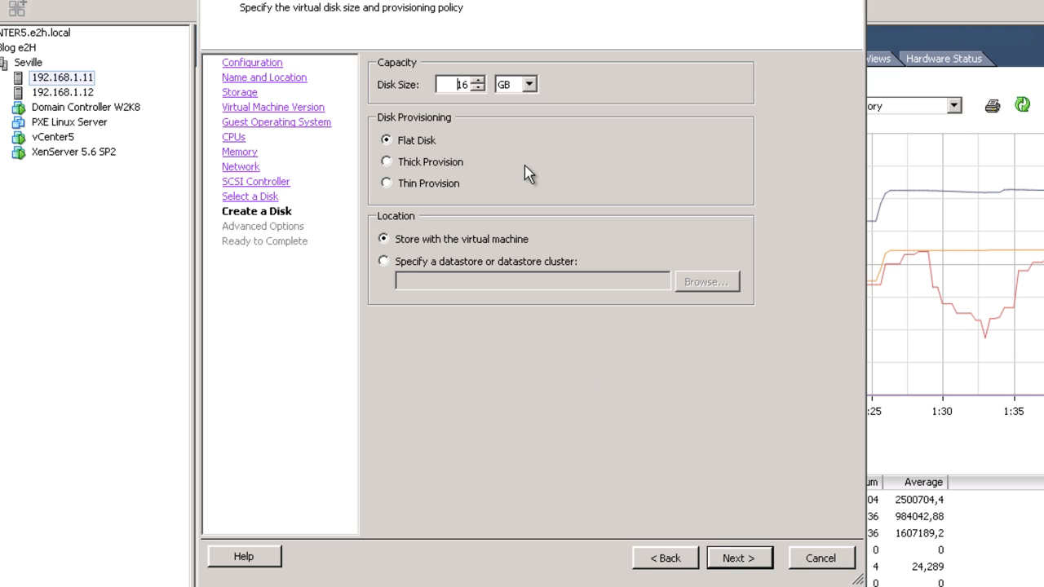
key("shift+Right")
key("shift+Right")
type("80")
left_click(457, 185)
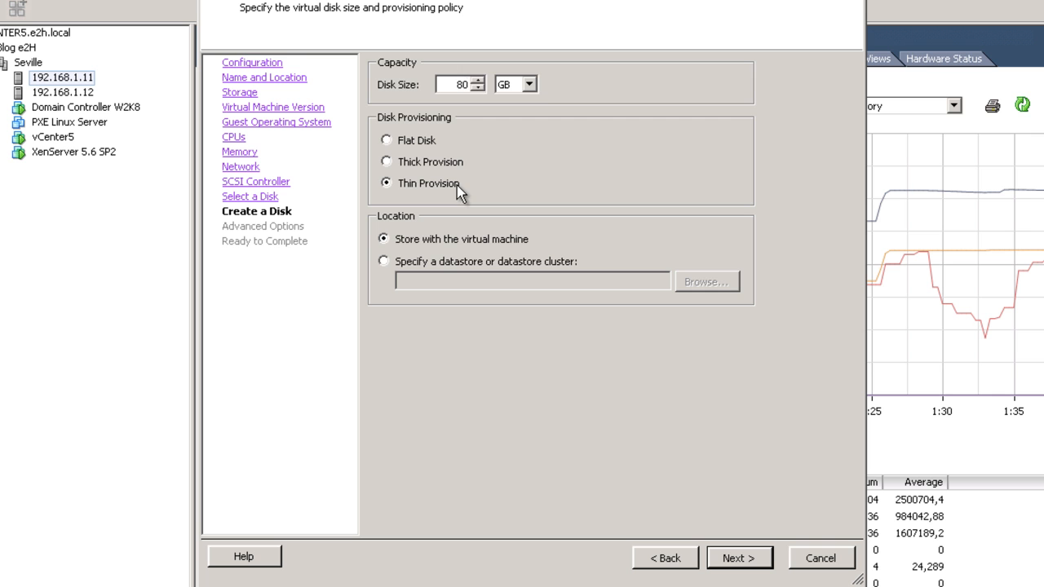
left_click(738, 561)
left_click(739, 567)
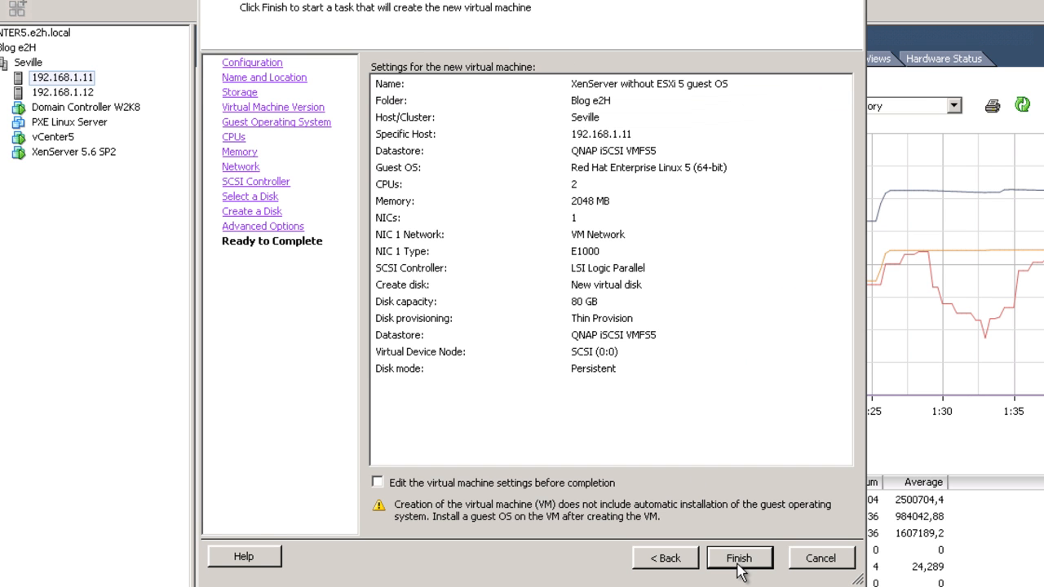
left_click(738, 562)
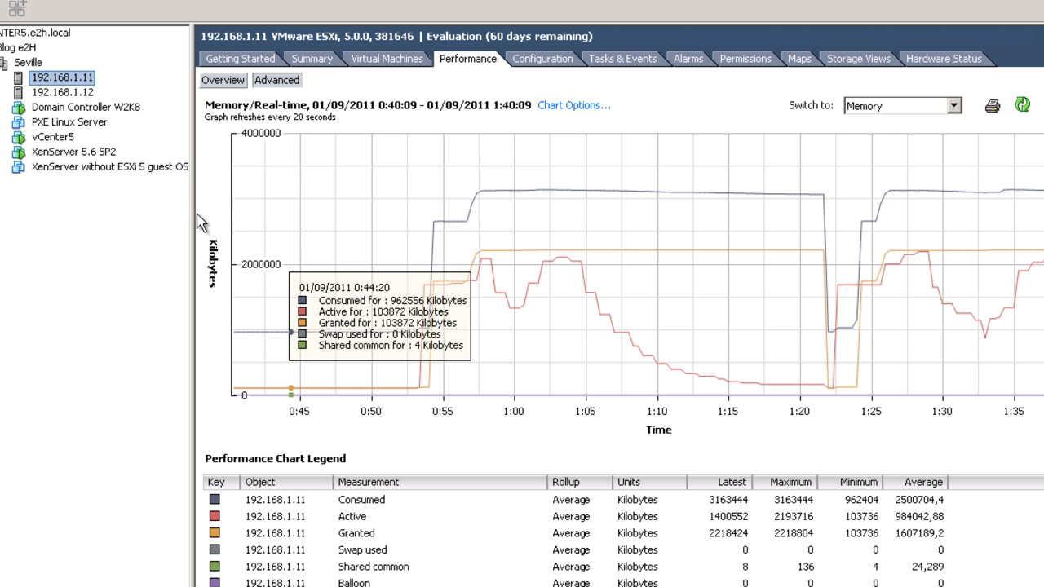
- Review the guest OS options in the new VM's Edit Settings, then cancel without changes
left_click(89, 166)
right_click(89, 166)
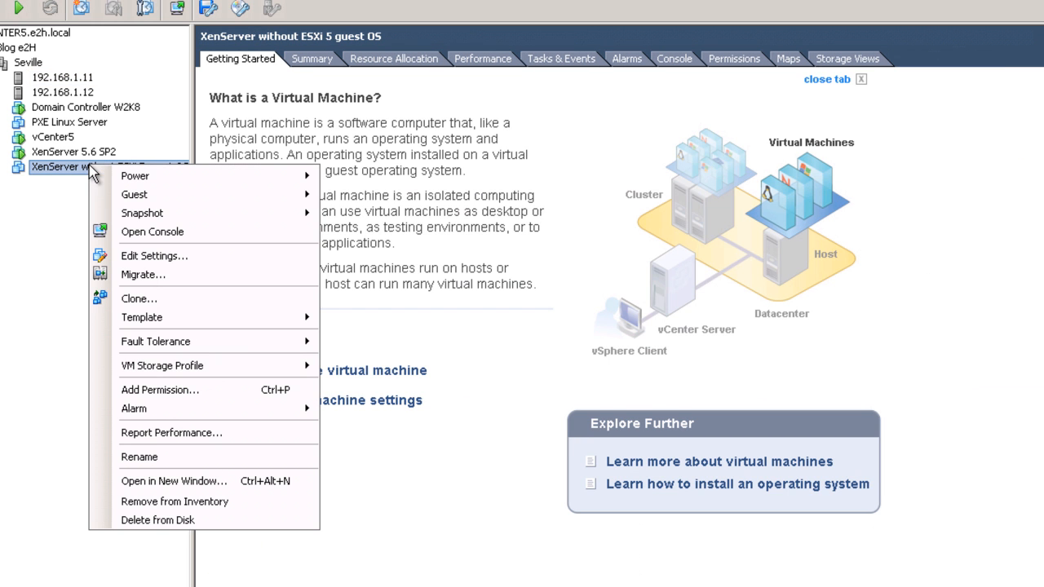
mouse_move(141, 216)
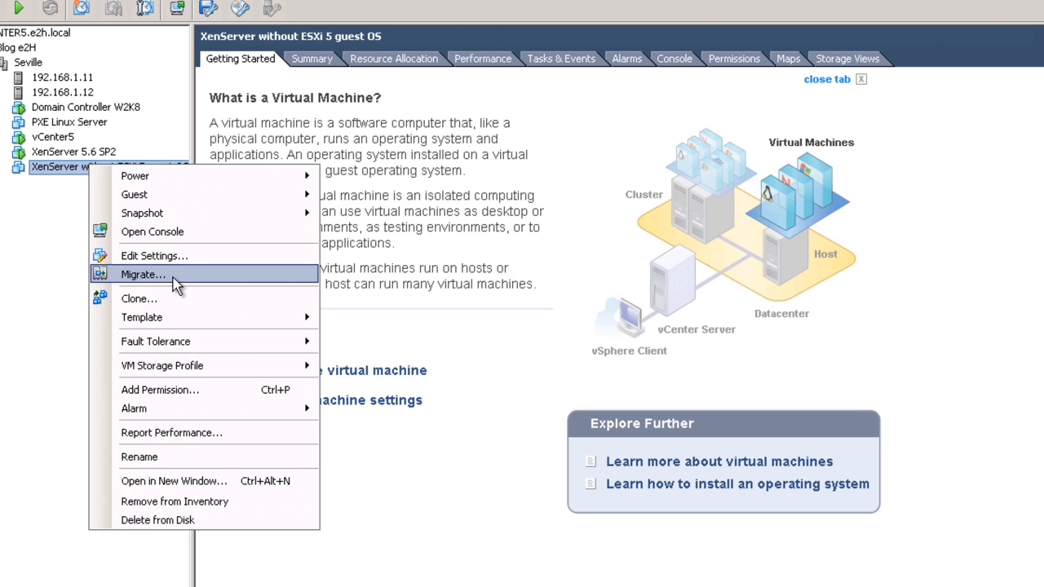
left_click(187, 256)
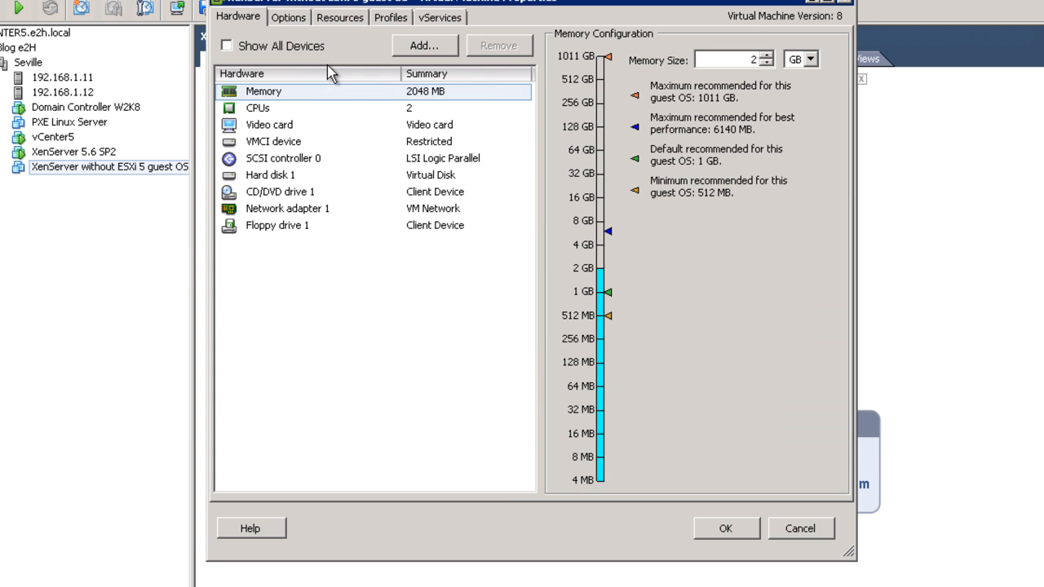
left_click(289, 17)
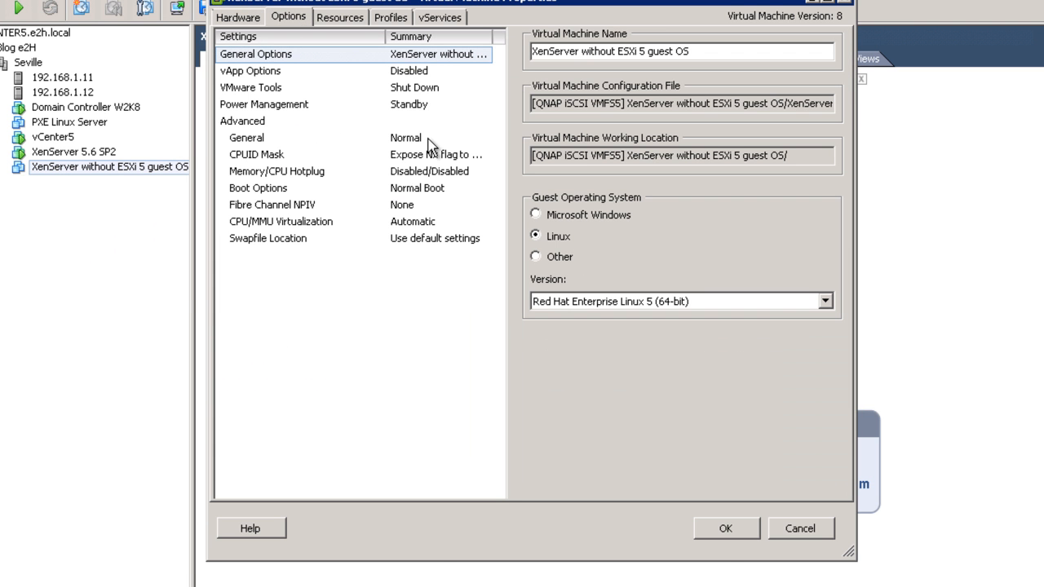
left_click(558, 258)
left_click(585, 302)
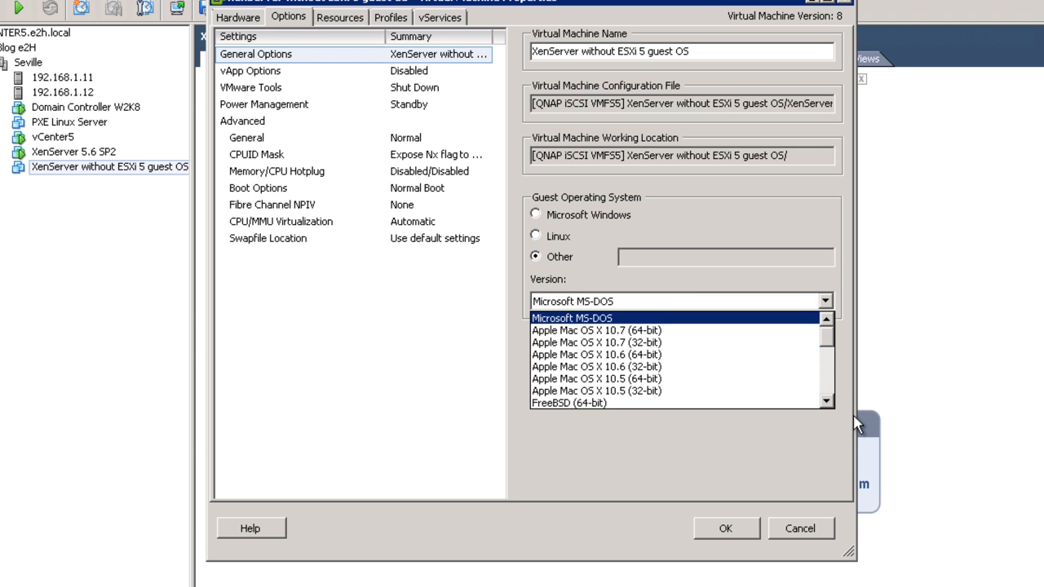
left_click_drag(827, 341, 828, 409)
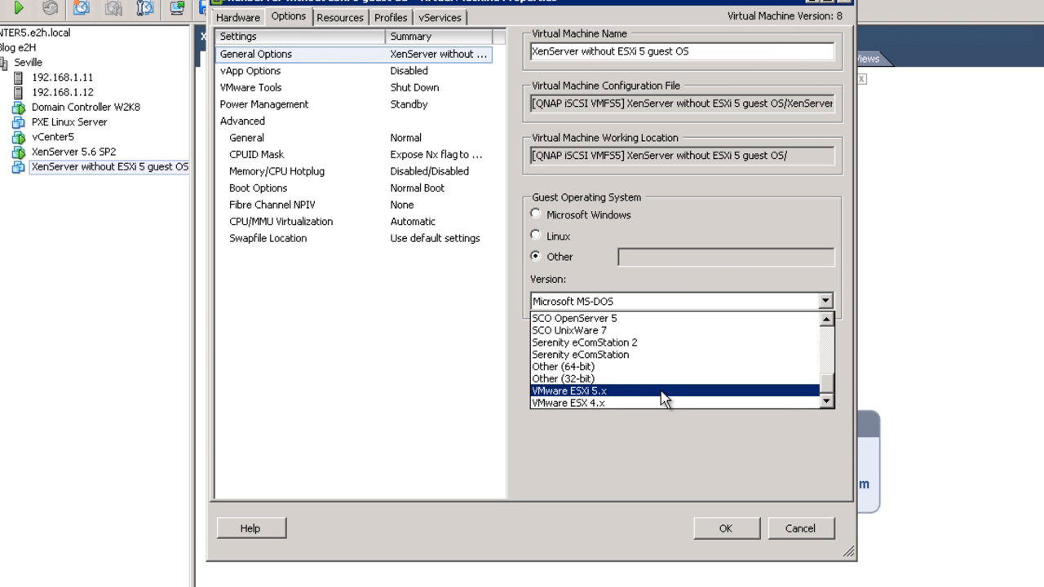
left_click(748, 219)
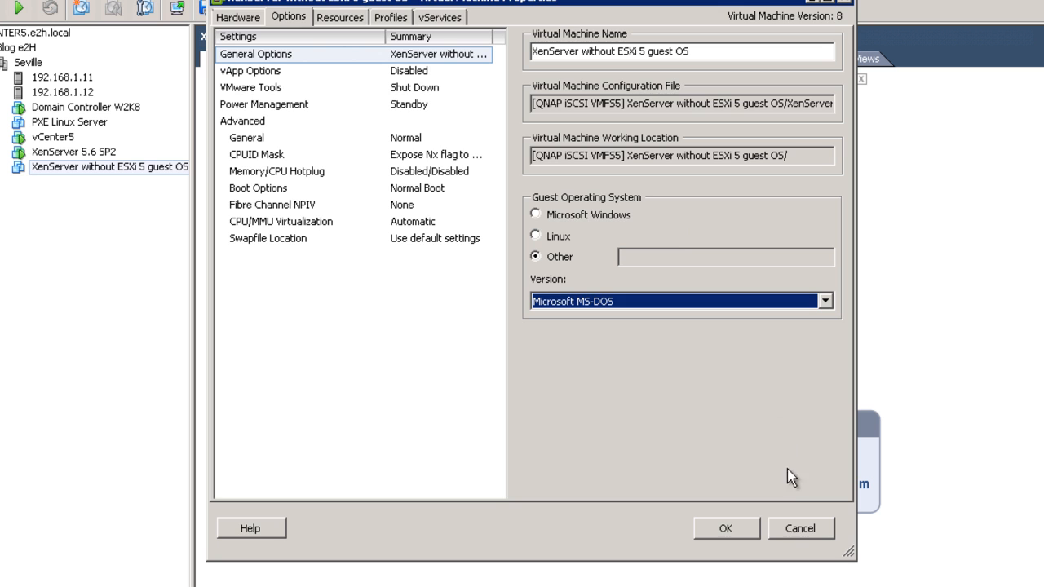
left_click(799, 529)
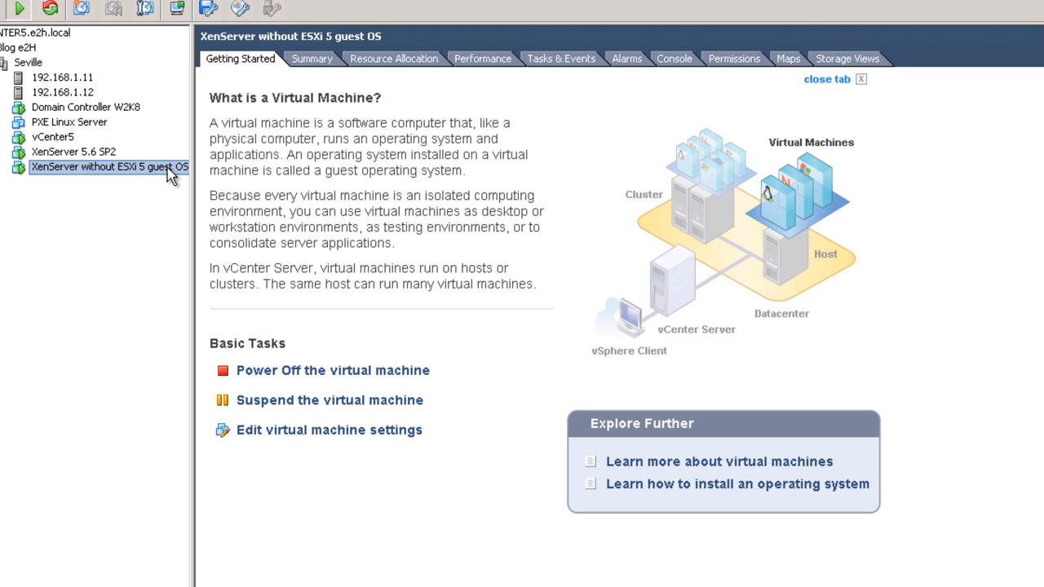
- Connect CD/DVD drive 1 to the XenServer ISO in the QNAP ISOs datastore's Citrix folder
left_click(177, 9)
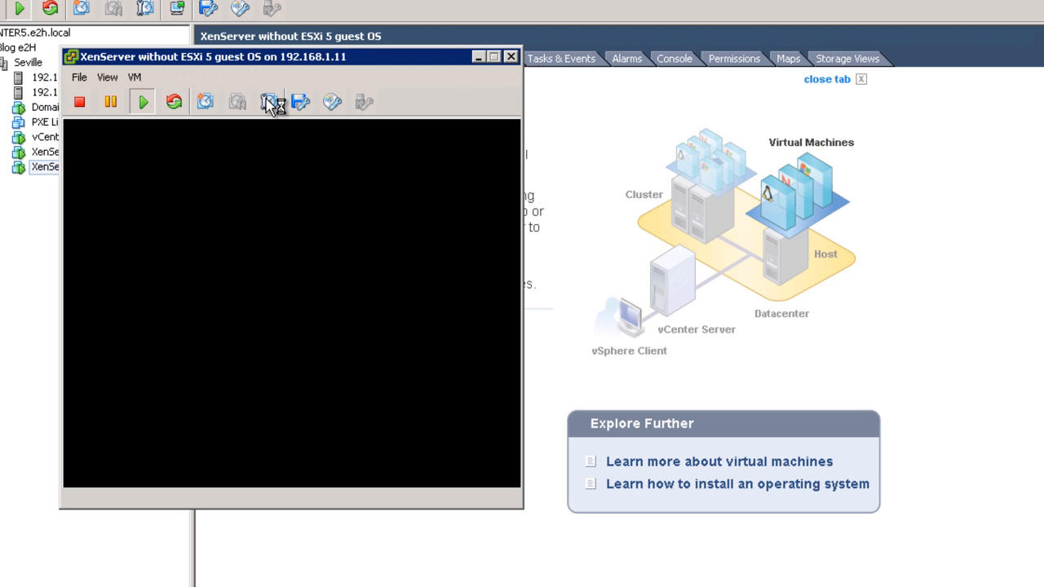
left_click(333, 102)
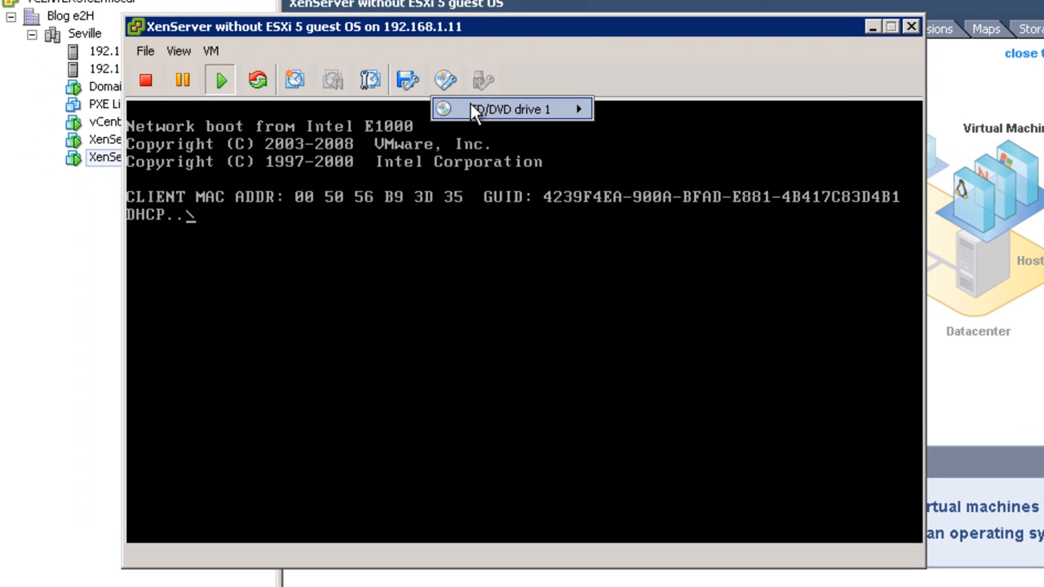
mouse_move(382, 120)
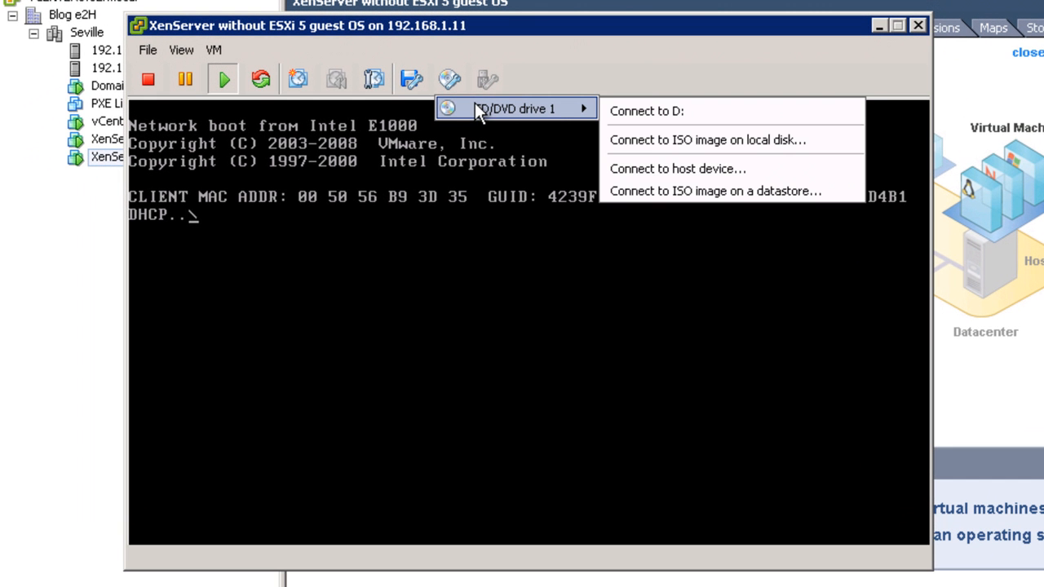
left_click(682, 192)
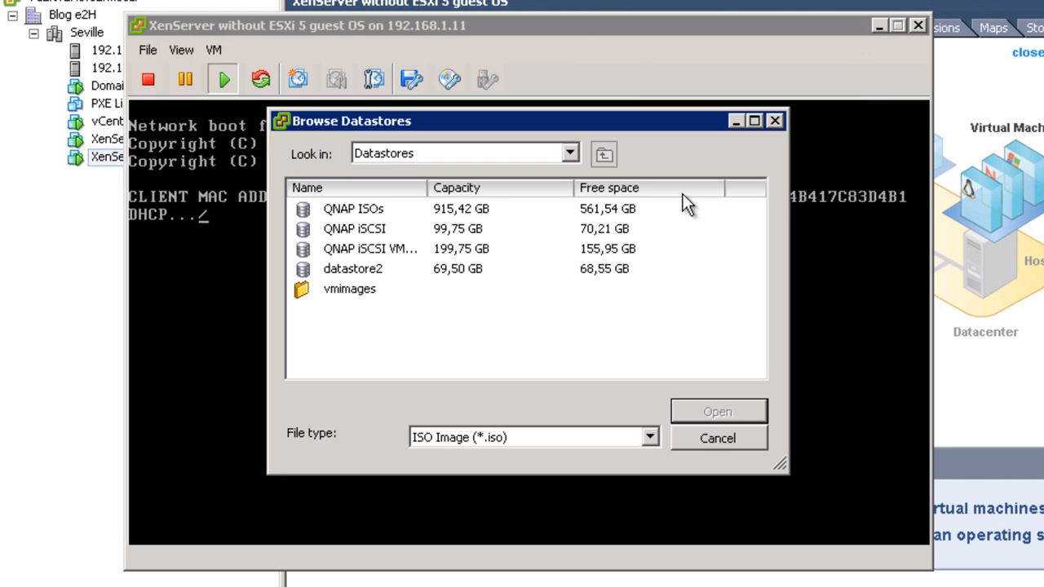
double_click(370, 214)
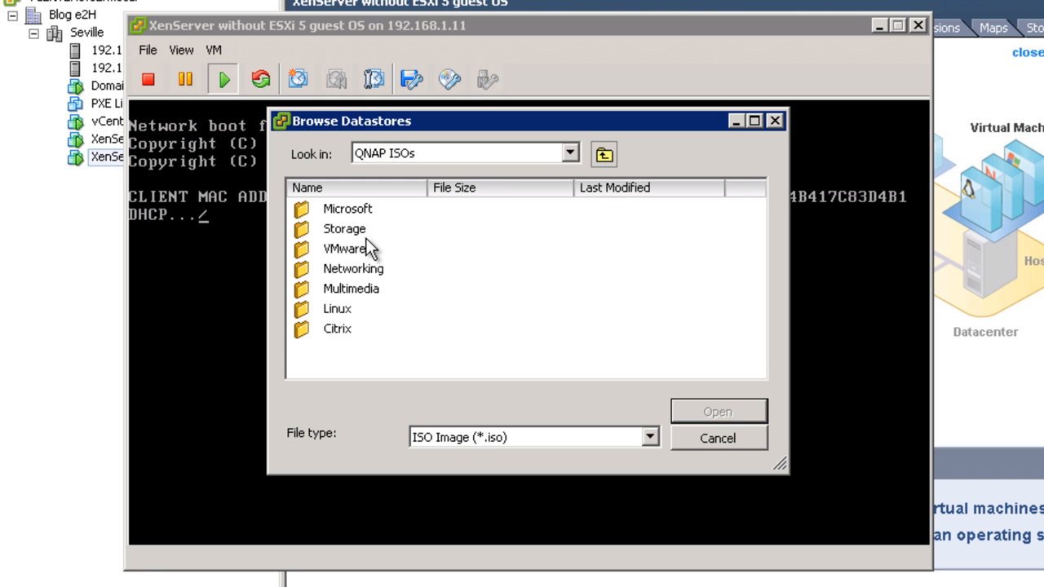
double_click(339, 331)
left_click(369, 216)
double_click(370, 214)
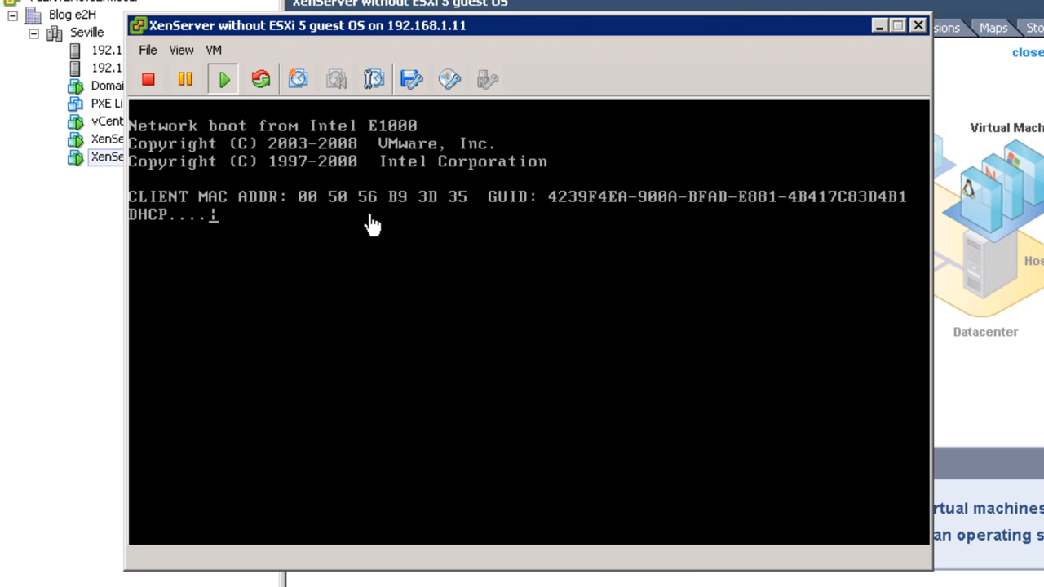
- Skip the network boot and start the XenServer installer from the ISO
left_click(368, 226)
key("Escape")
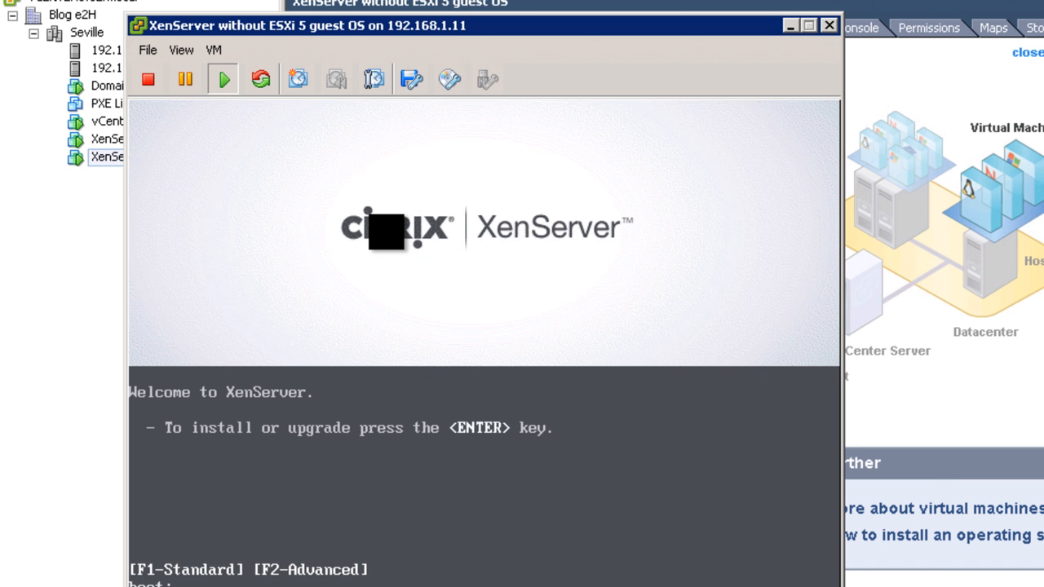
key("Return")
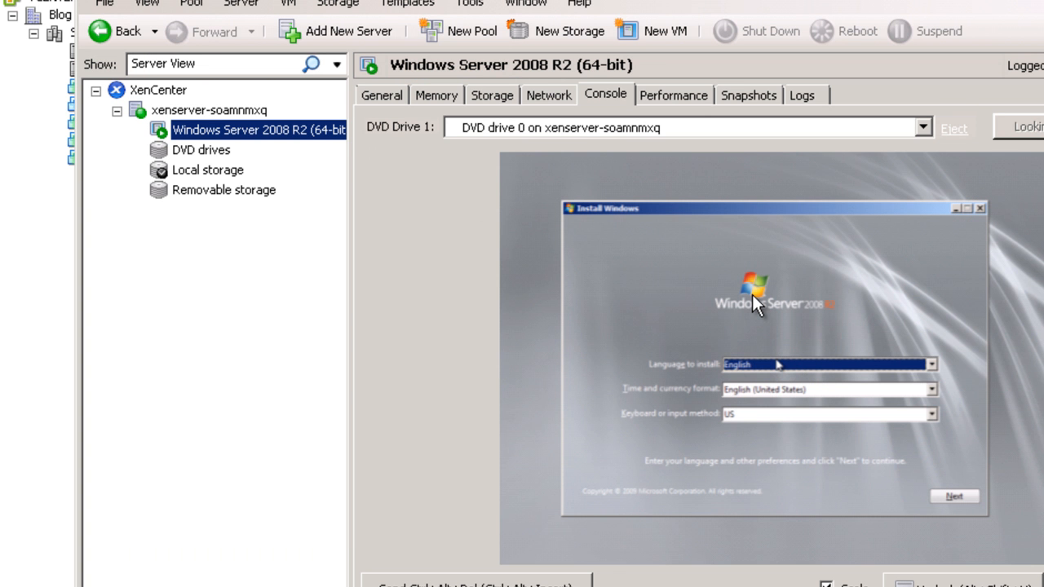
- Keep English as the install language and launch Install now in Windows Setup
left_click(752, 294)
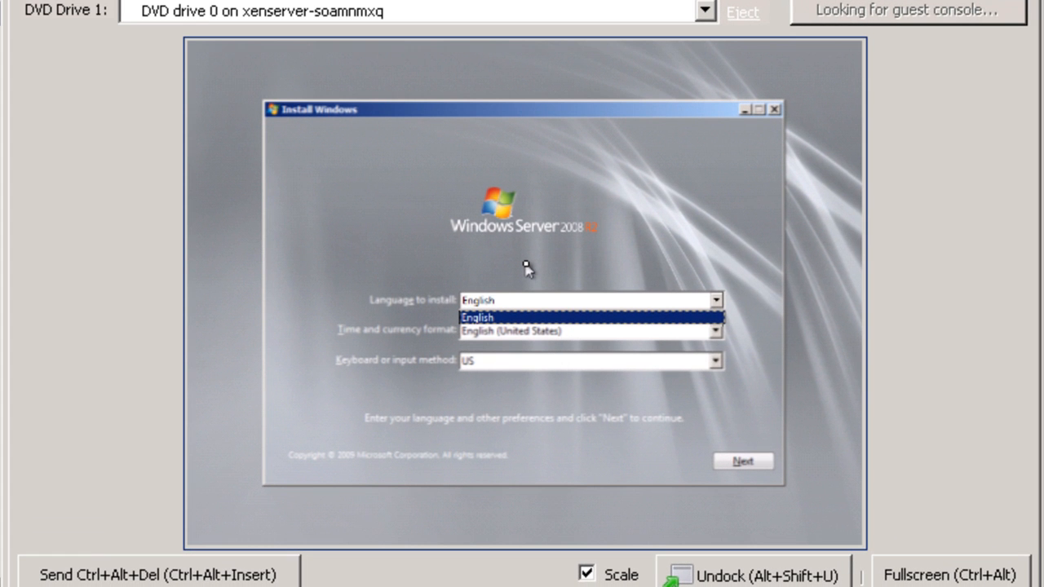
key("Tab")
left_click(739, 465)
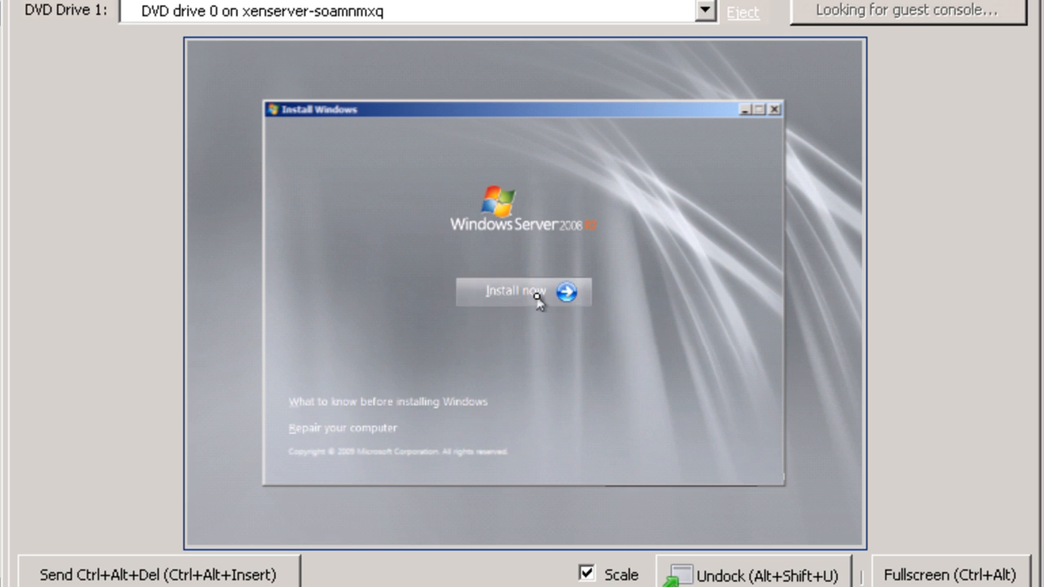
left_click(538, 299)
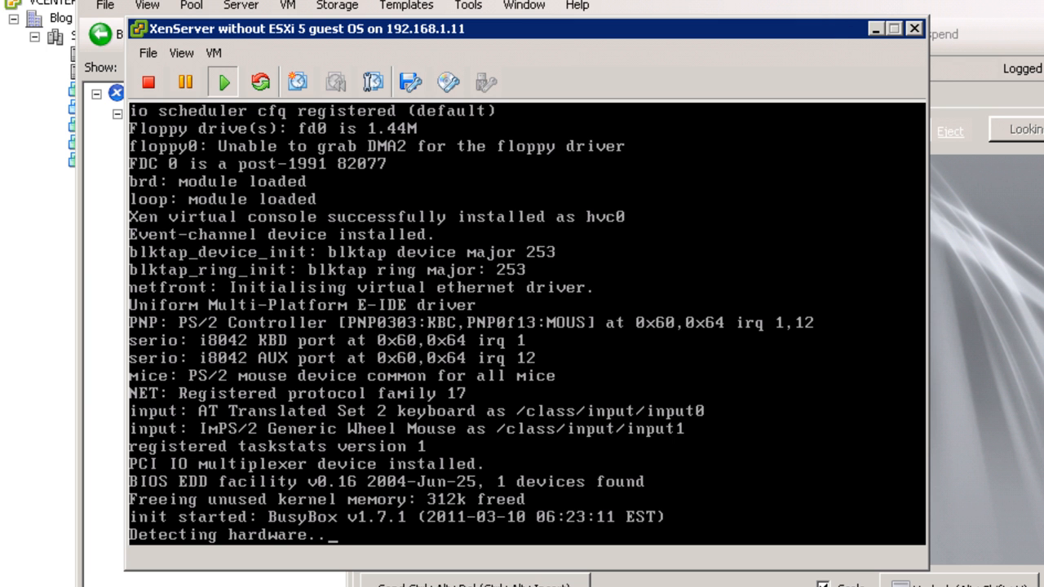
left_click_drag(831, 24, 1043, 0)
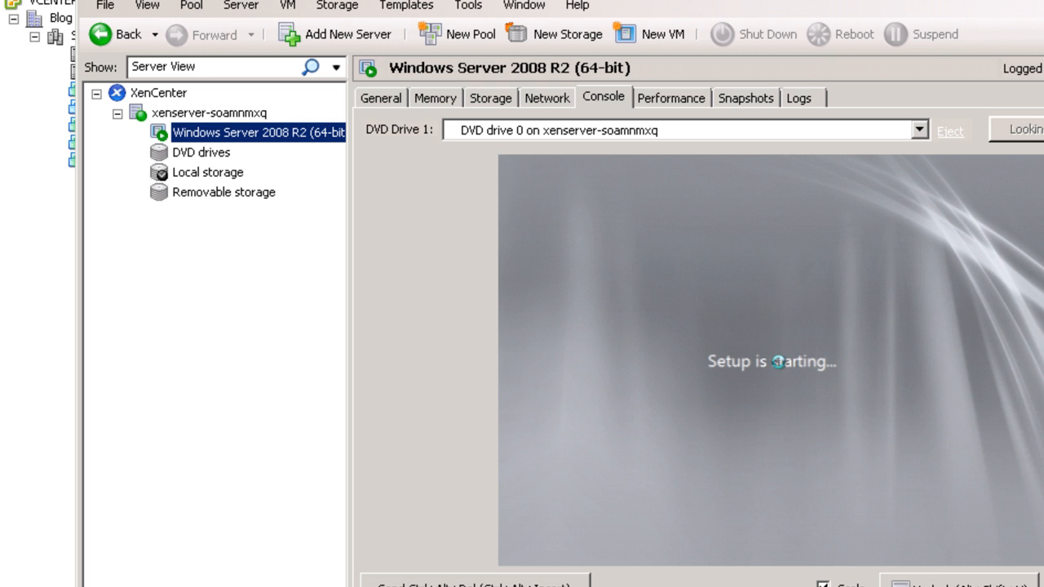
- Choose the es keymap in the XenServer installer console
left_click(346, 585)
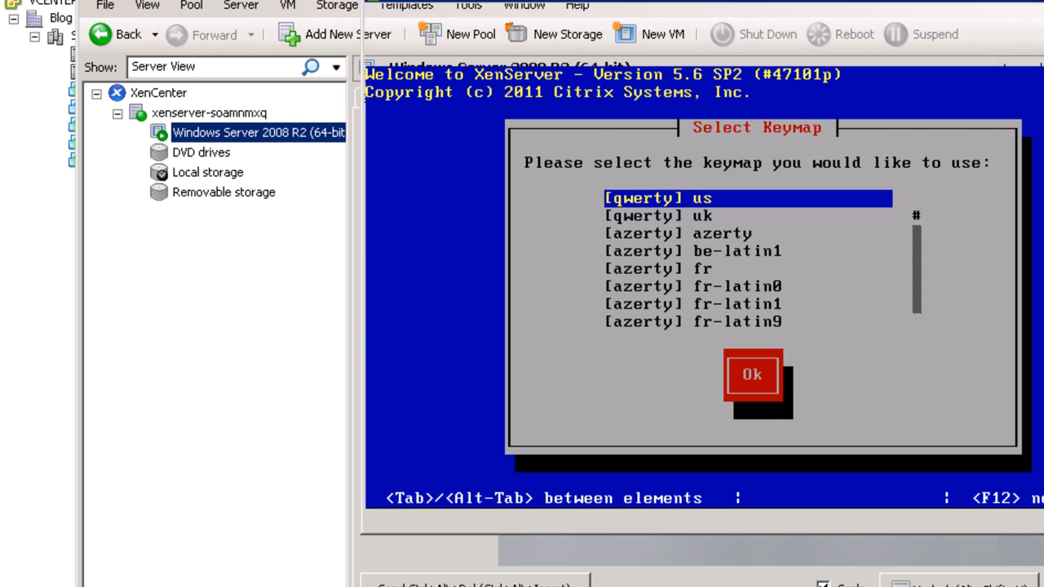
left_click(754, 289)
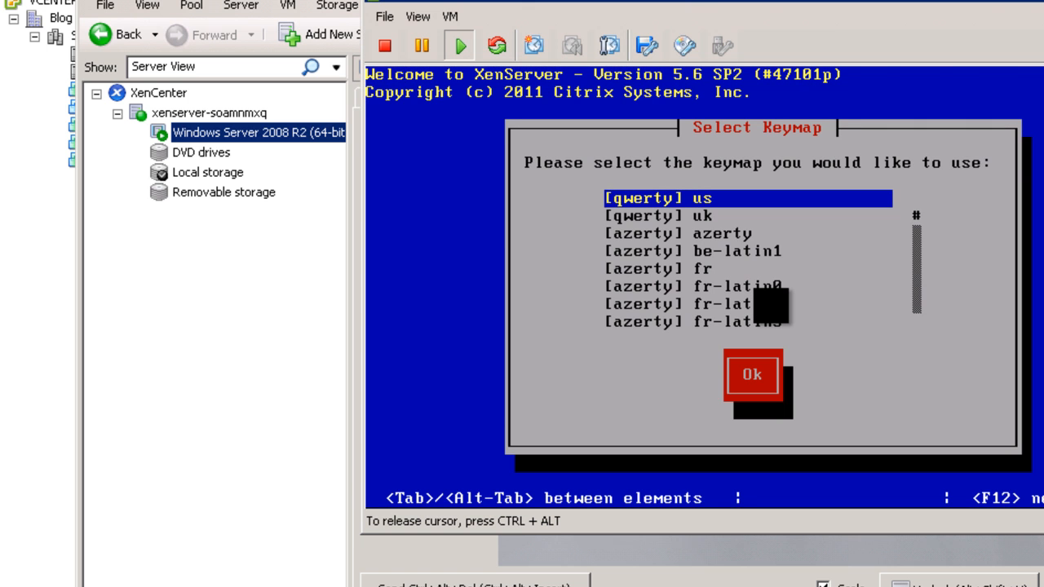
key("Page_Down")
key("Page_Down")
key("Page_Down")
key("Page_Down")
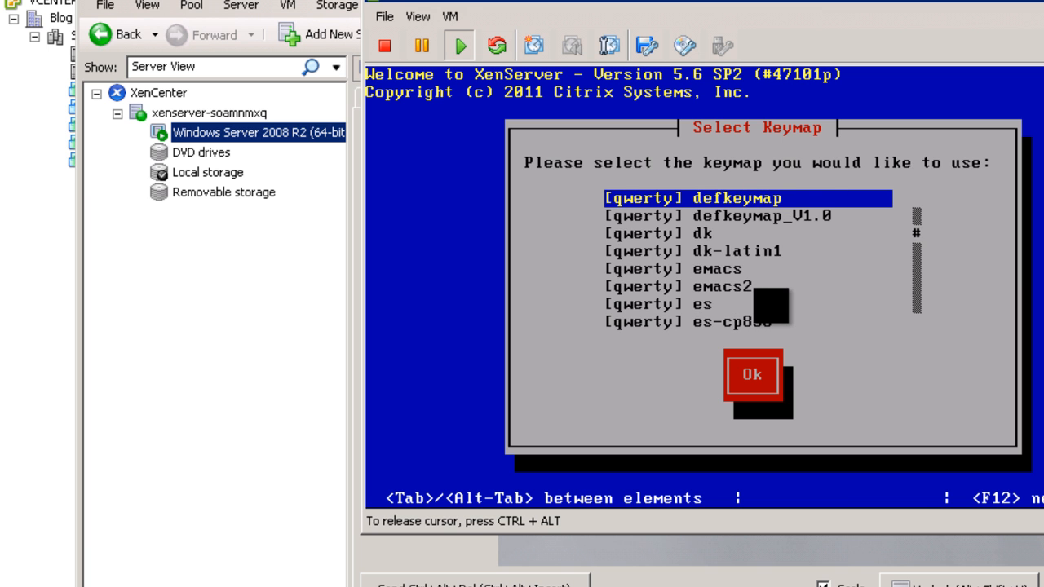
key("Down")
key("Down")
key("Down")
key("Down")
key("Down")
key("Down")
key("Return")
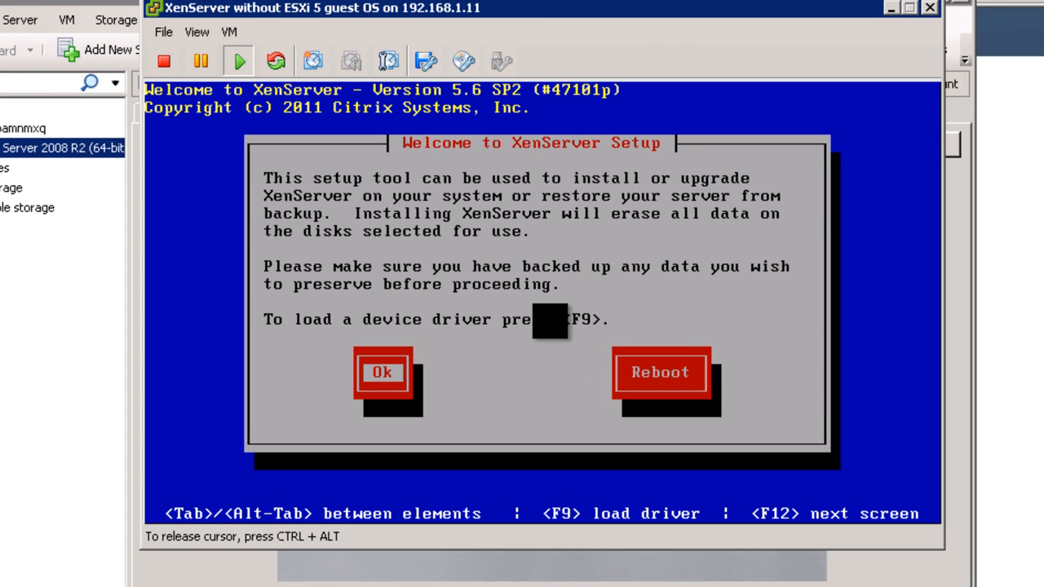
- Get past the Welcome screen, EULA and hardware warning, then power off the XenServer VM
key("Return")
key("Tab")
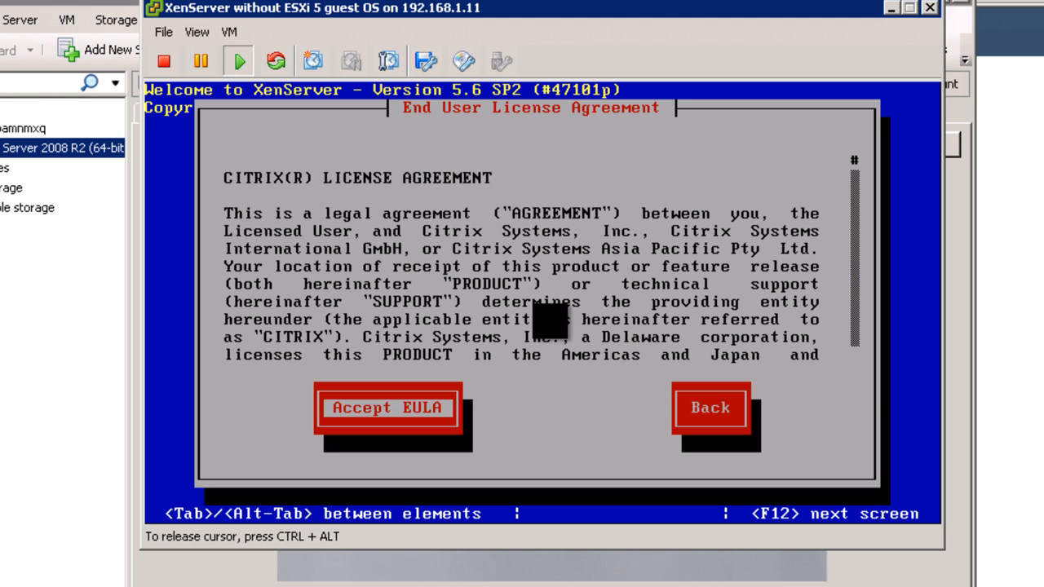
key("Return")
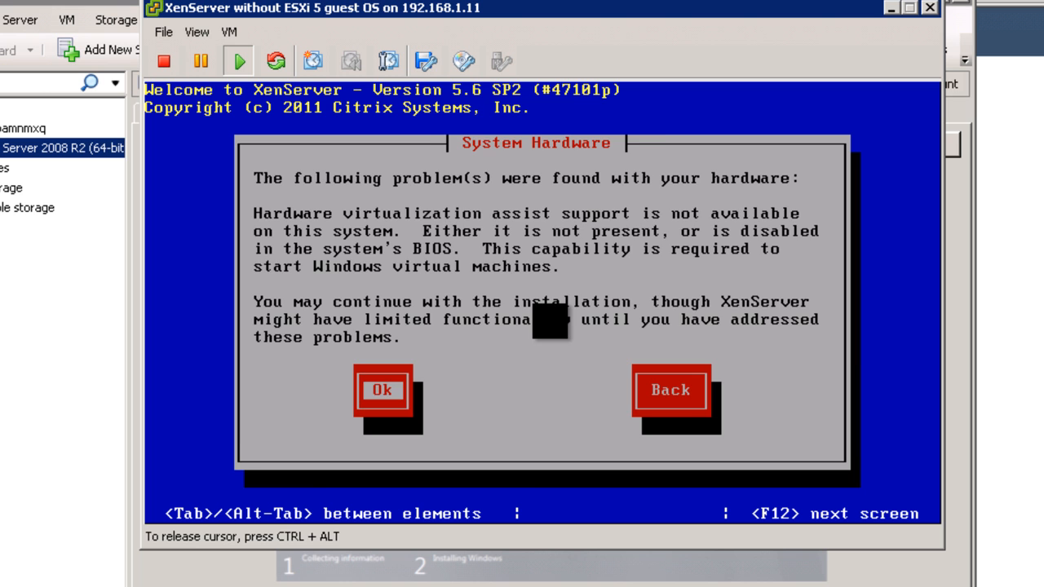
key("Return")
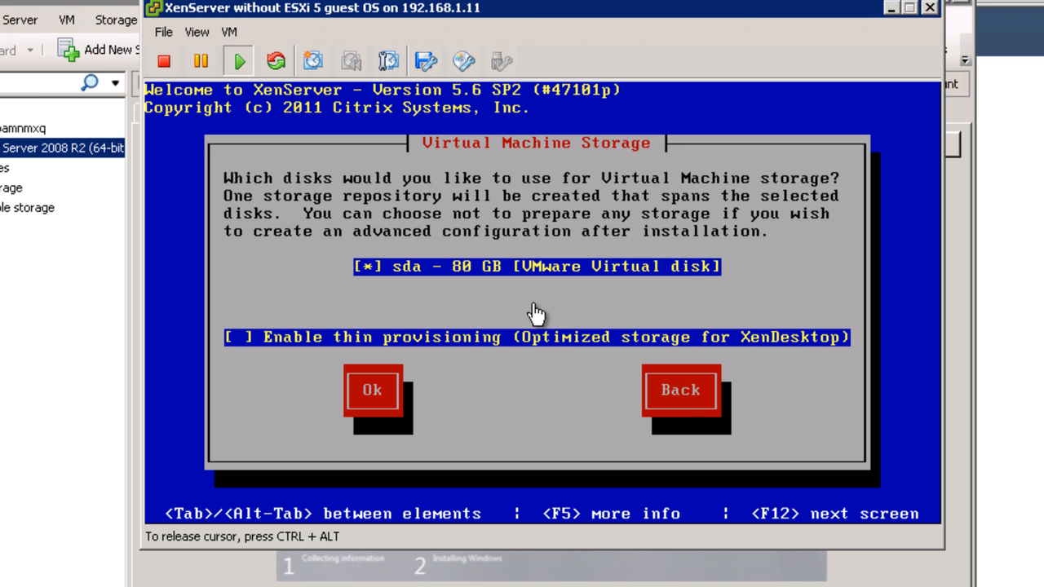
key("ctrl+alt")
left_click(164, 62)
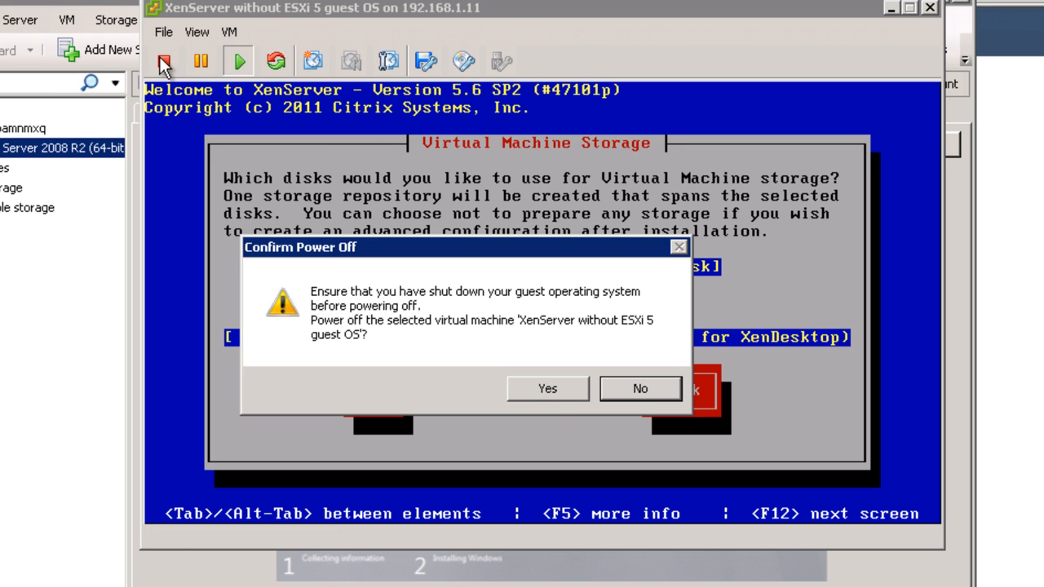
- Confirm the power-off, then pick Enterprise (Full Installation) and accept the Windows license
left_click(566, 389)
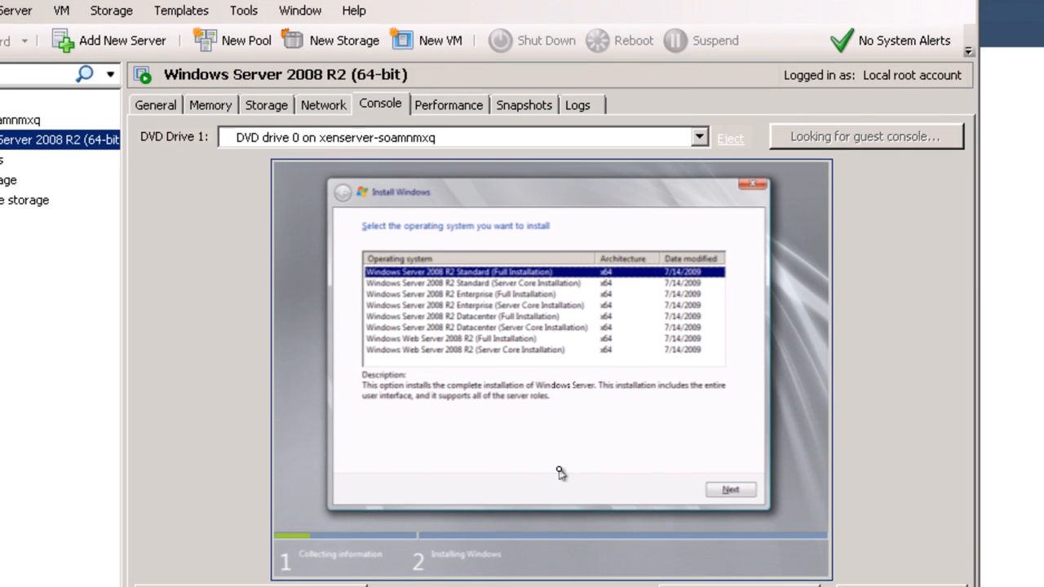
key("Down")
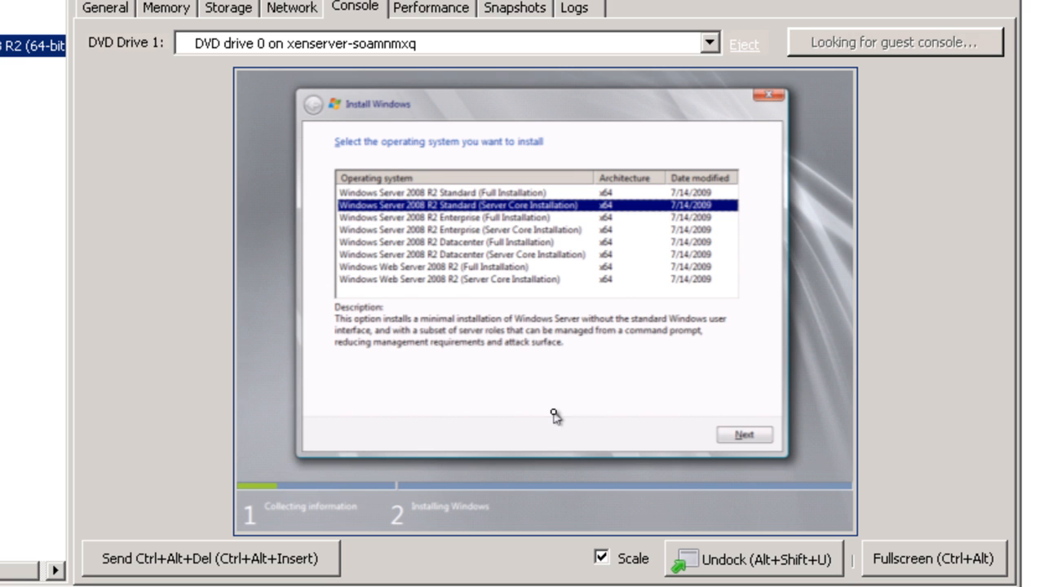
key("Down")
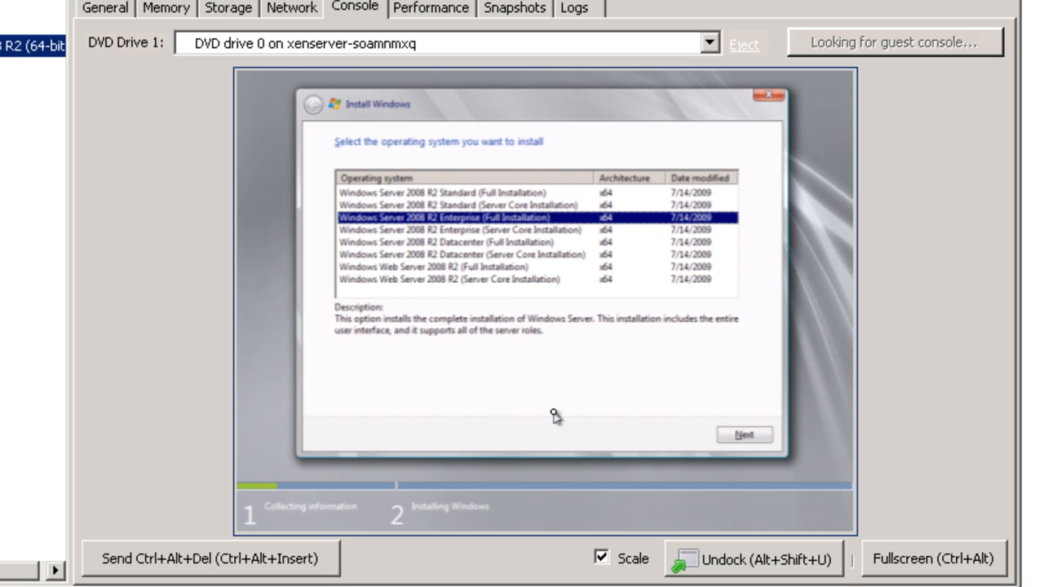
key("Return")
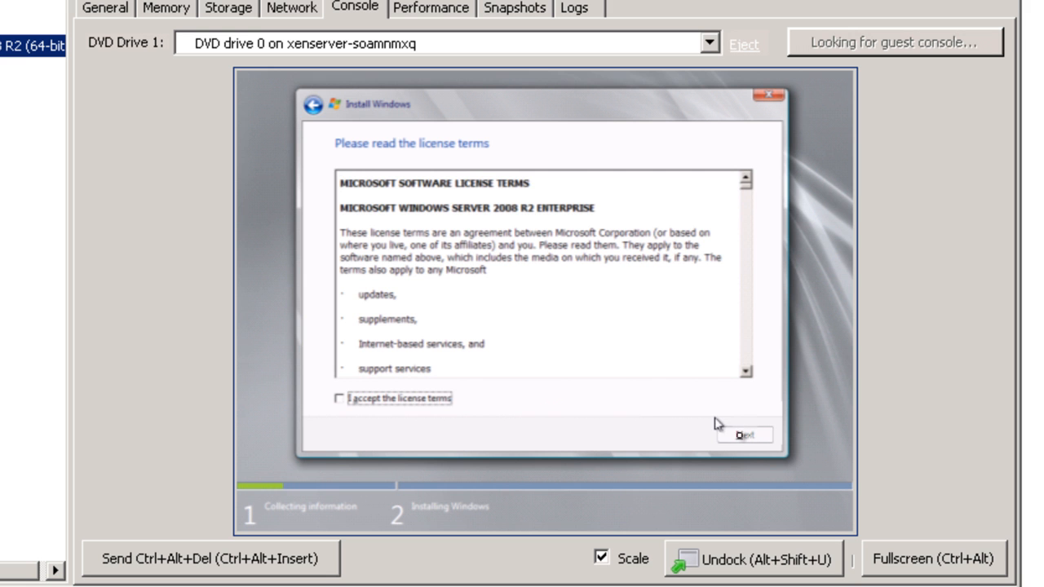
left_click(419, 401)
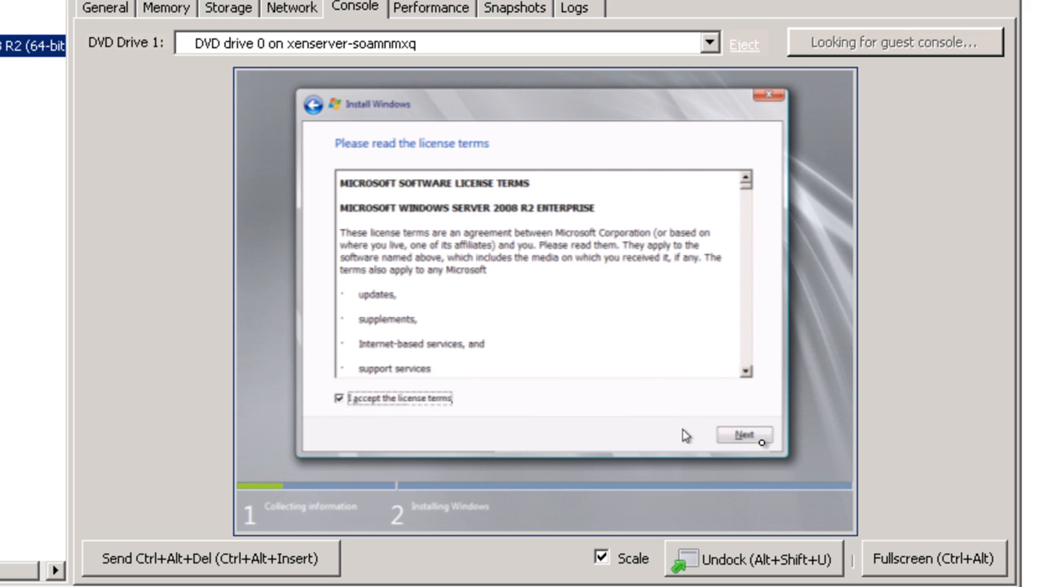
left_click(745, 435)
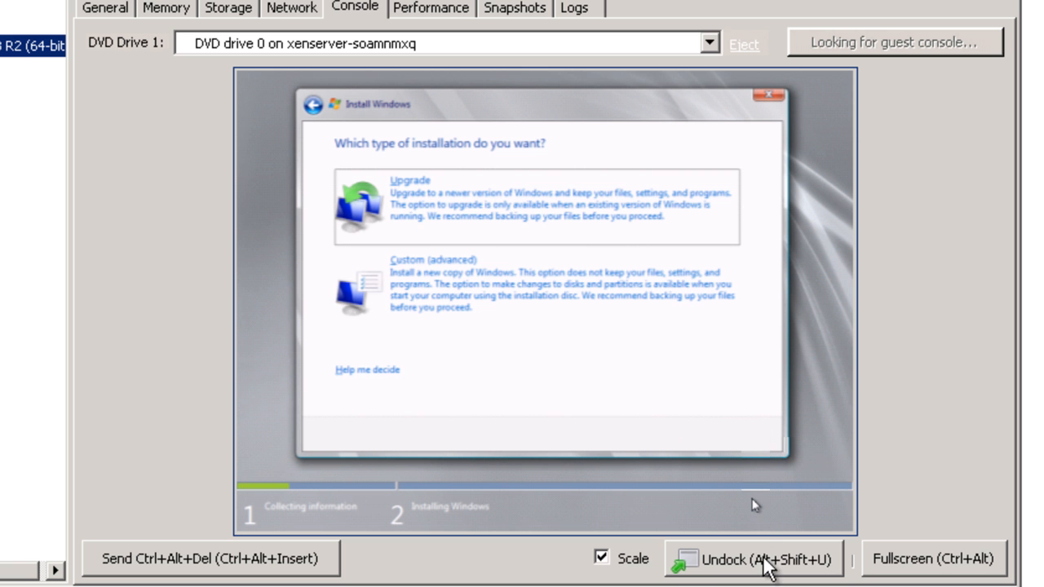
- Undock the guest console and start a Custom (advanced) install onto Disk 0
left_click(636, 559)
left_click(688, 560)
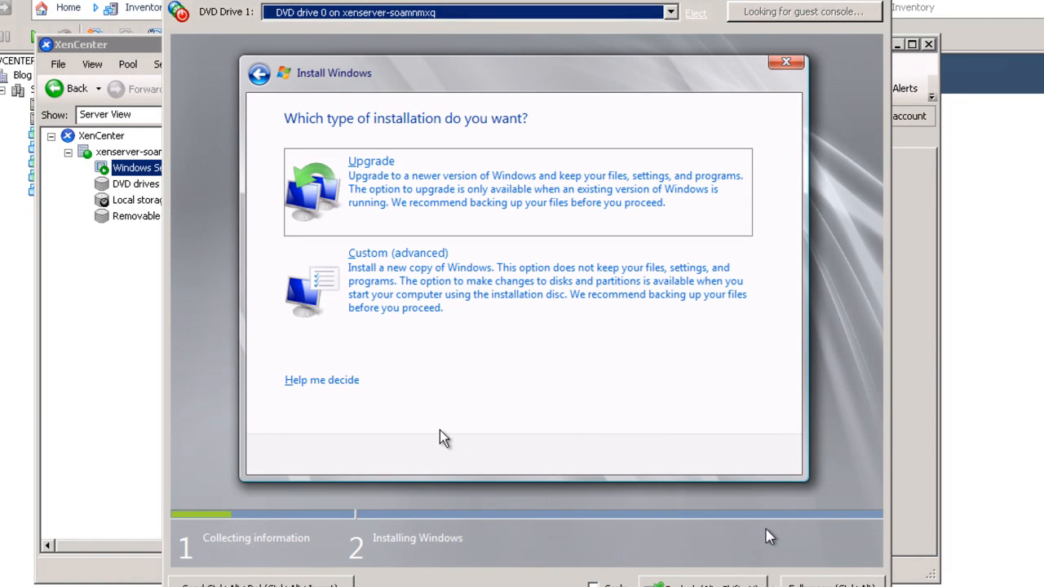
left_click(397, 300)
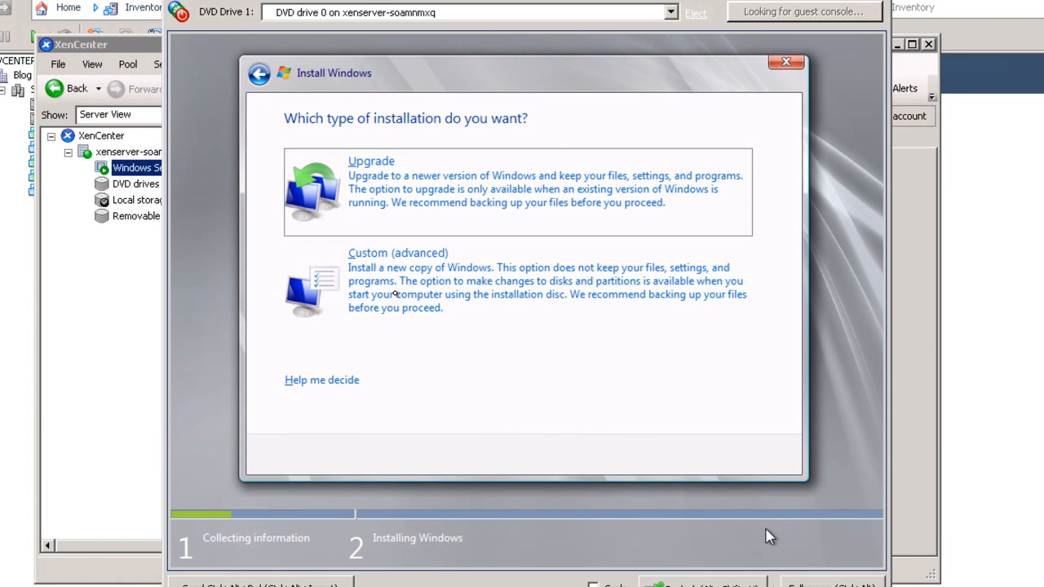
left_click(397, 300)
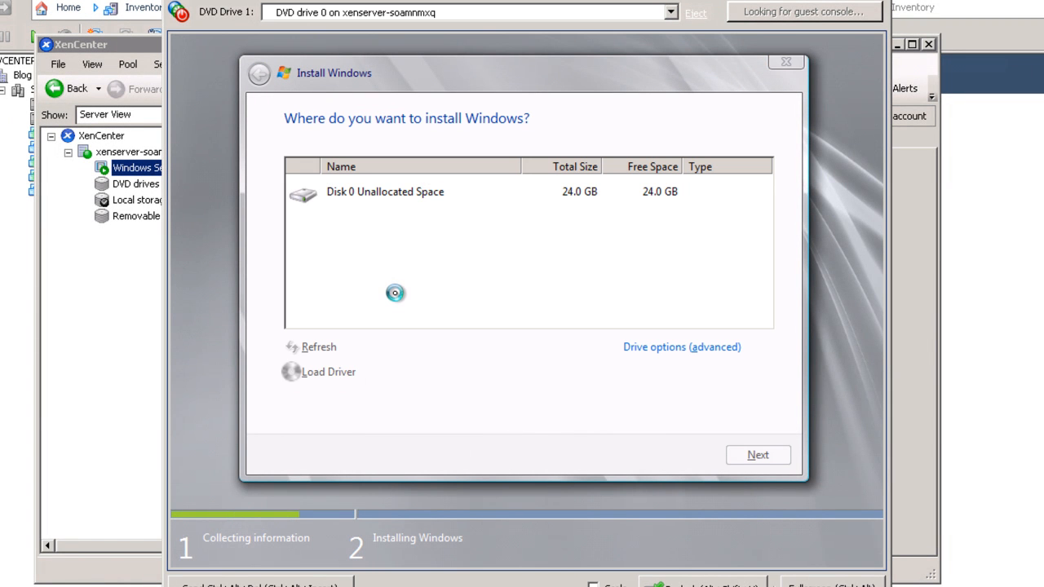
left_click(748, 455)
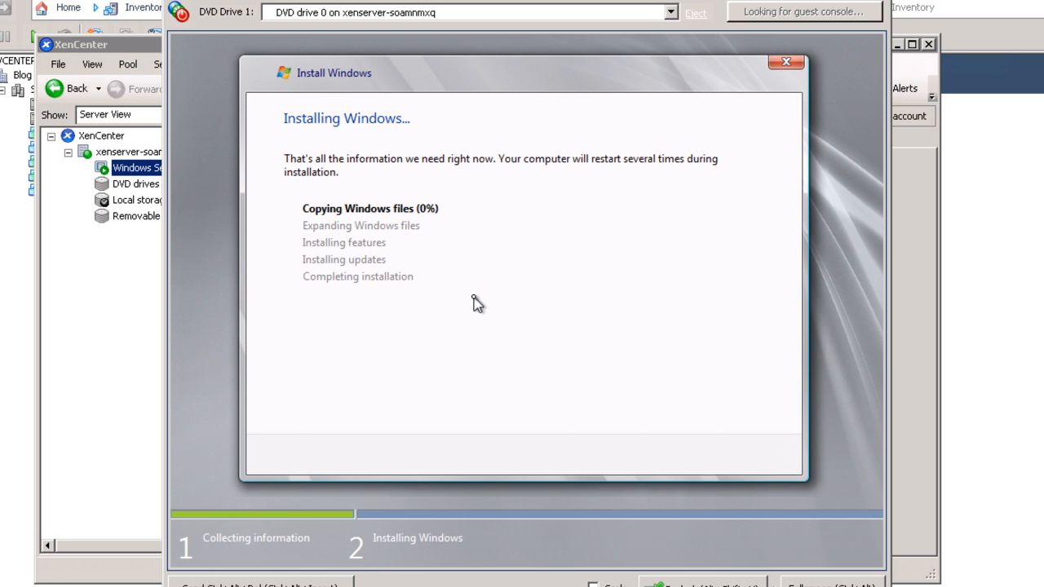
left_click(71, 287)
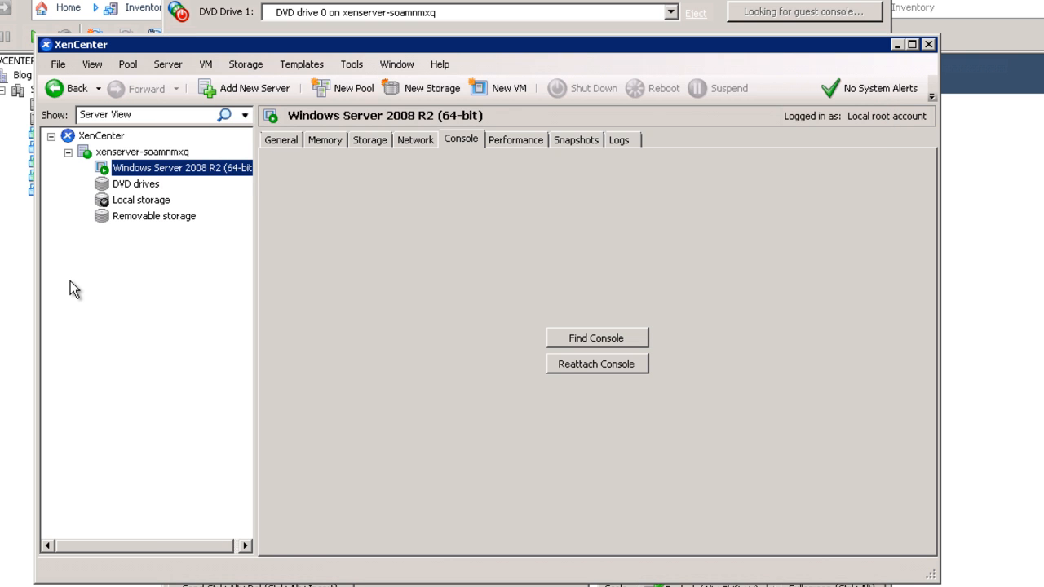